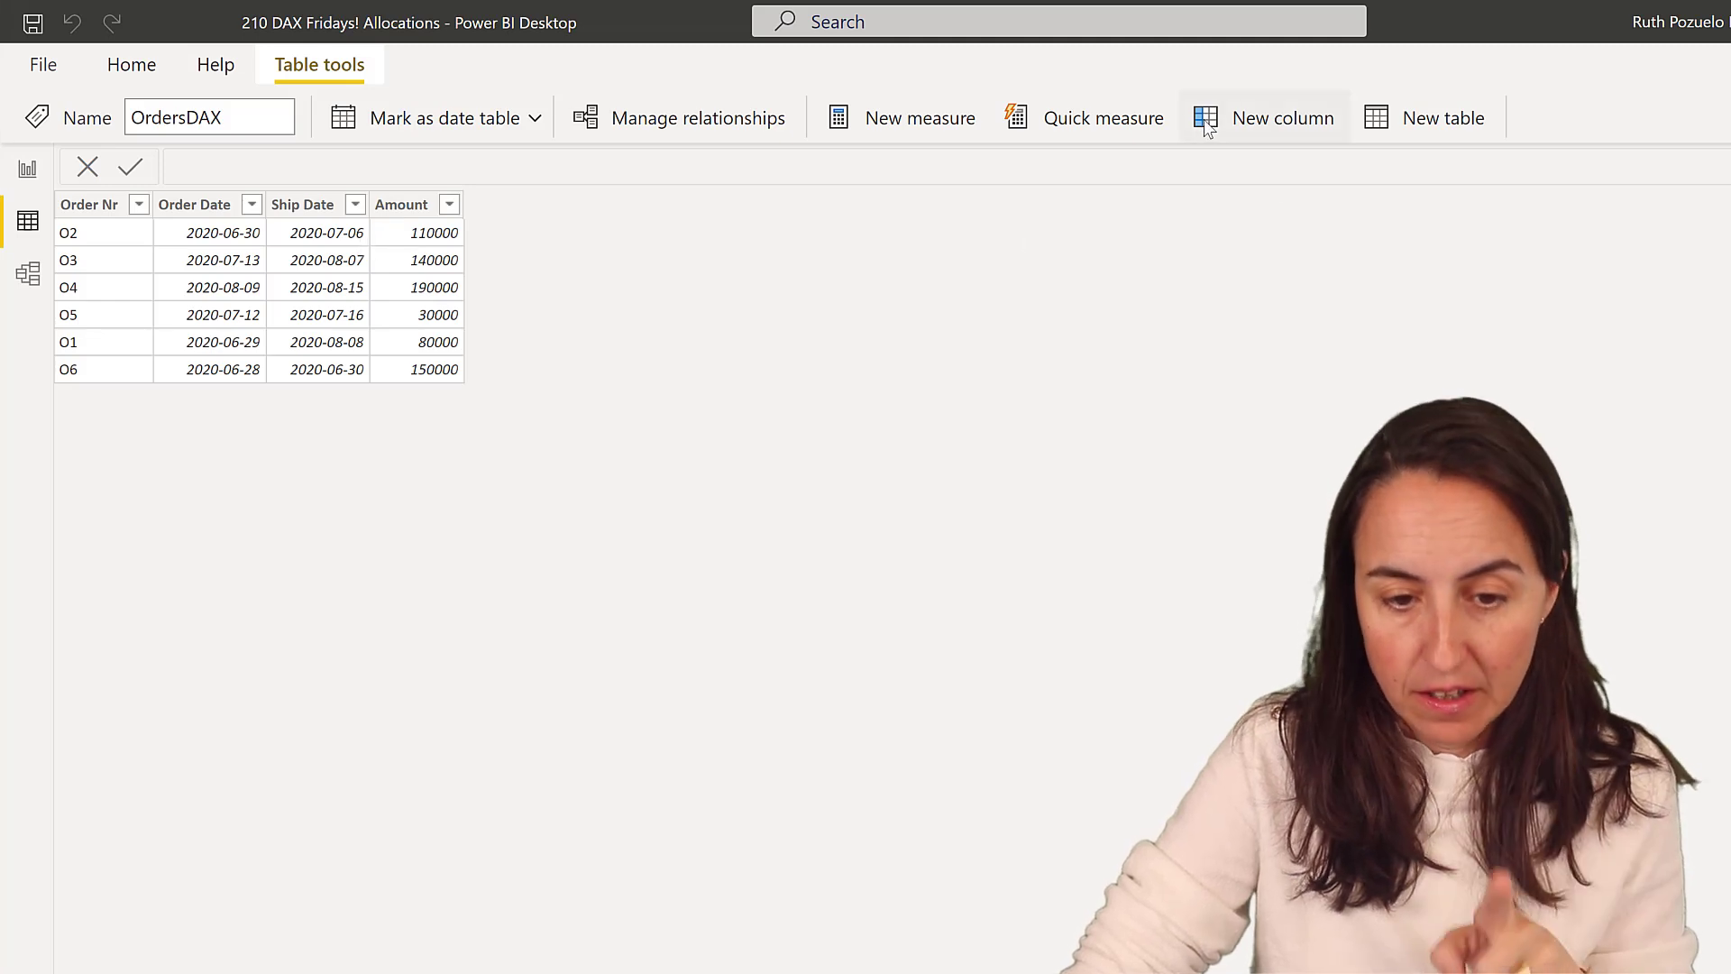
Add a dAYS column to OrdersDAX: DATEDIFF(OrdersDAX[Order Date], OrdersDAX[Ship Date], DAY)+1.
left_click(1231, 118)
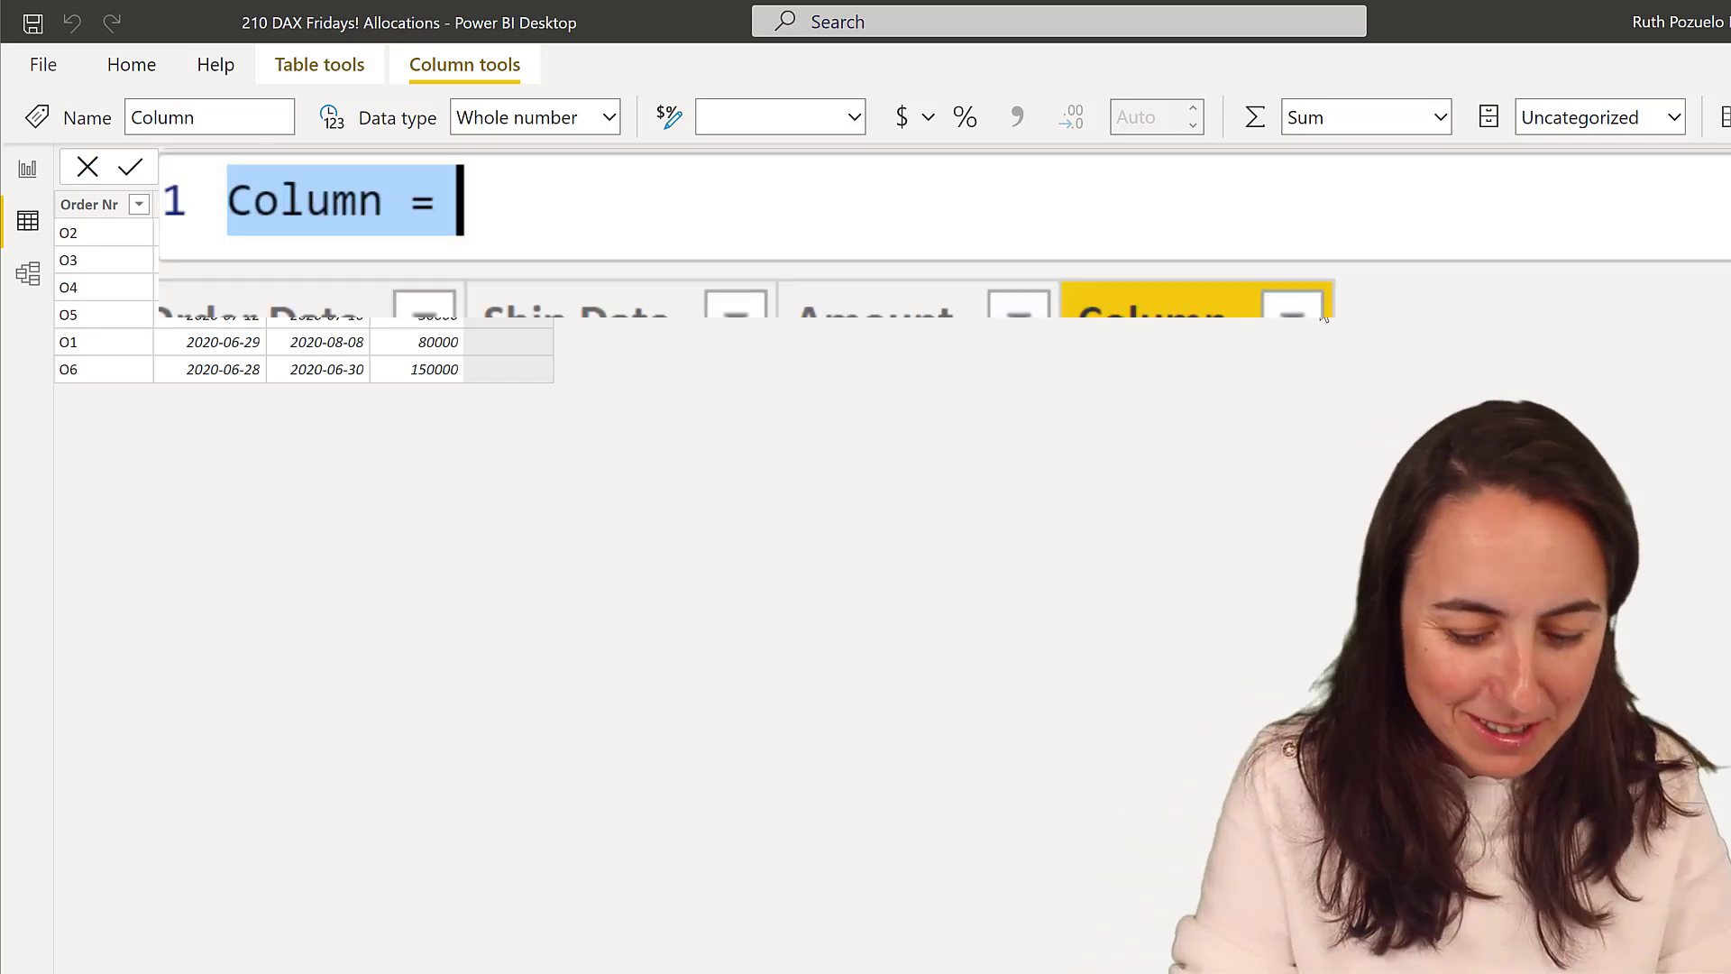
type("dAYS =")
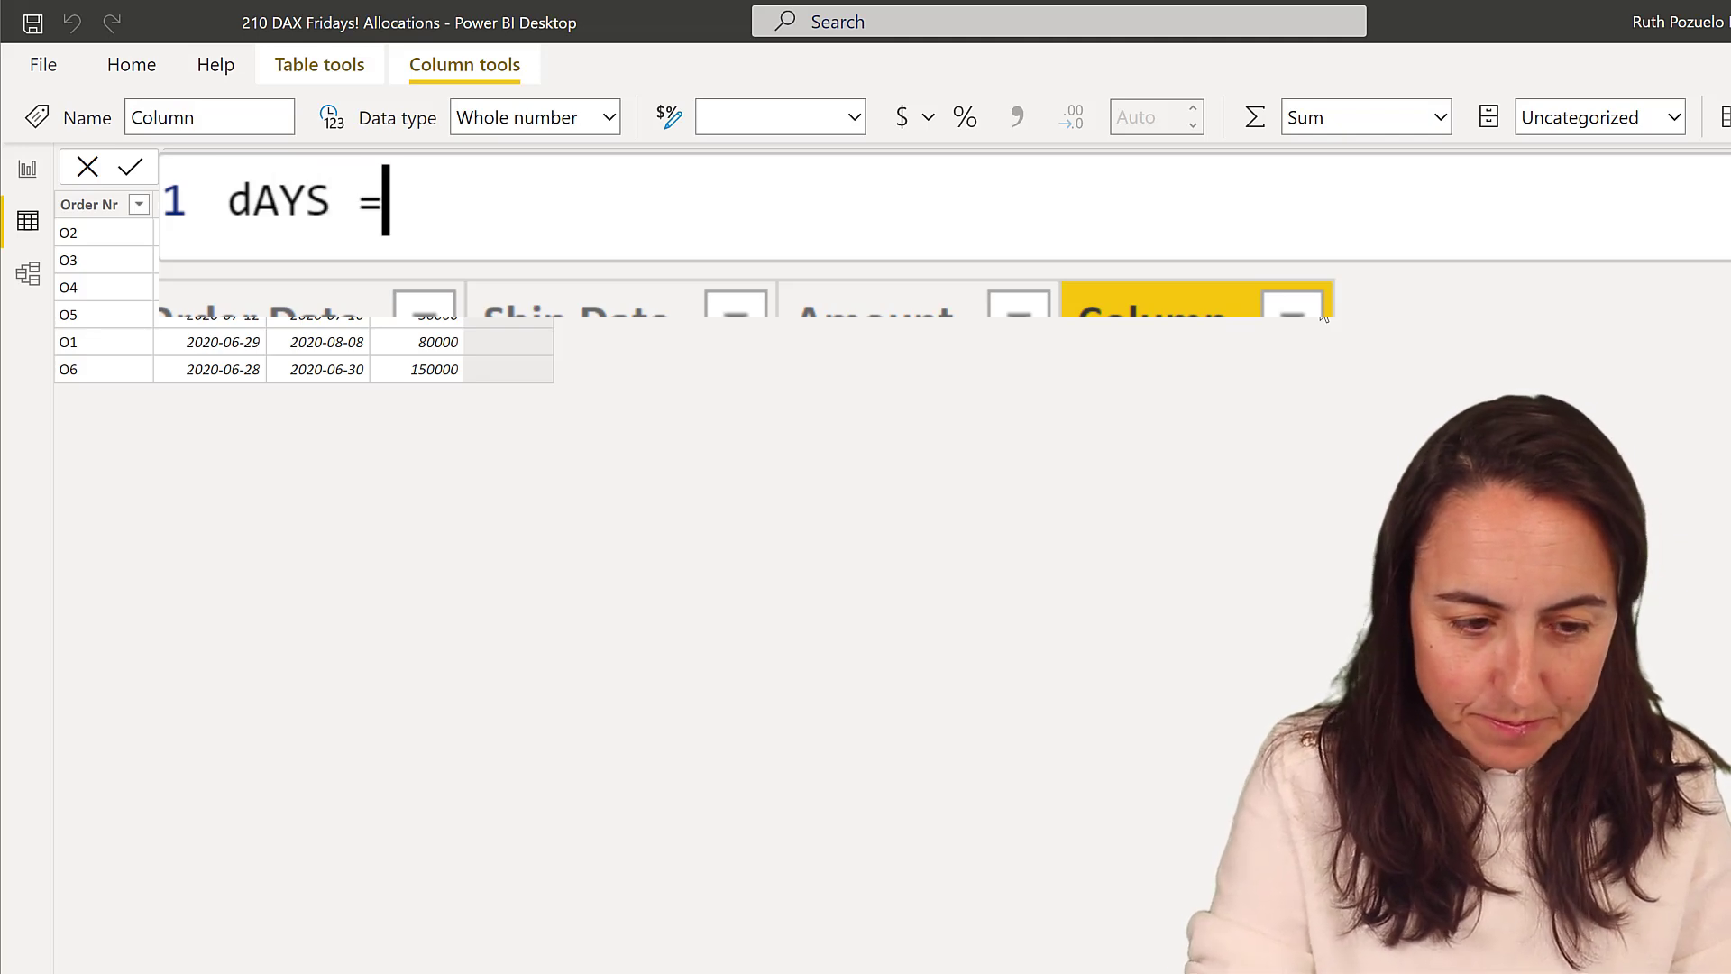
key("shift+Return")
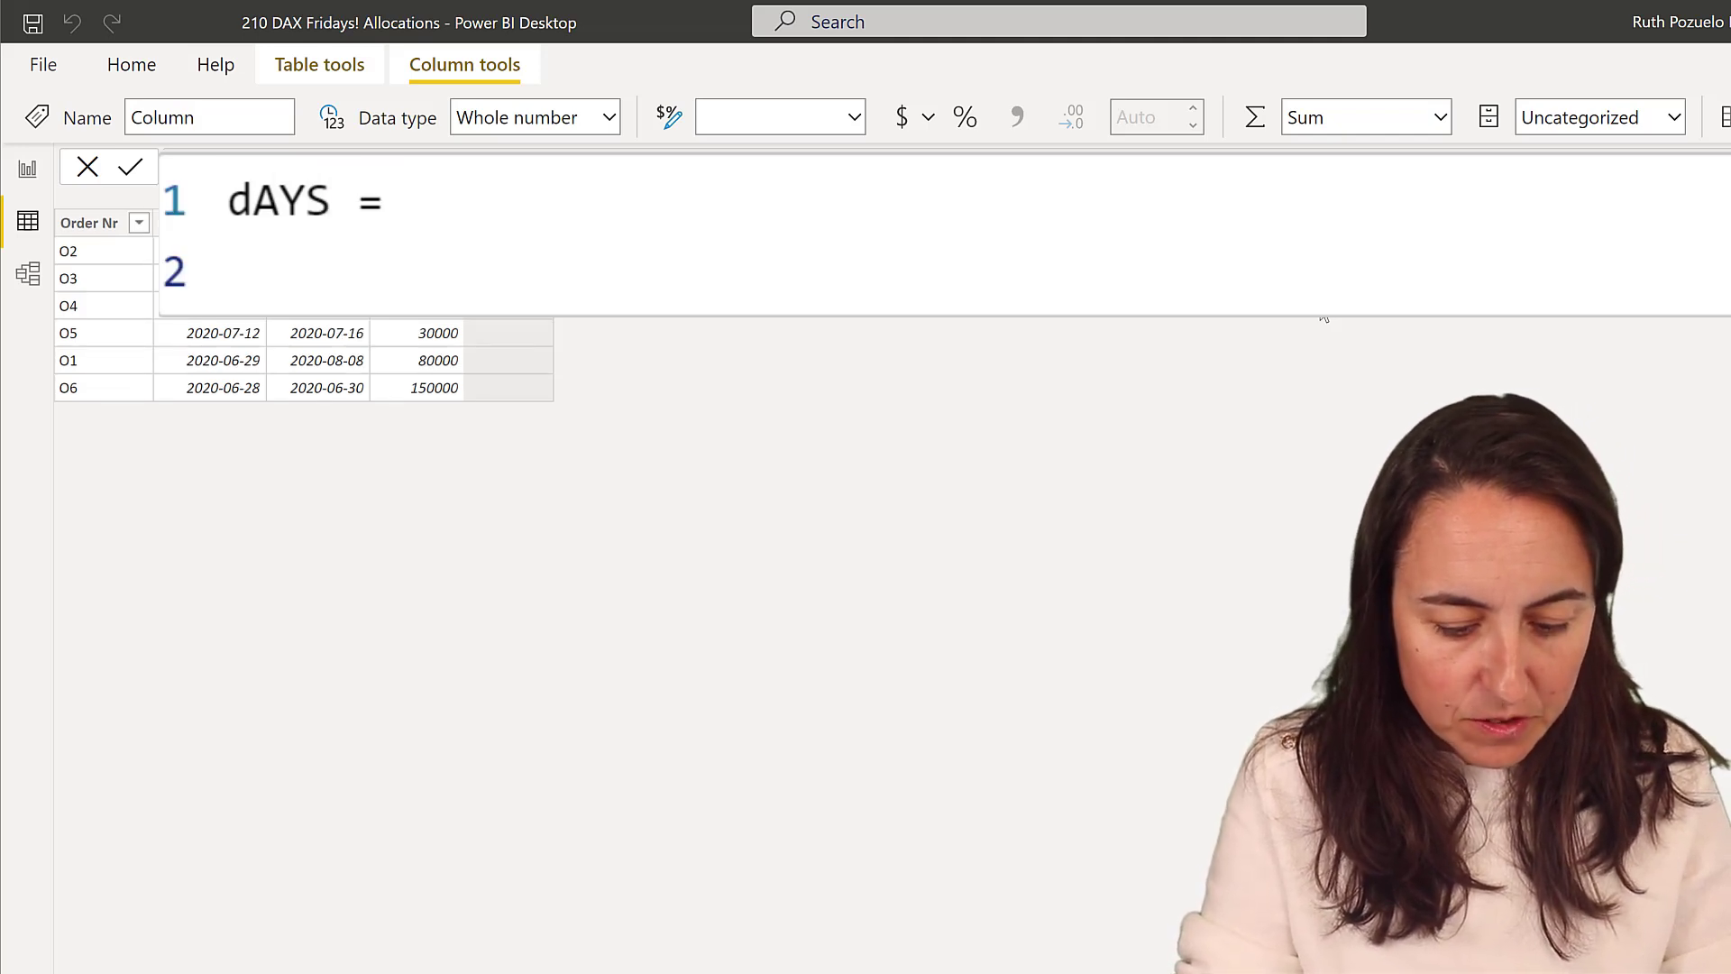
type("D")
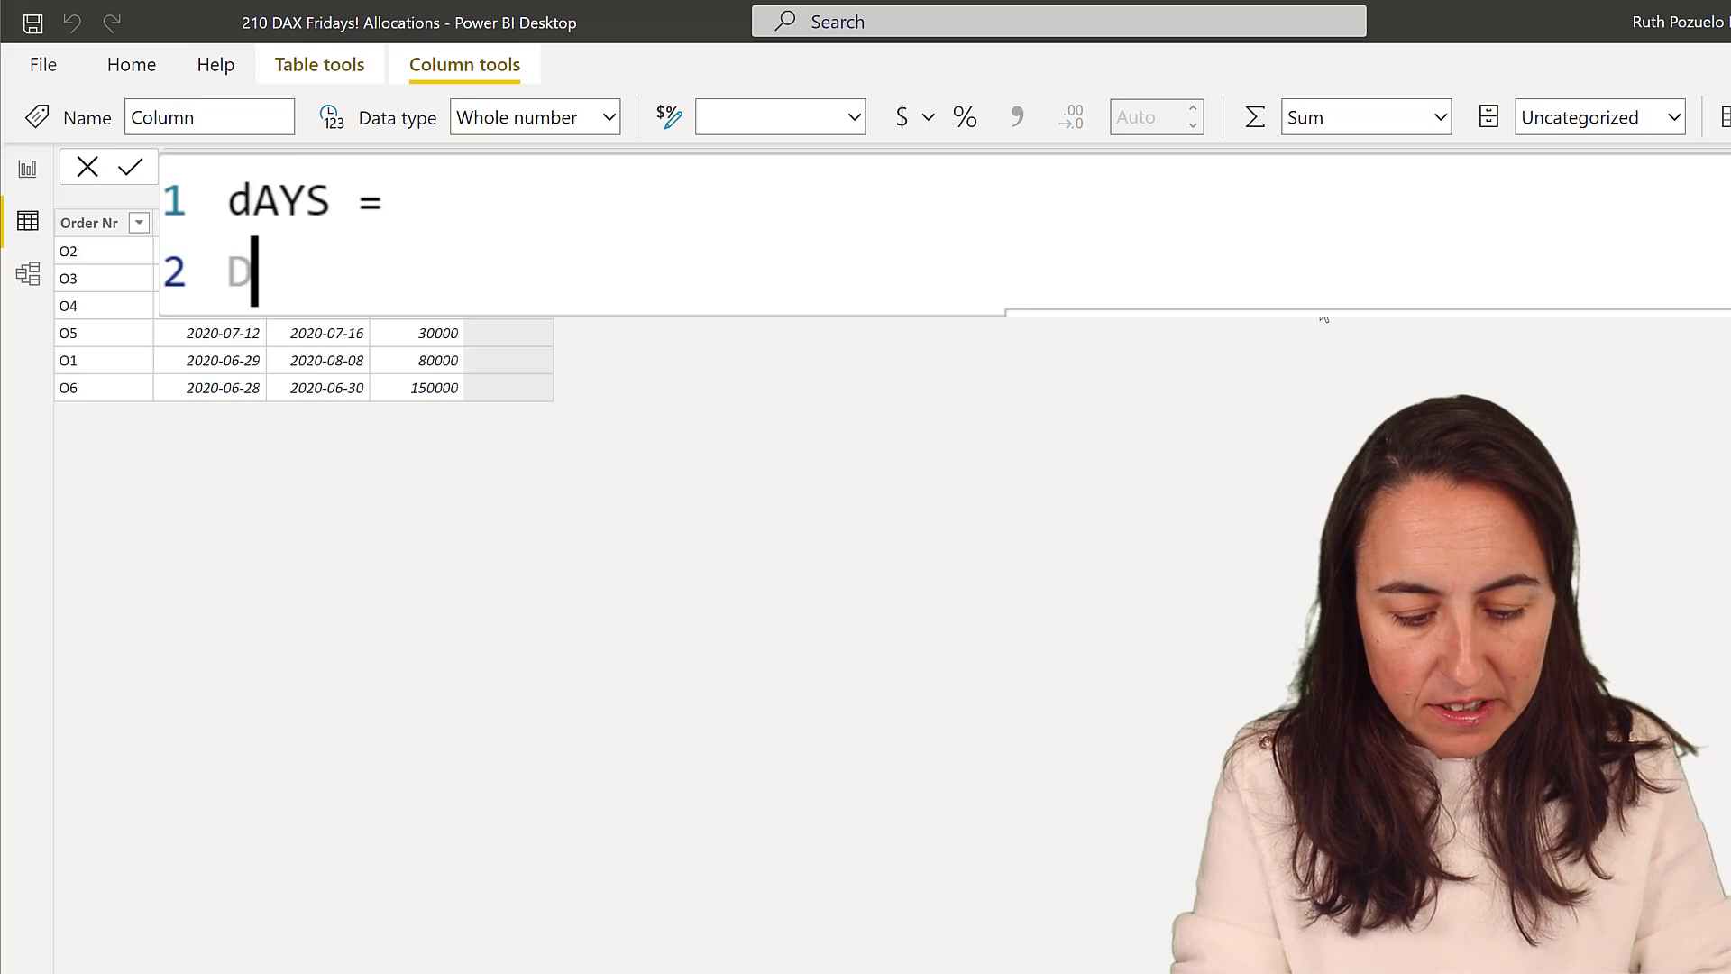
type("ATE")
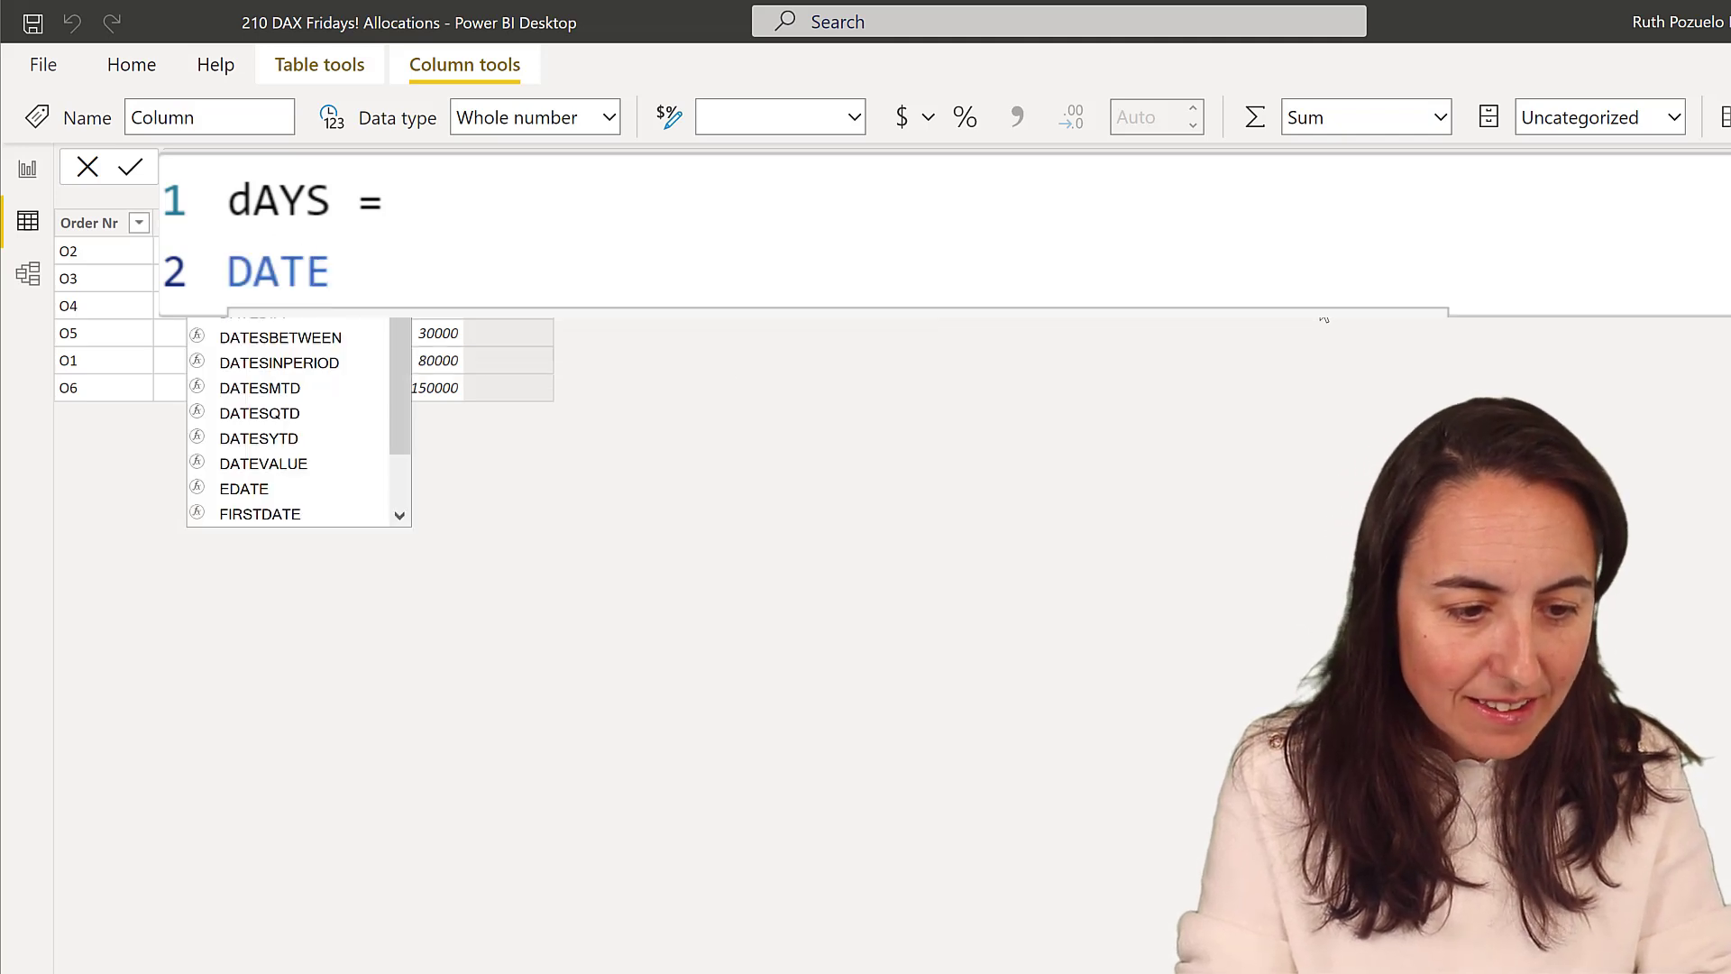
key("Up")
key("Tab")
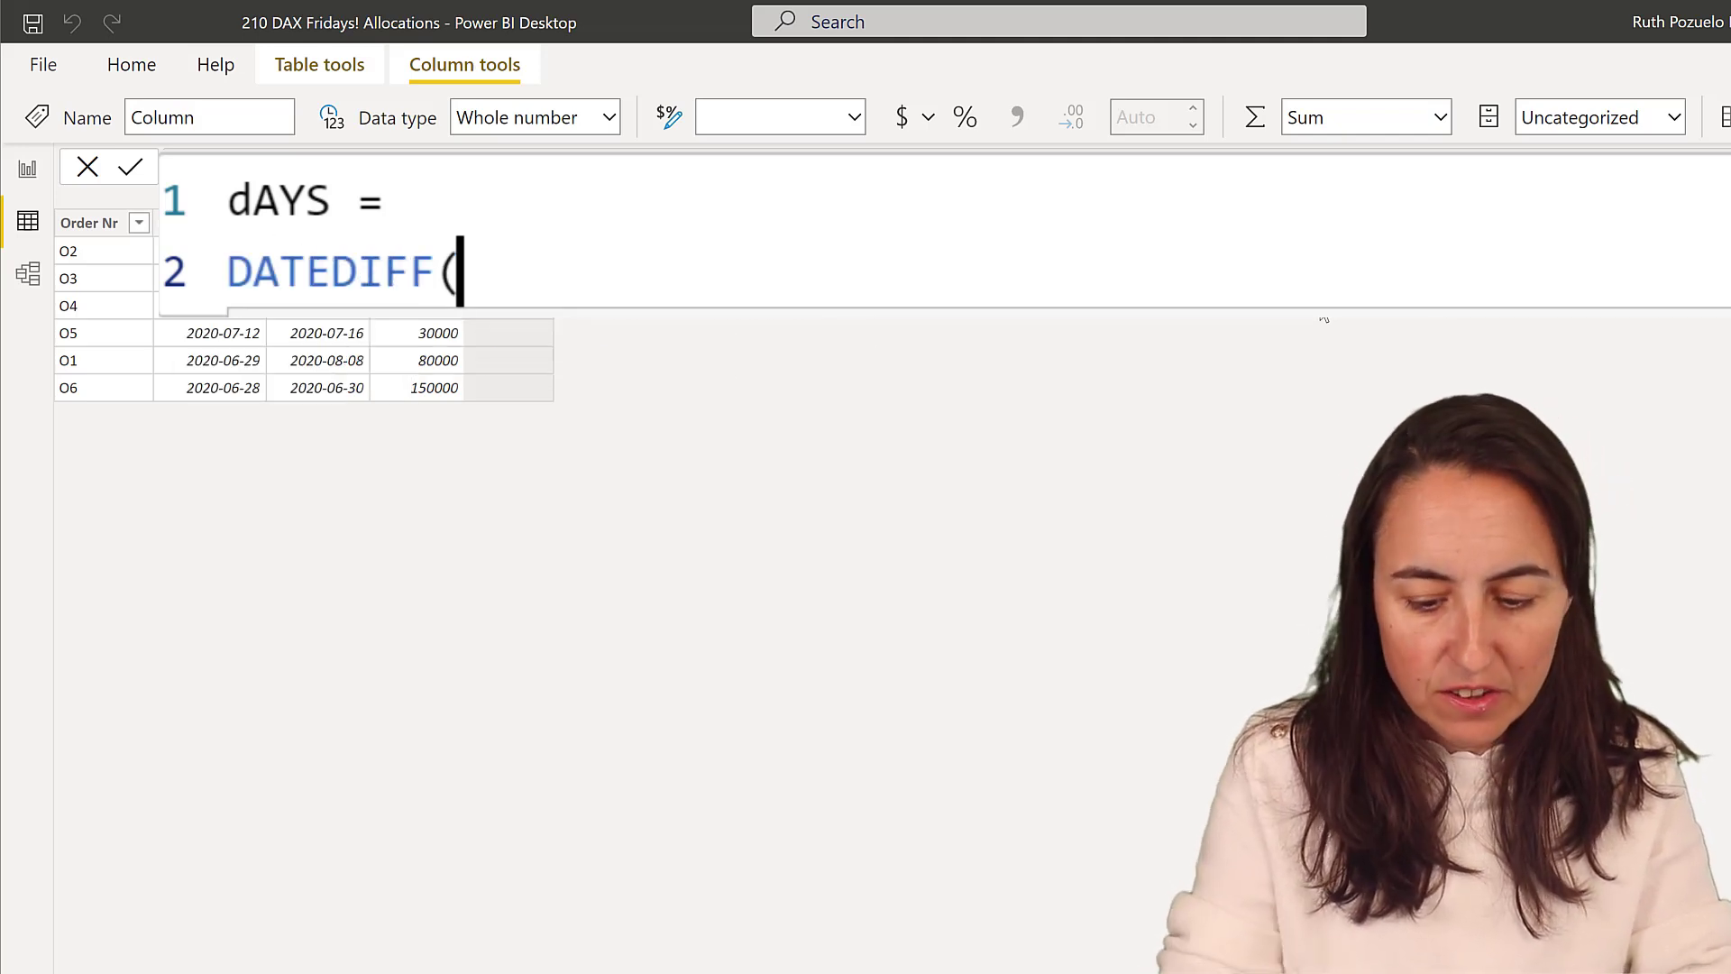
type("ORDE")
key("Down")
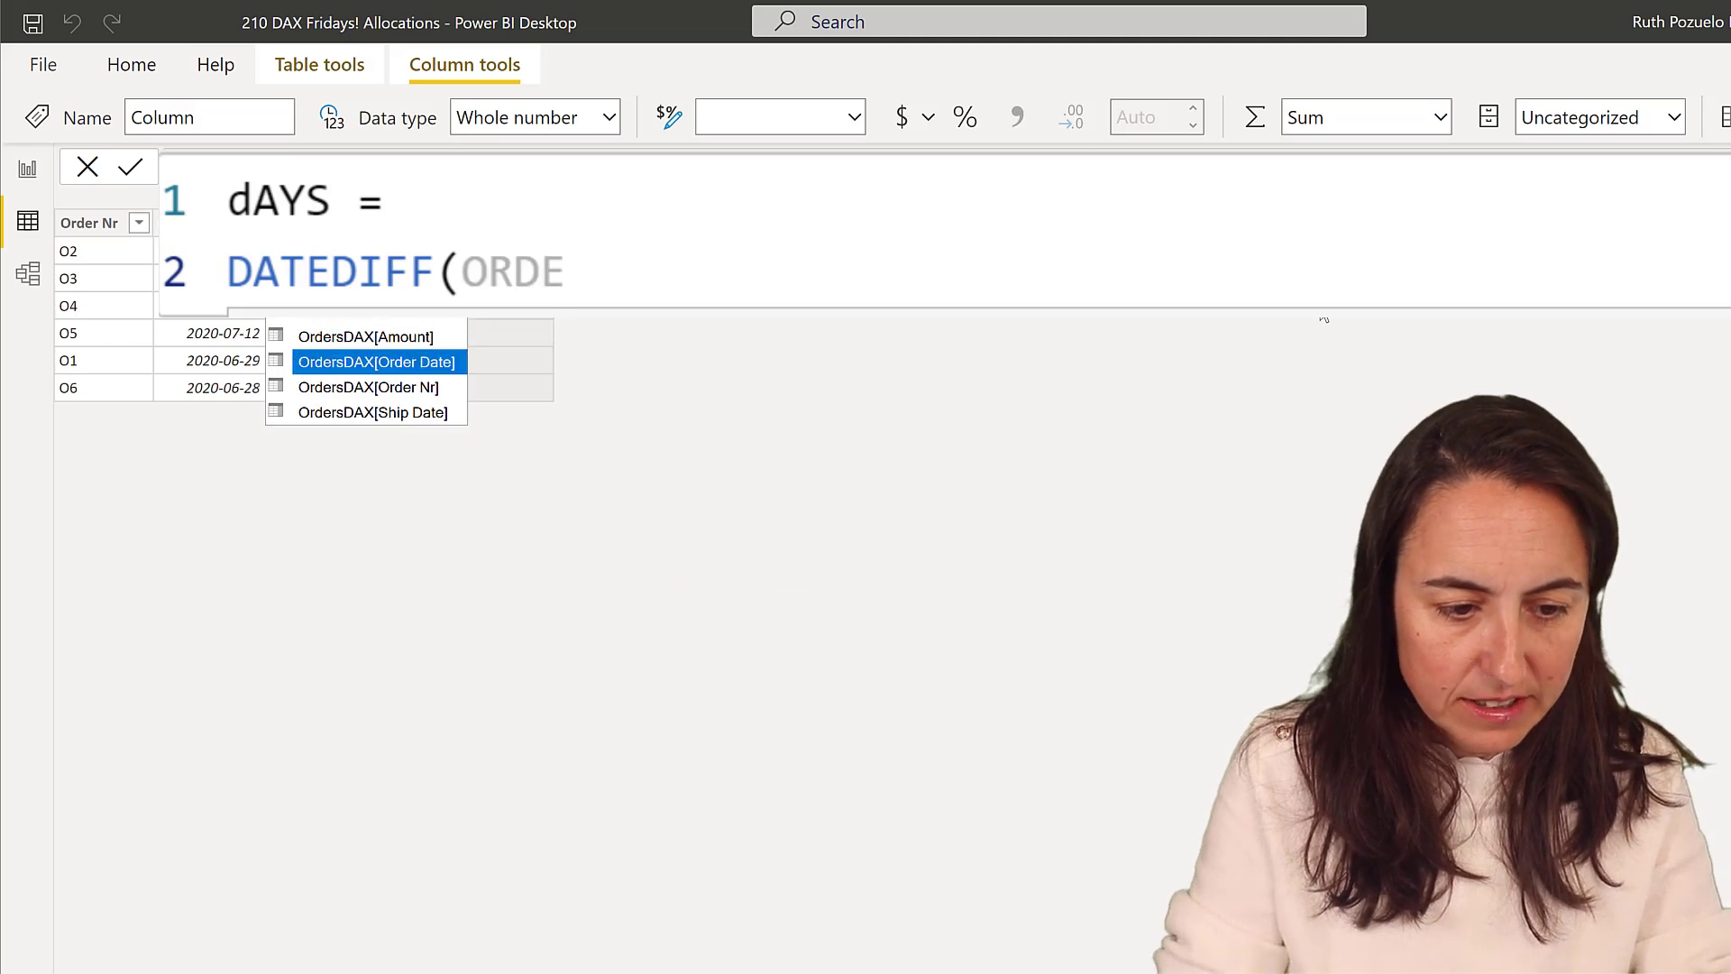
key("Tab")
type(", ")
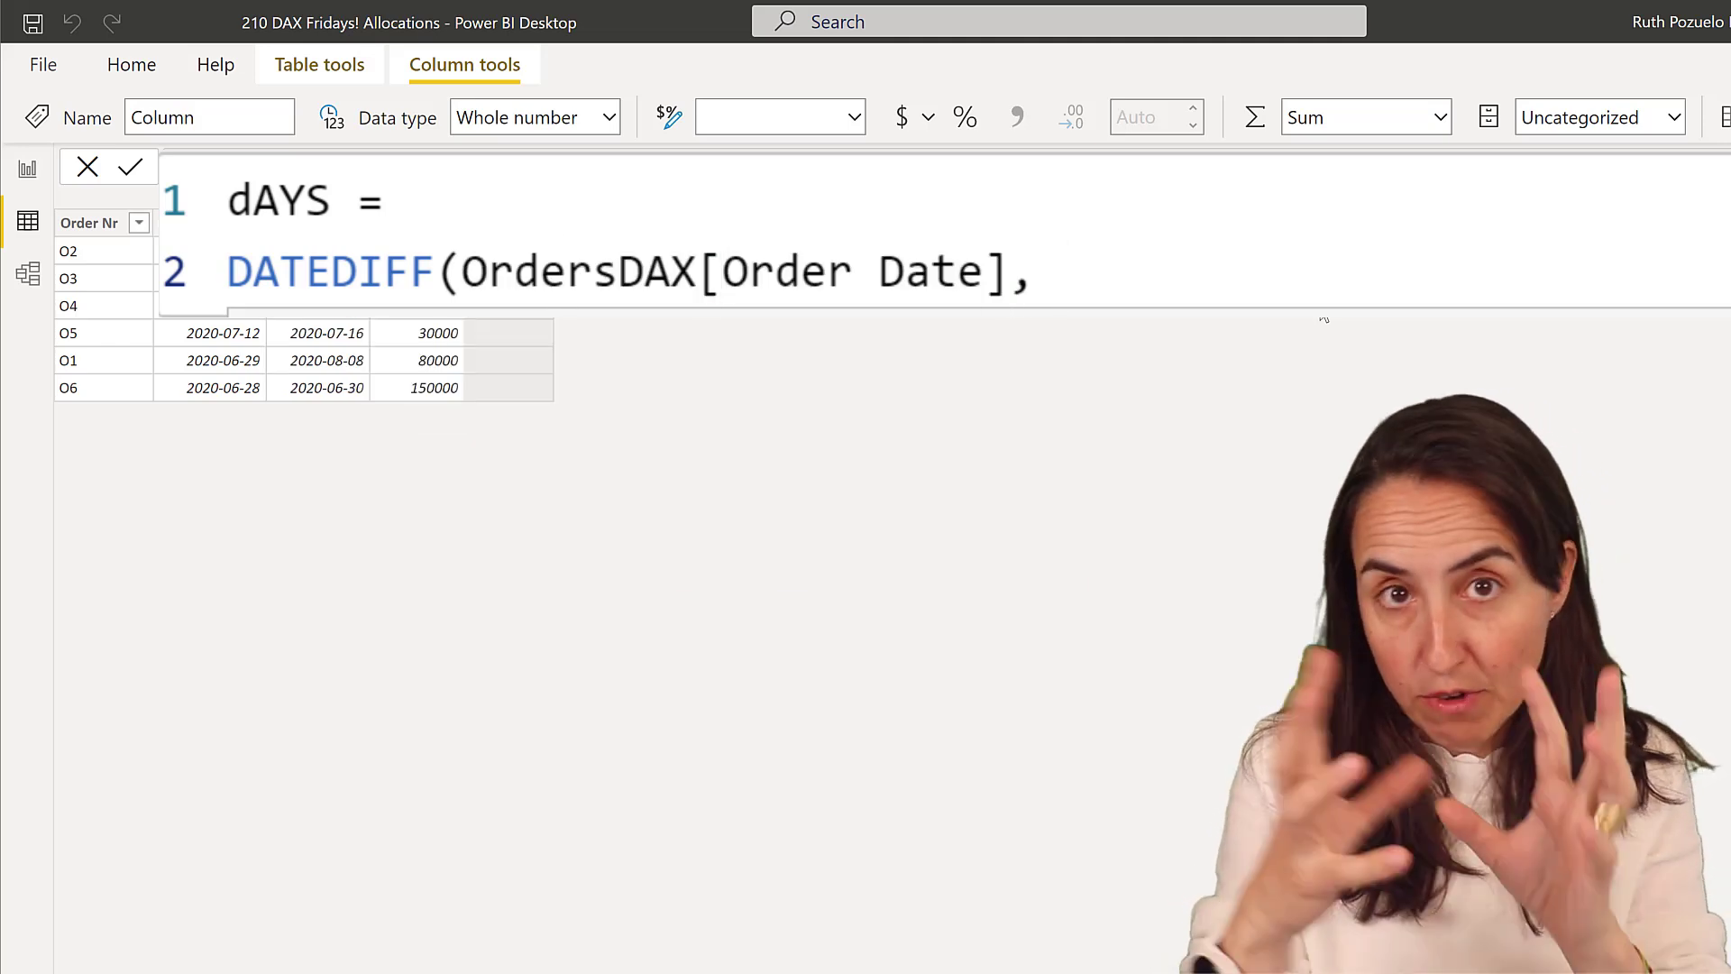
type("SHIP")
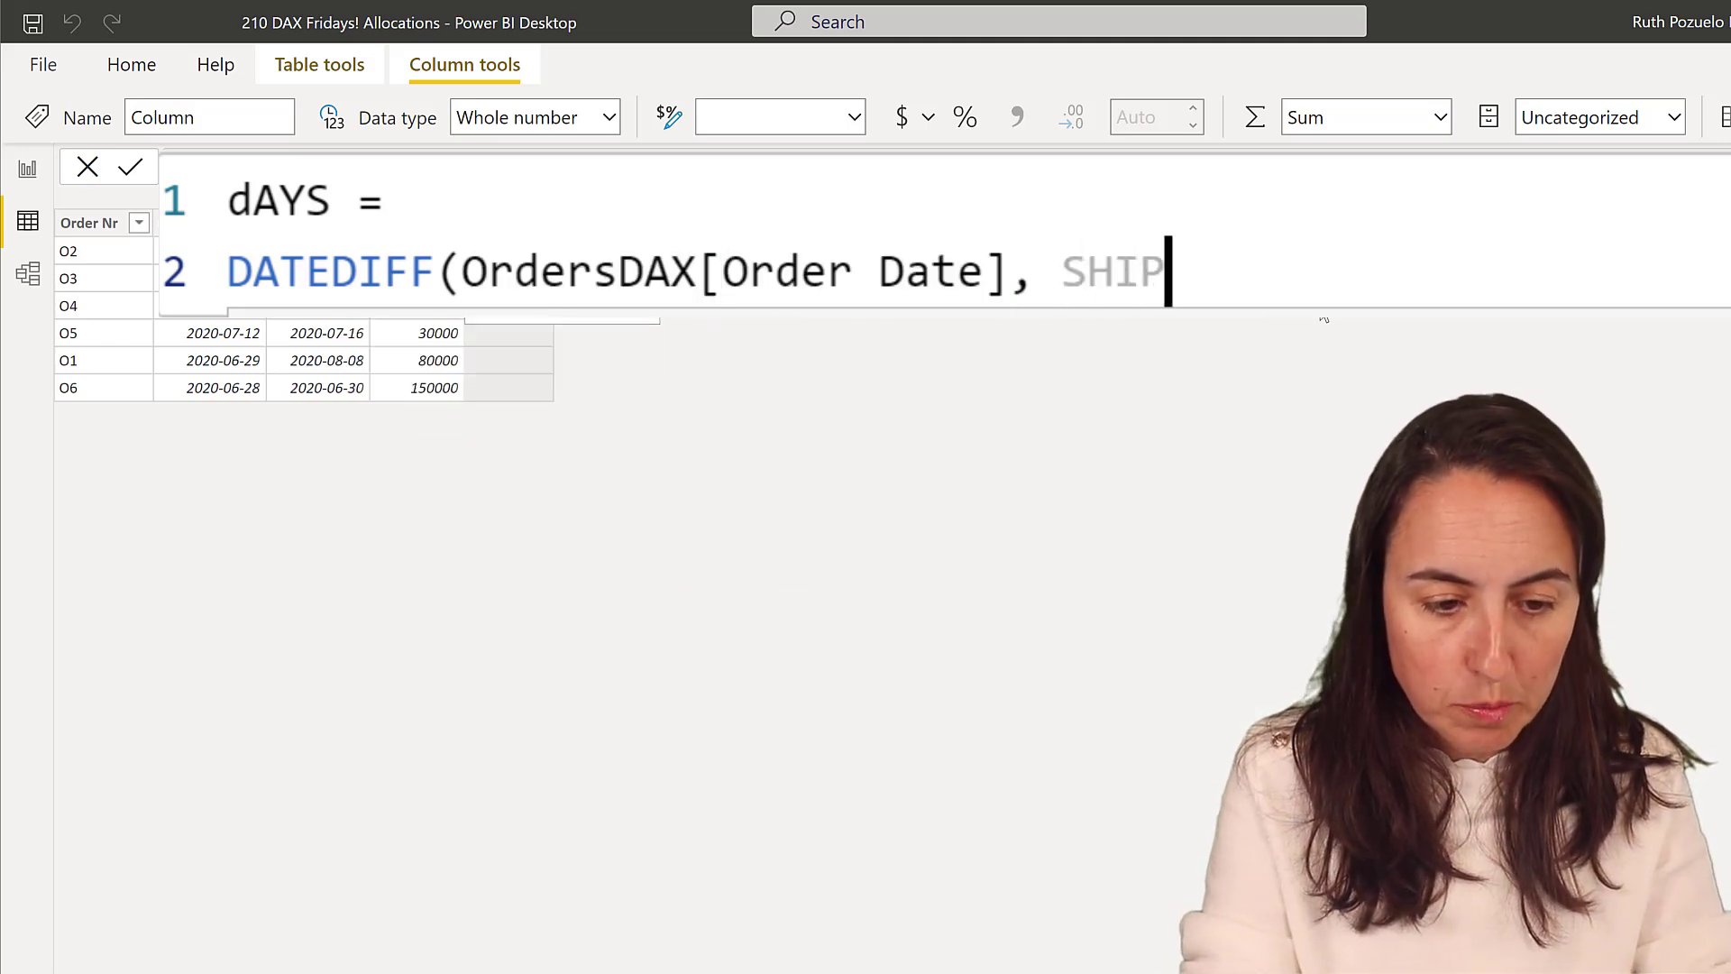
key("Tab")
type(",")
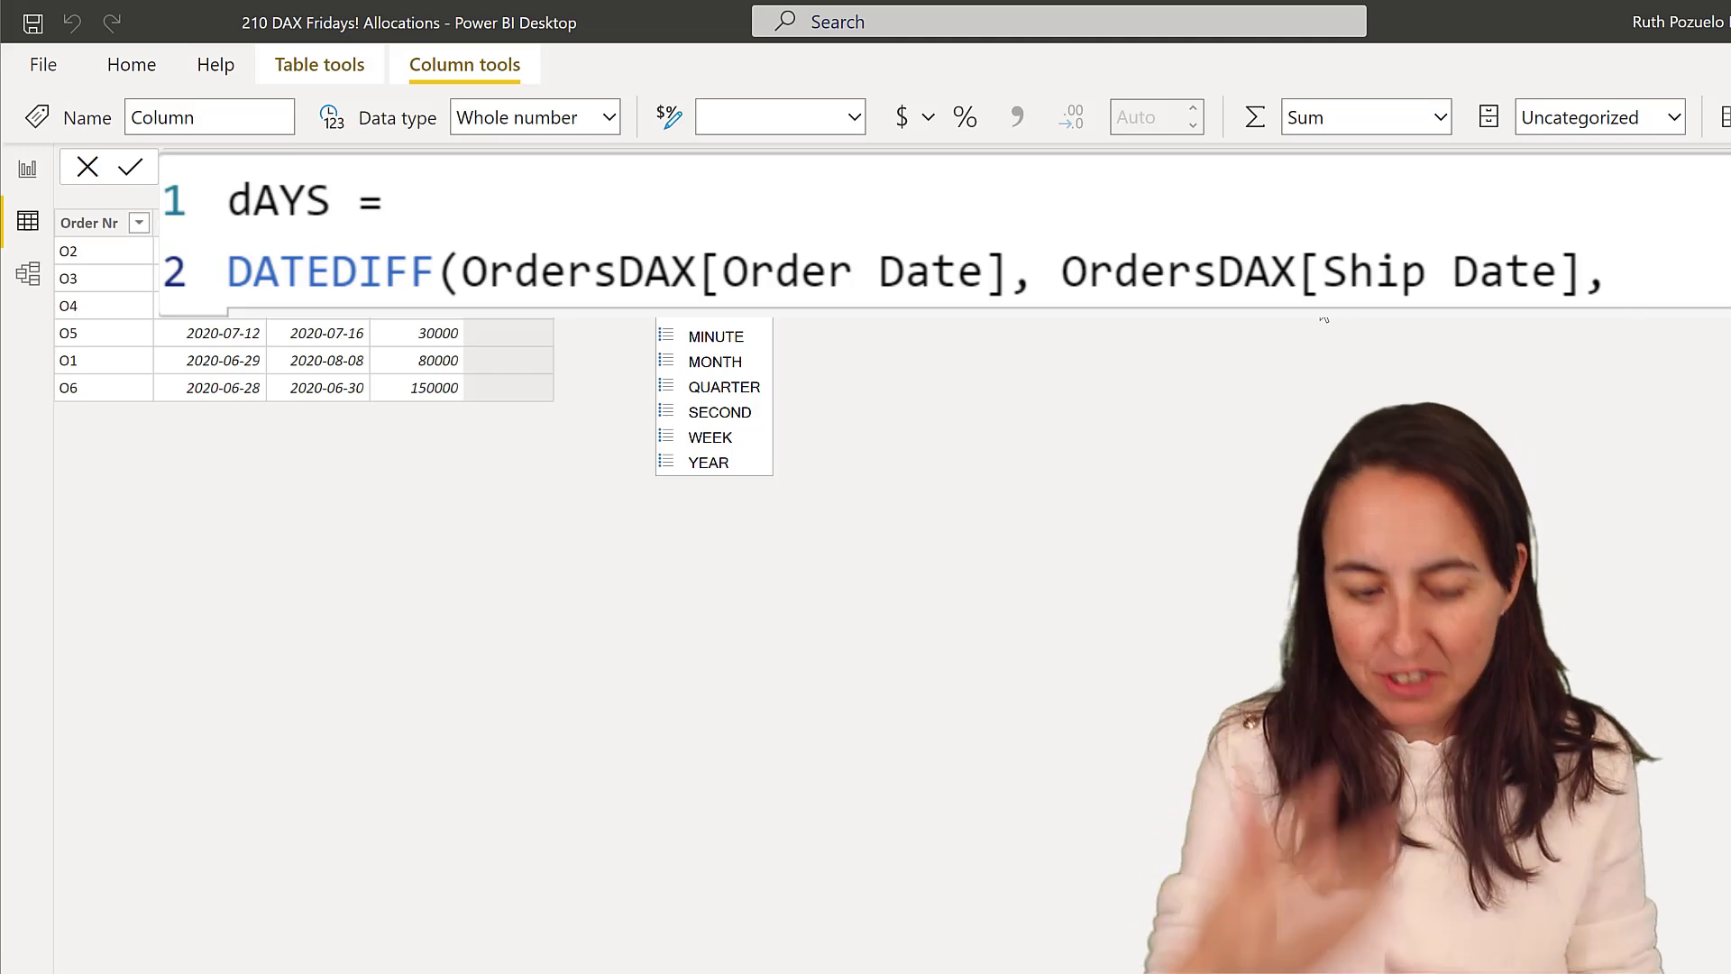
type("DAY")
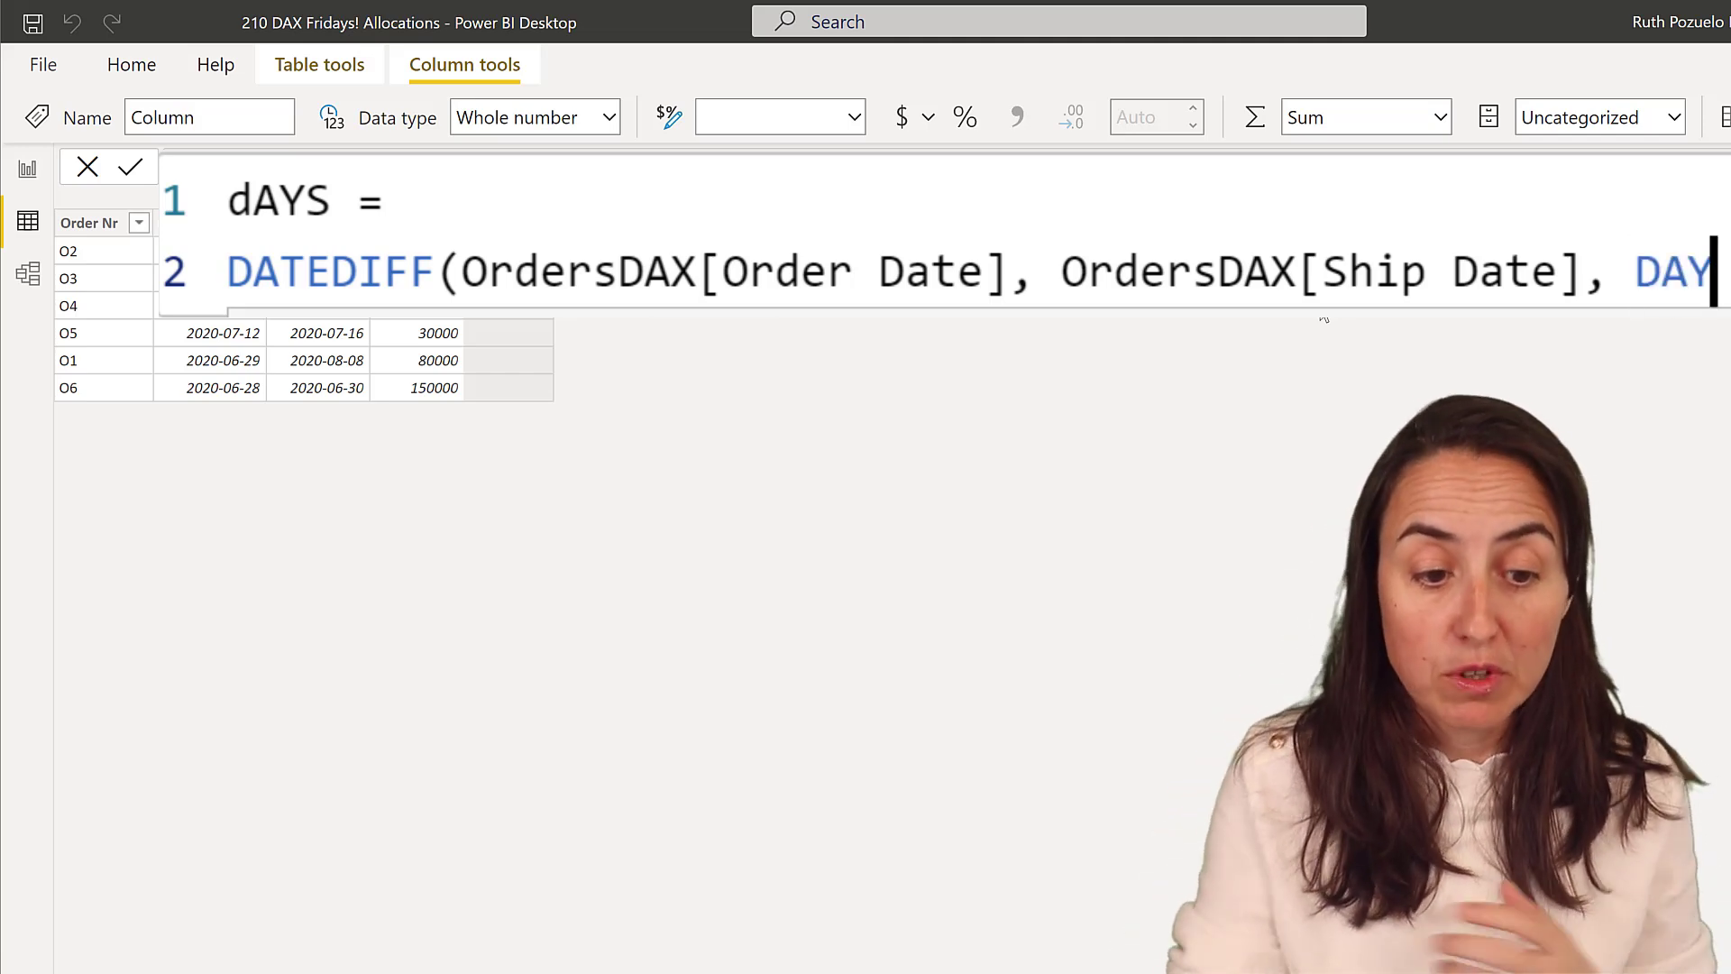
key("Return")
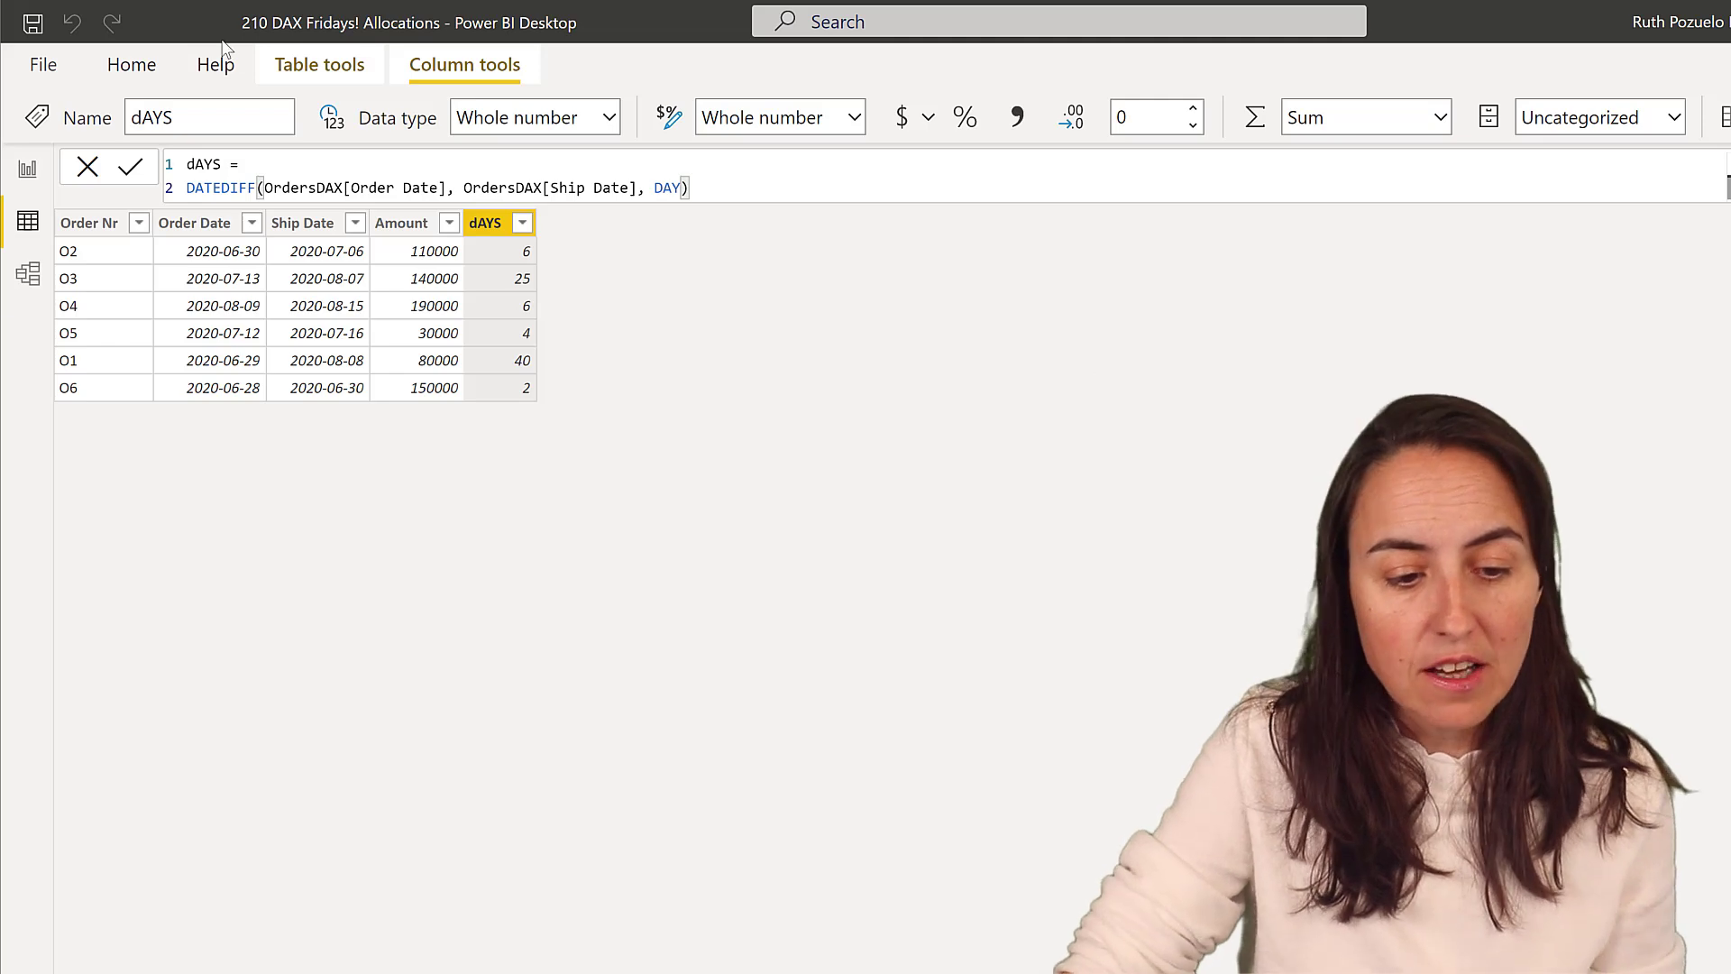
type("+1")
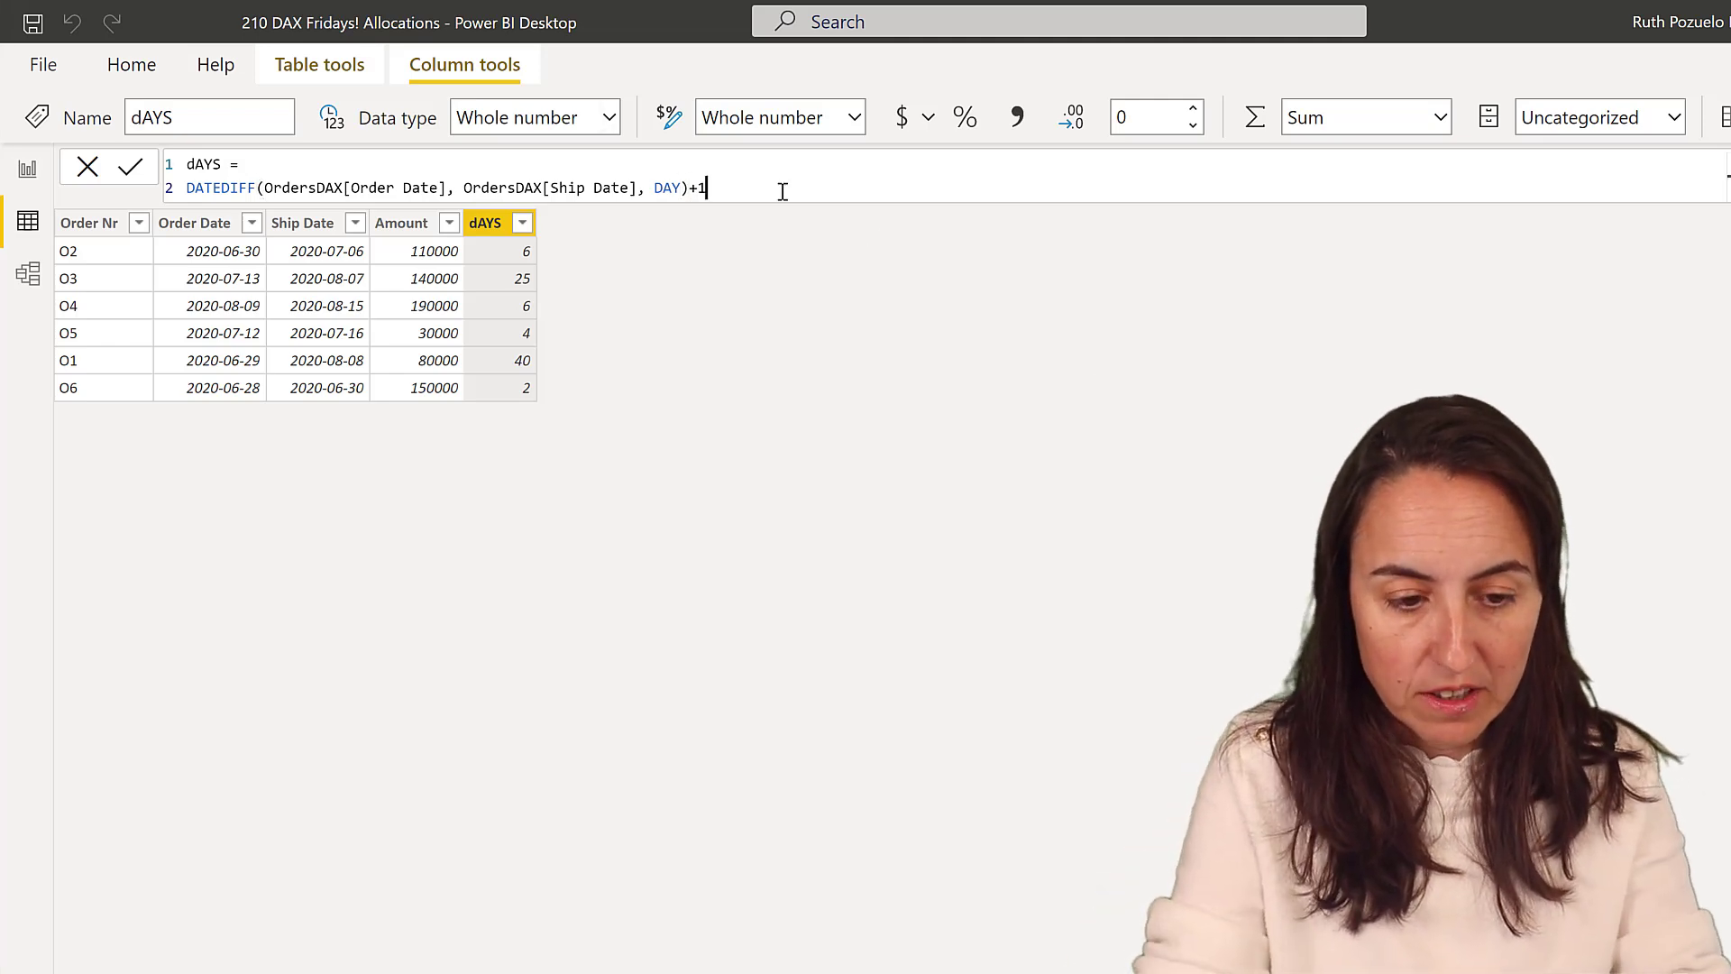
key("Return")
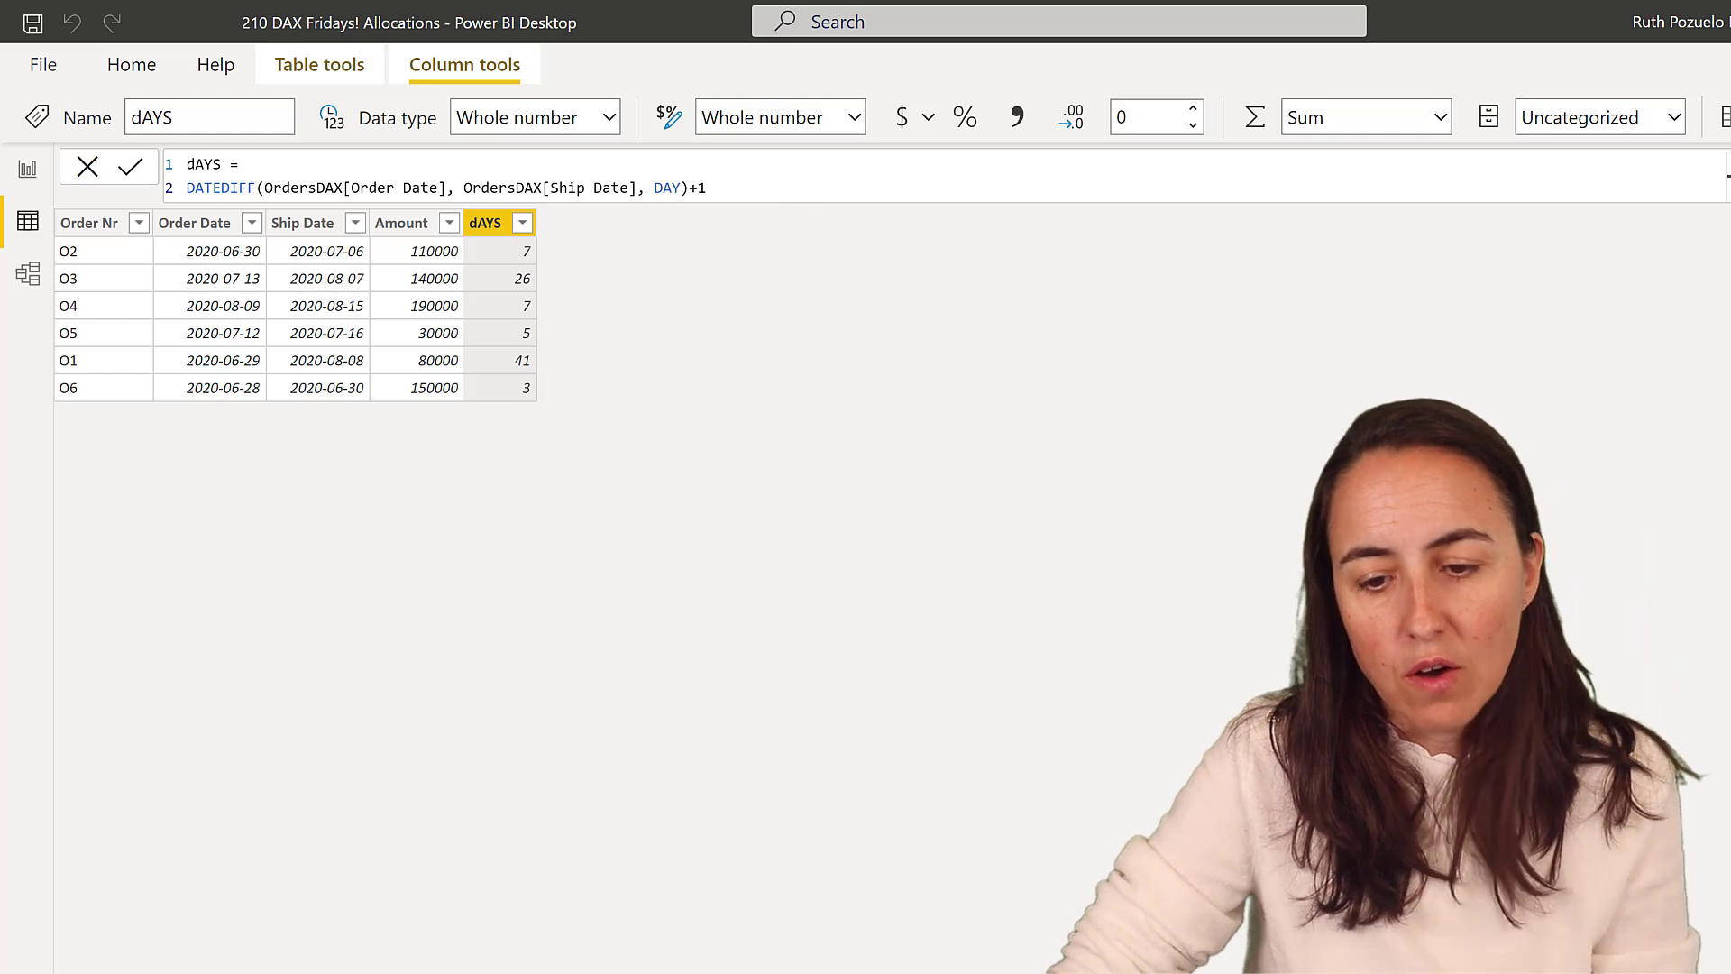
Create a new calculated table, renaming it to 'Allocation orders =' with a new line below.
left_click(327, 65)
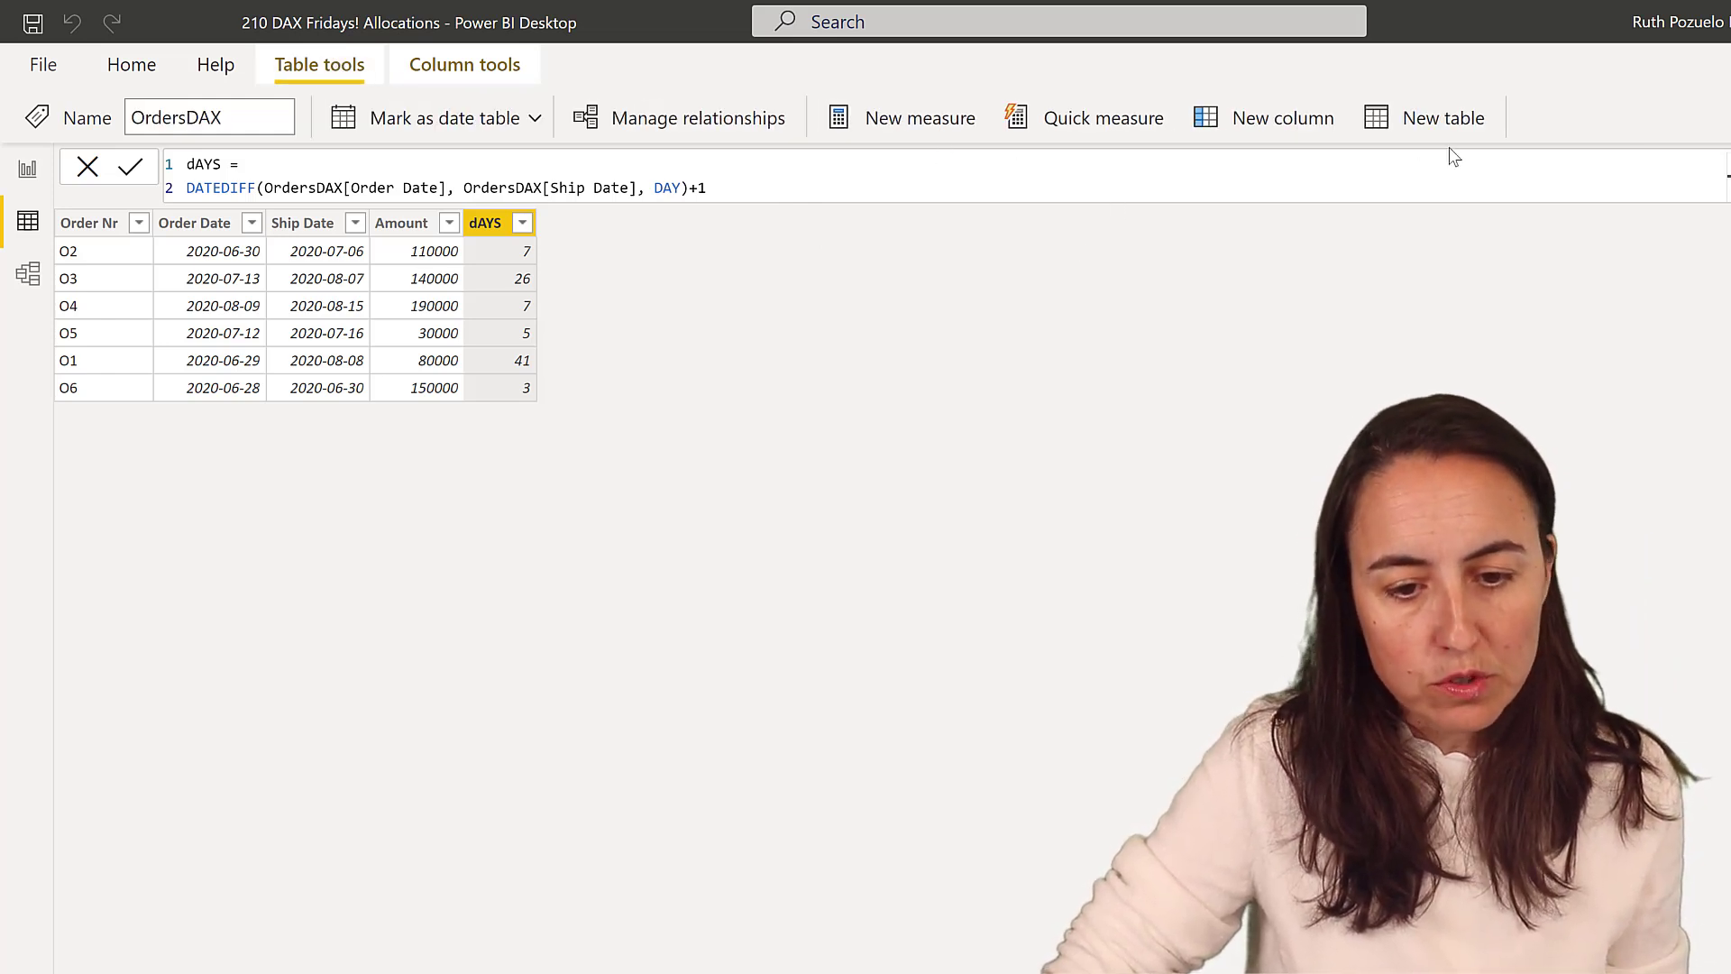
left_click(1440, 127)
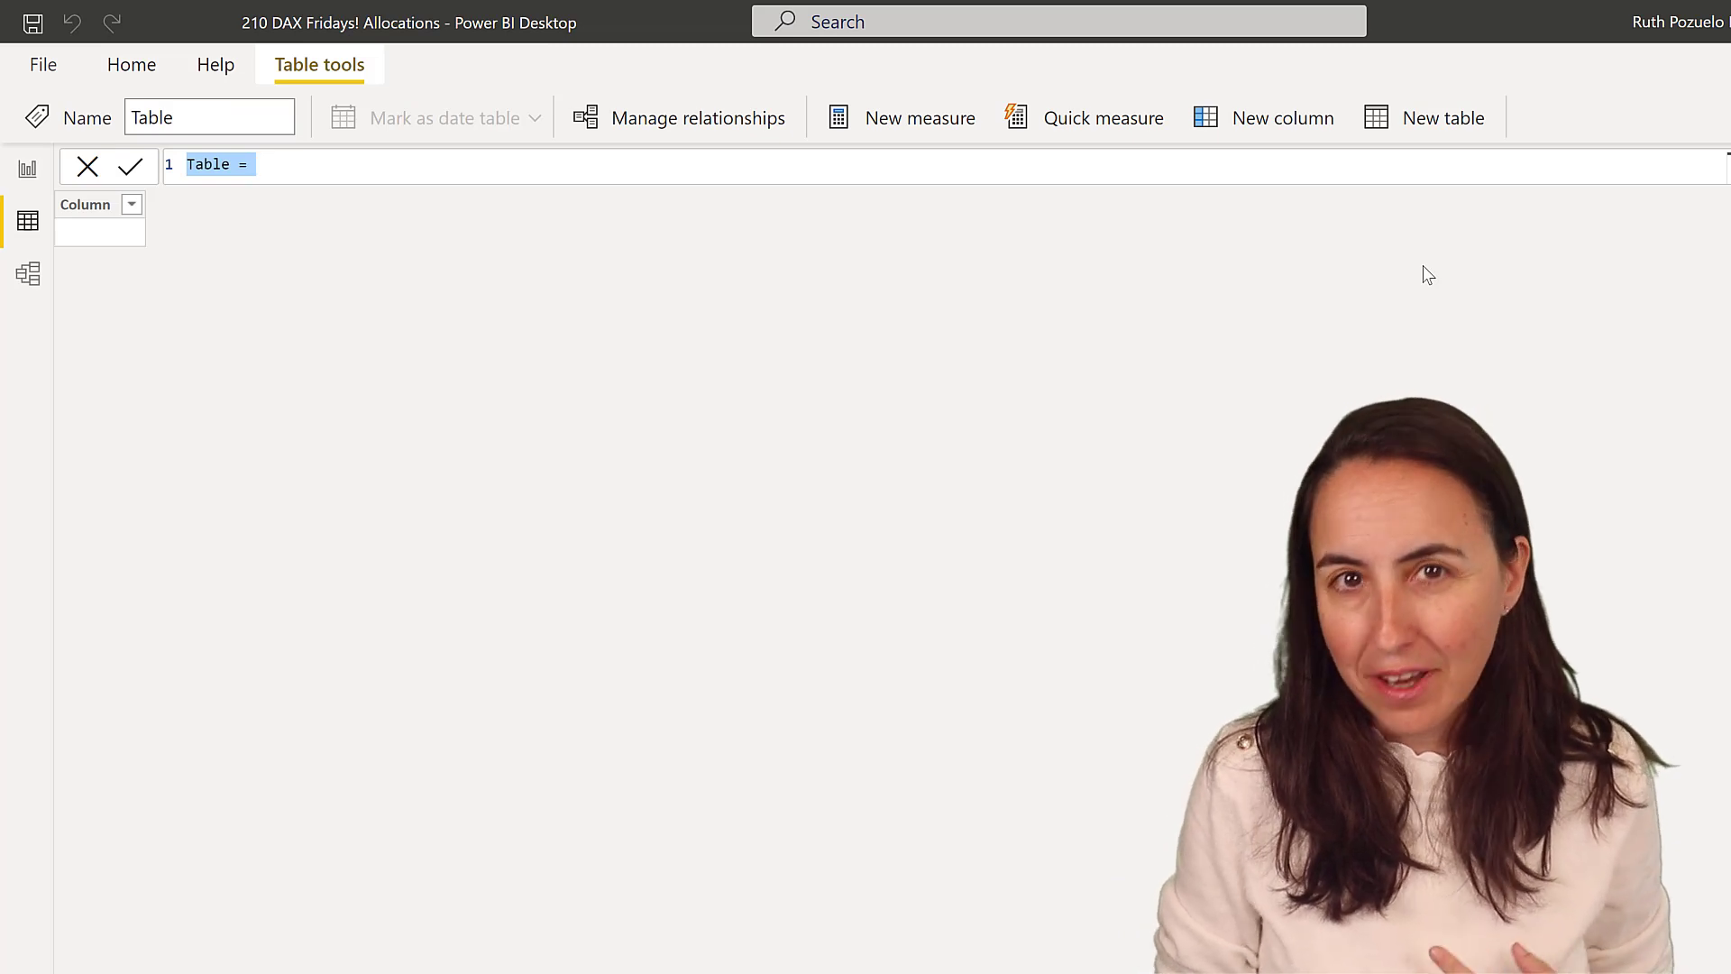
key("Escape")
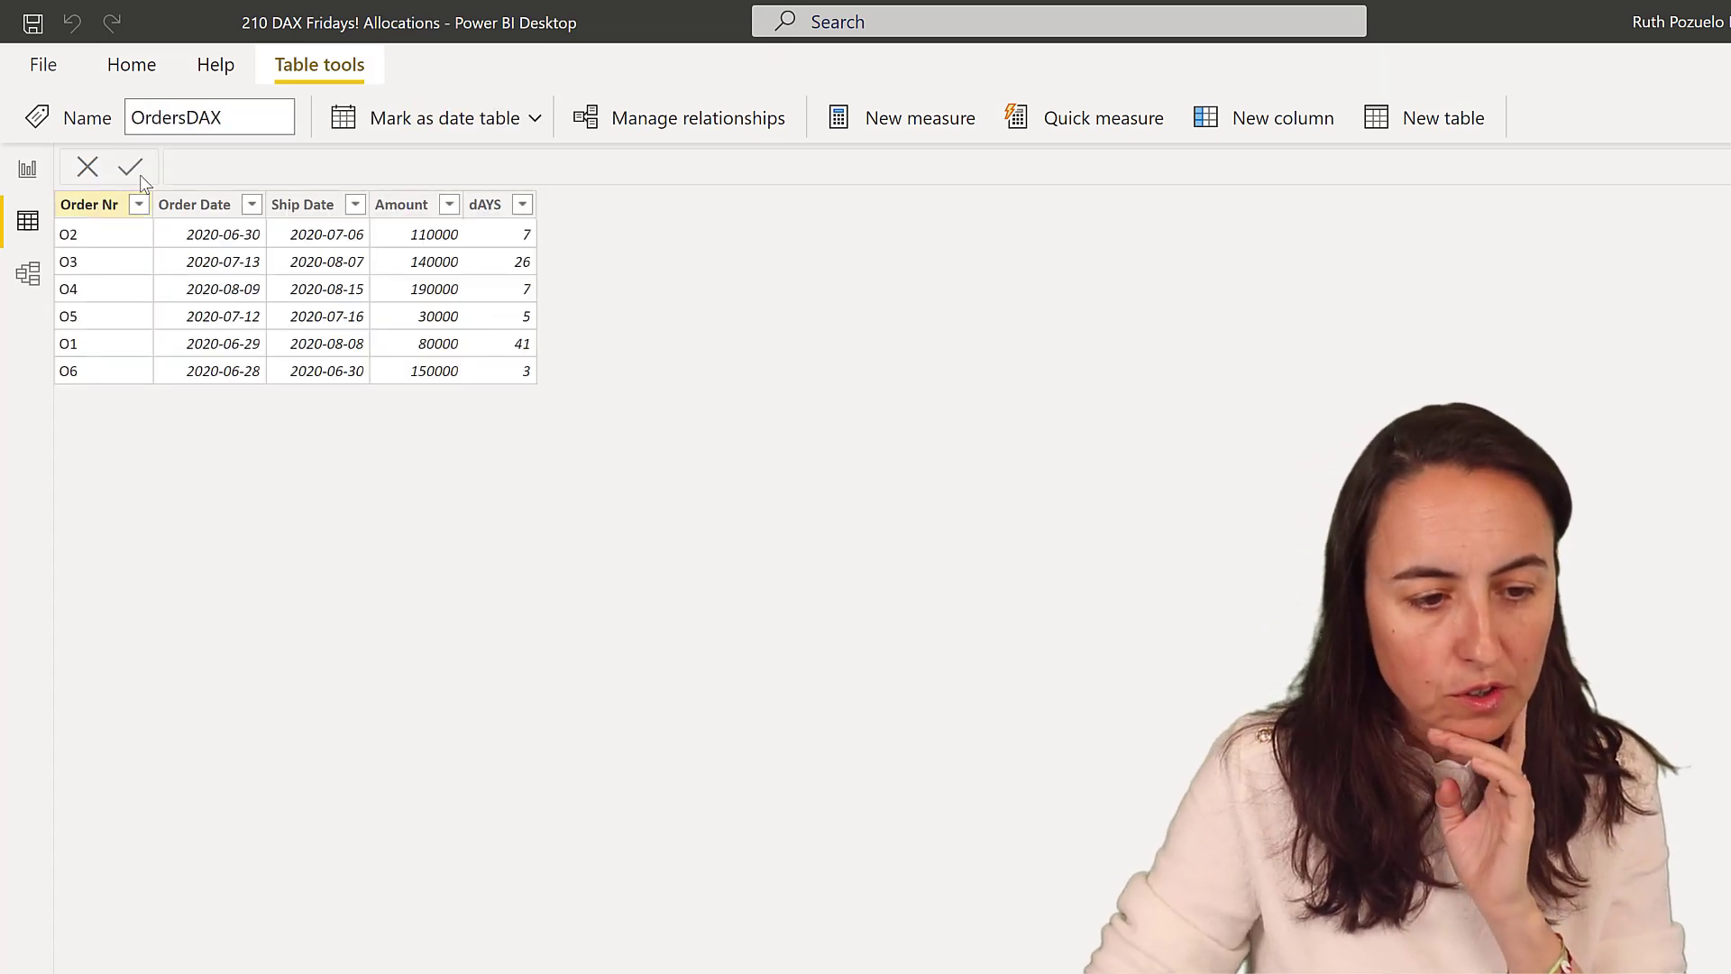
left_click(1462, 128)
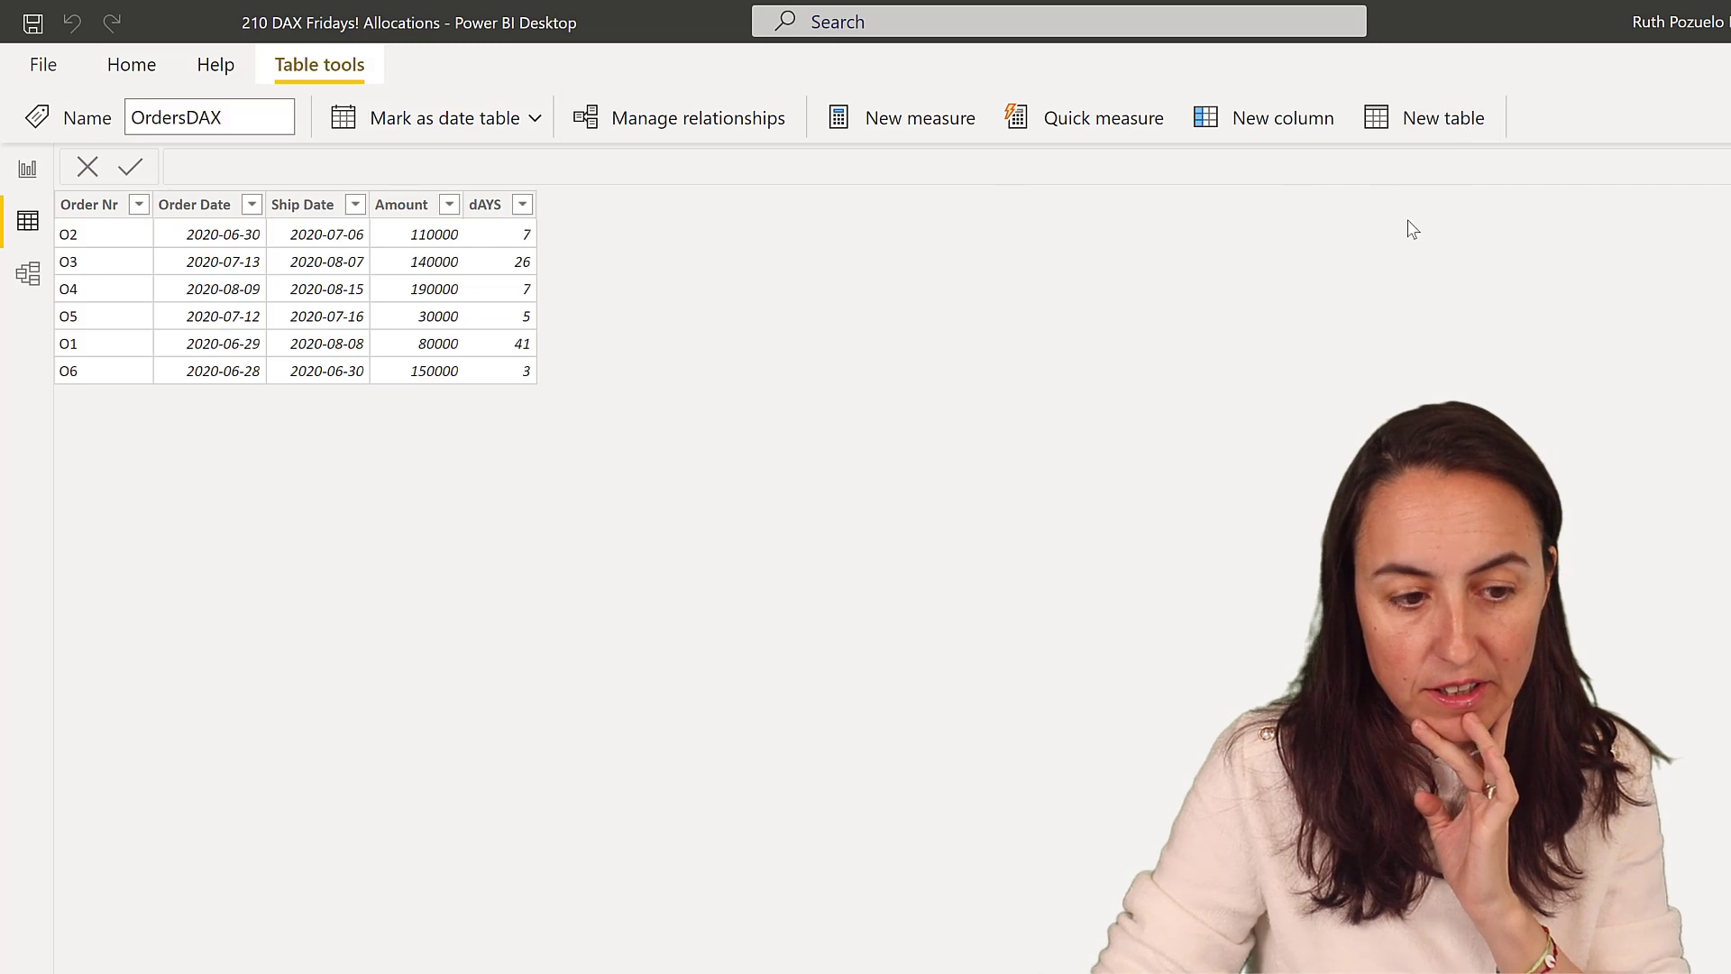
left_click(380, 172)
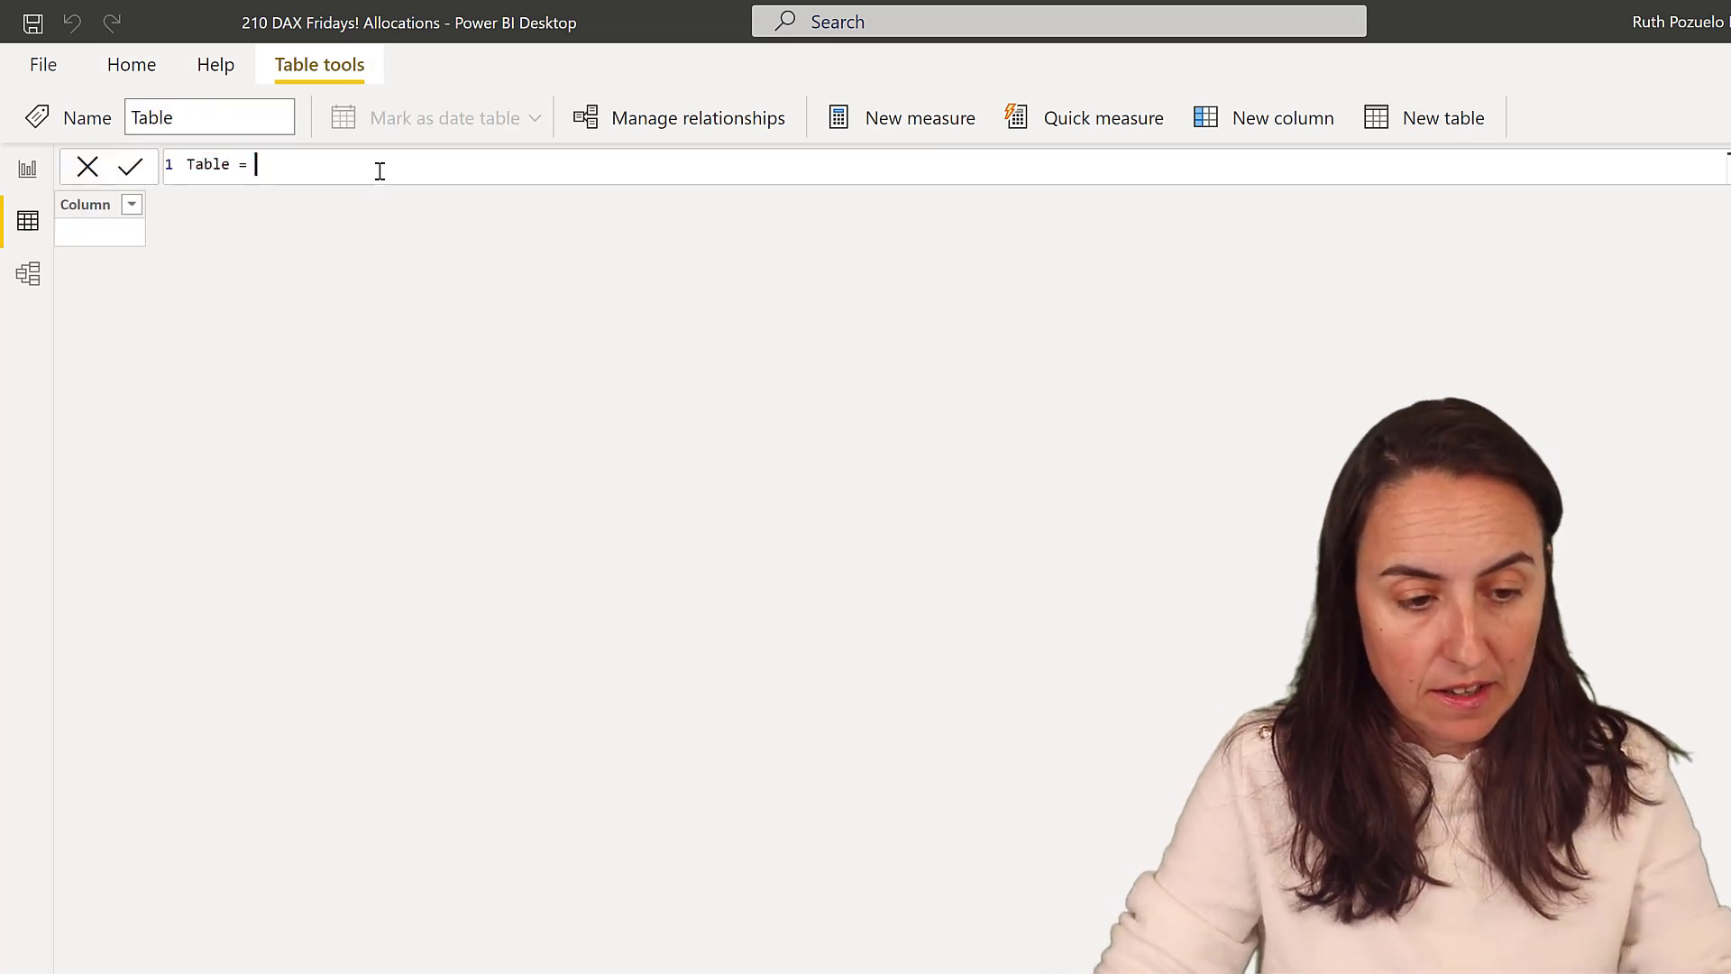
left_click_drag(296, 164, 185, 164)
type("Al")
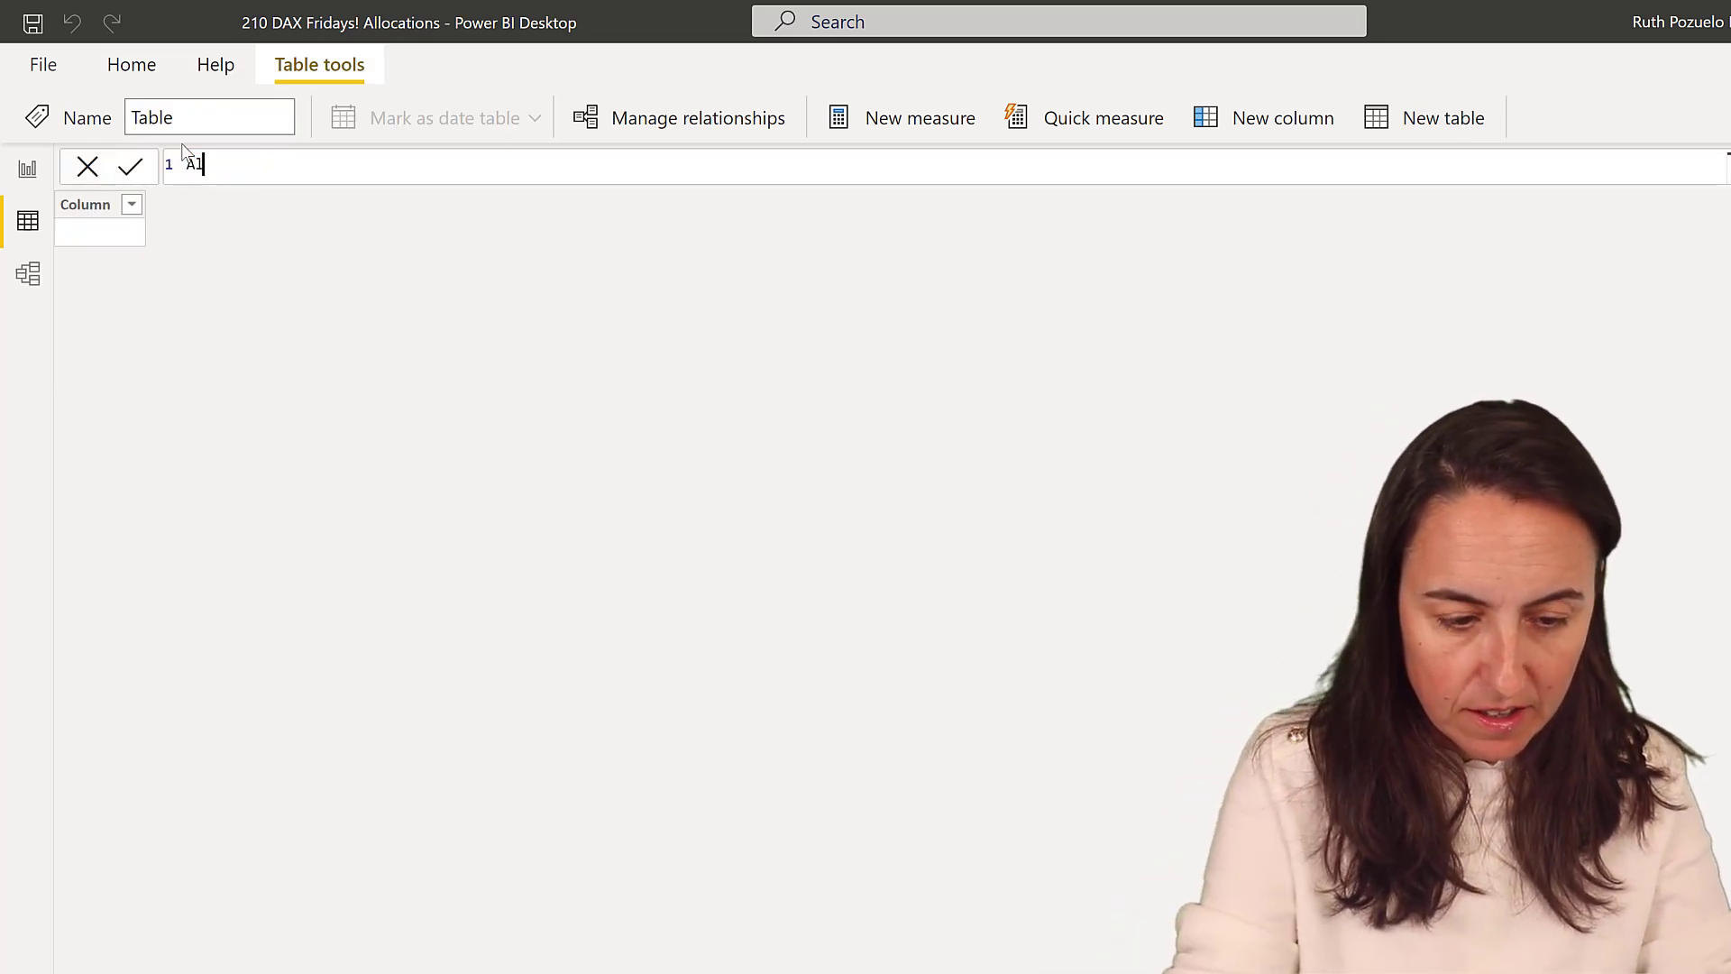
type("location ")
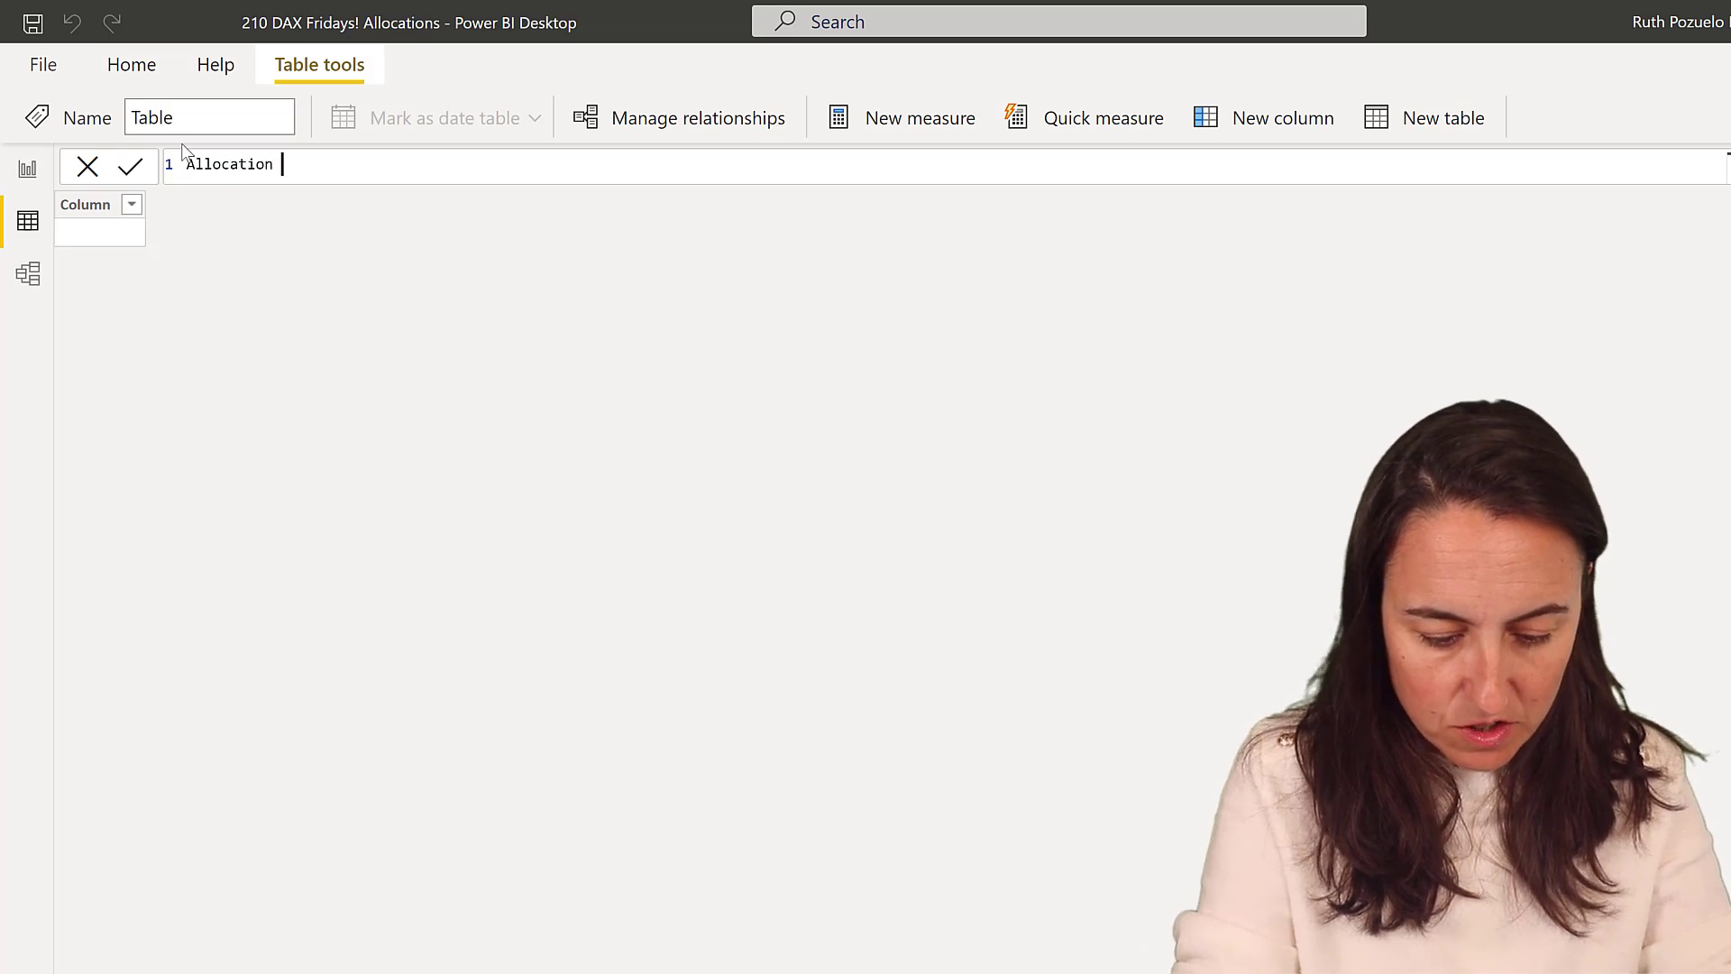
type("orders")
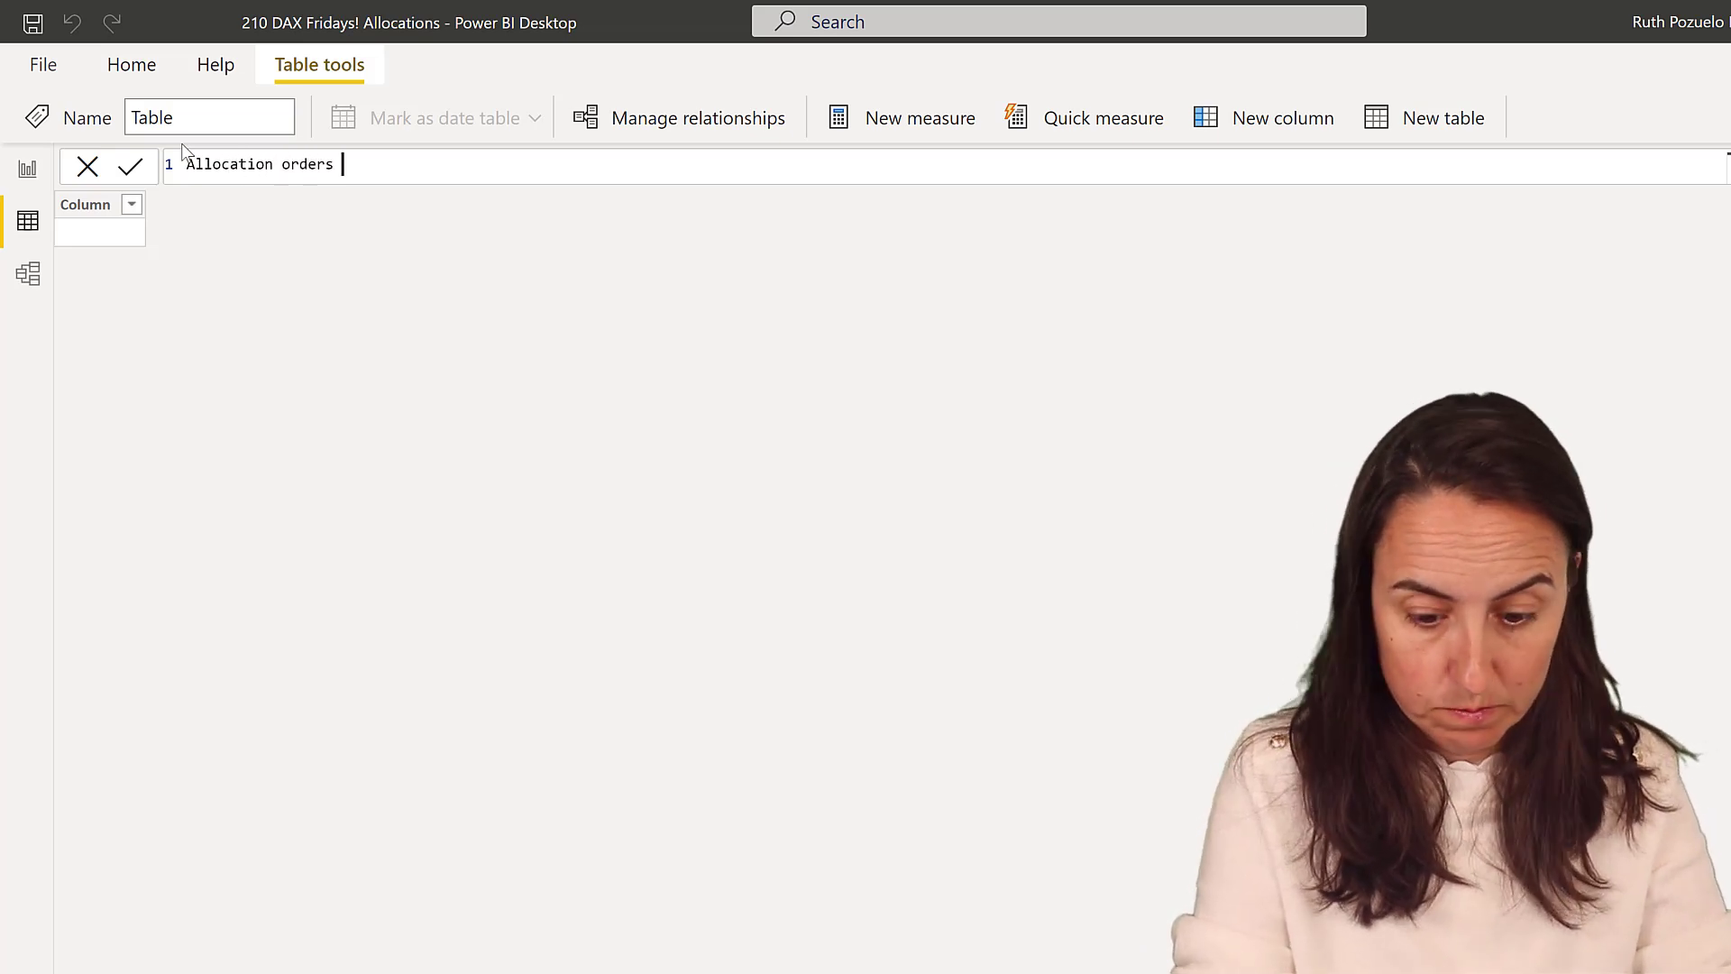
type(" =")
key("shift+Return")
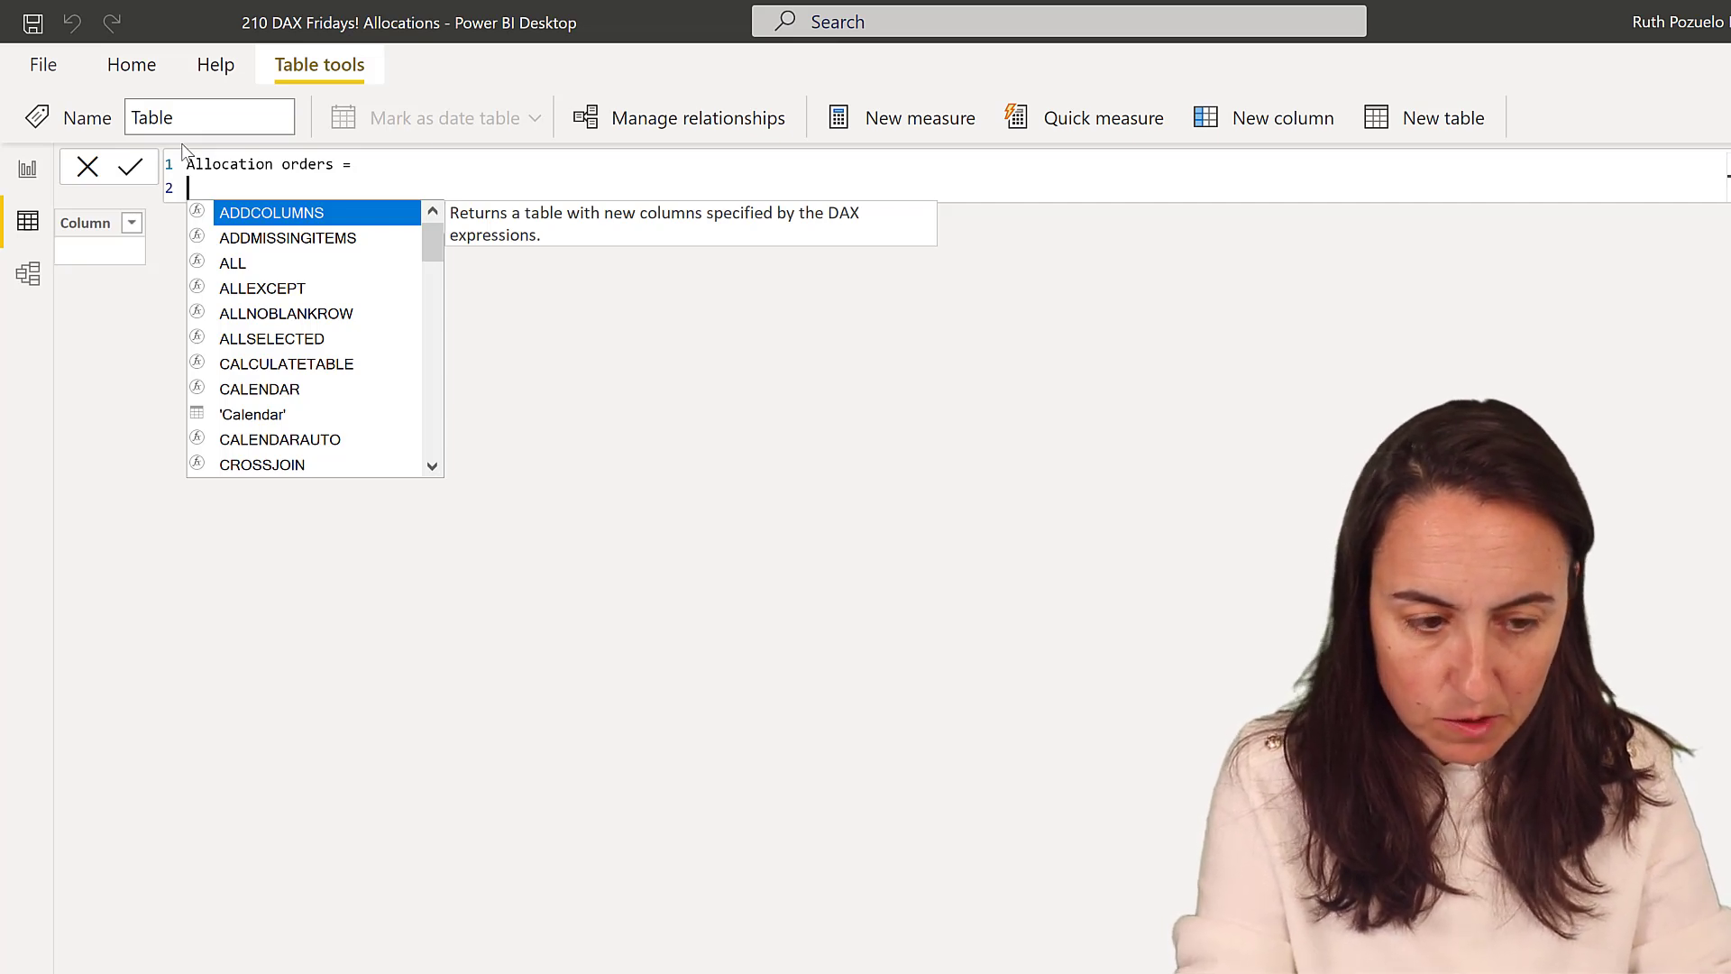
key("Escape")
scroll(183, 151, "up", 3)
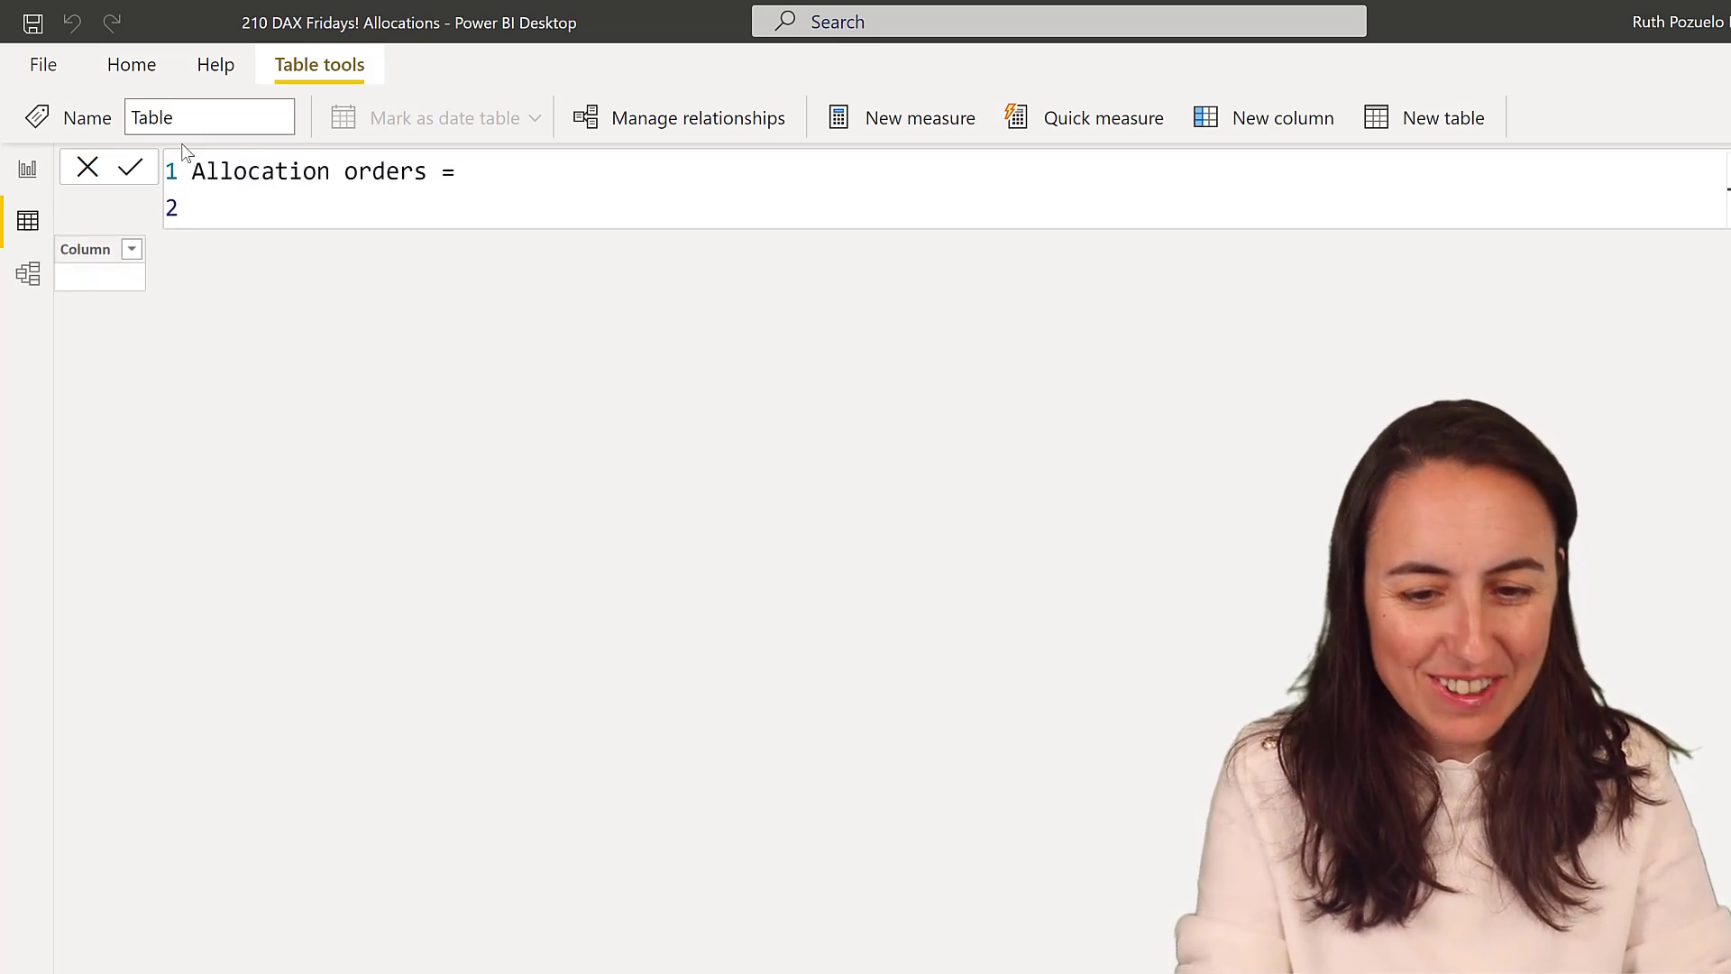
scroll(183, 151, "up", 1)
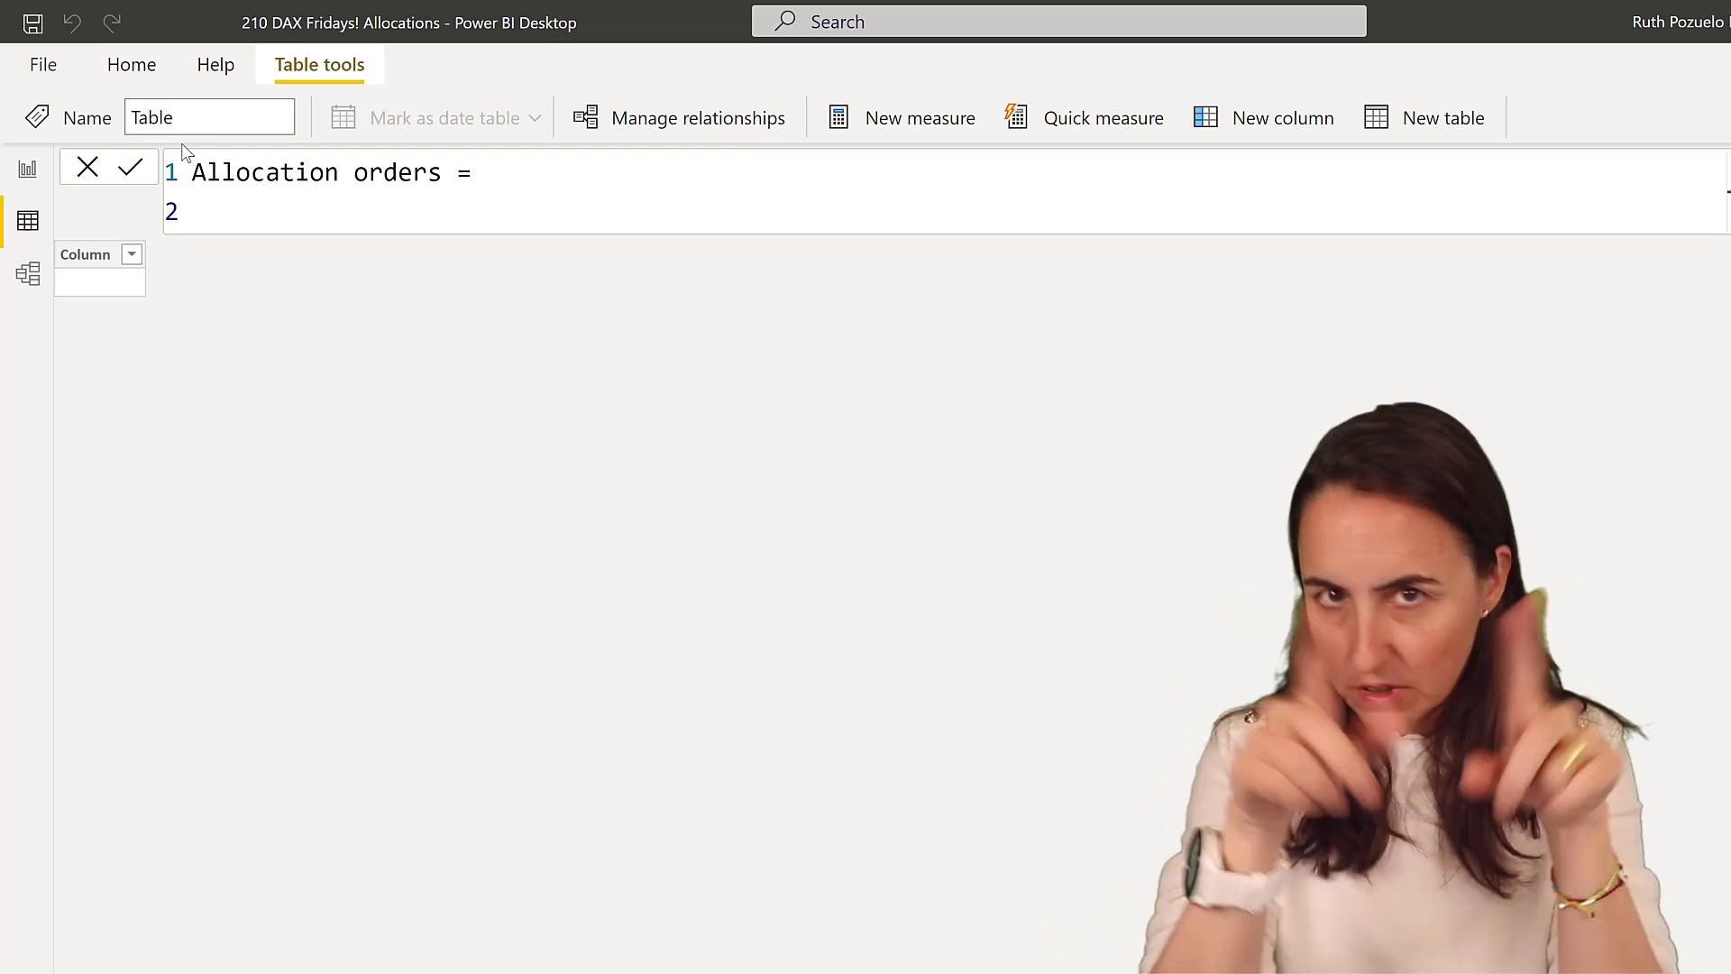
Begin a GENERATE expression with OrdersDAX as its first table argument.
type("GENERATE(")
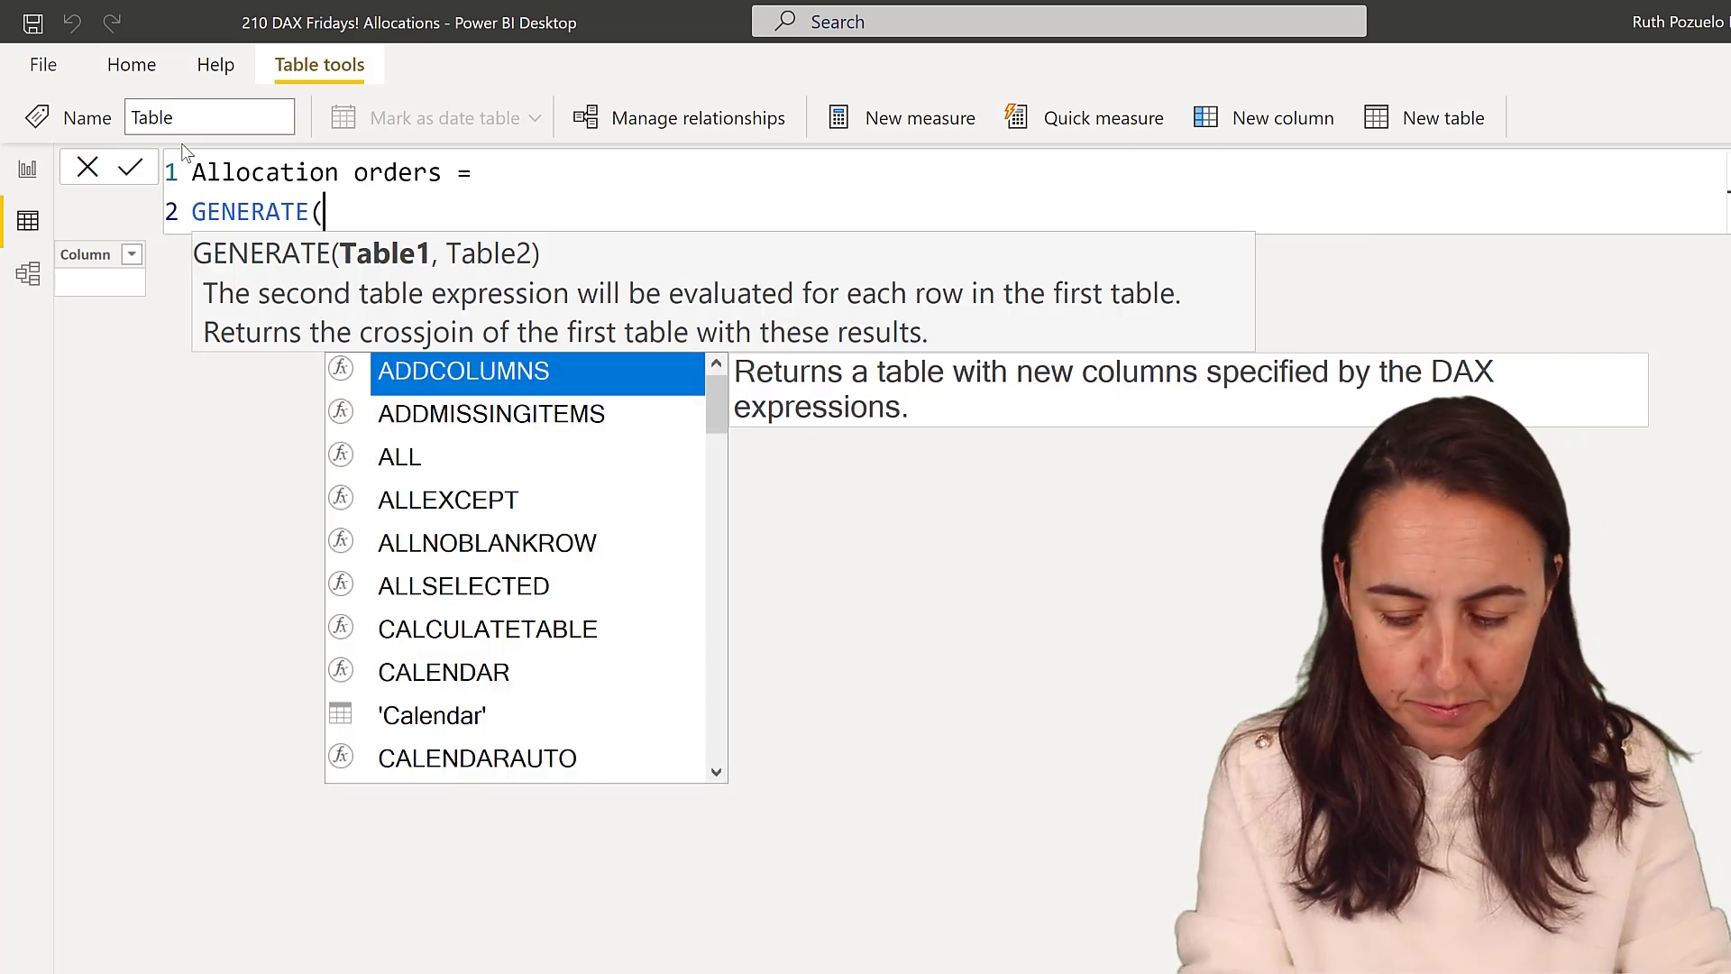
key("shift+Return")
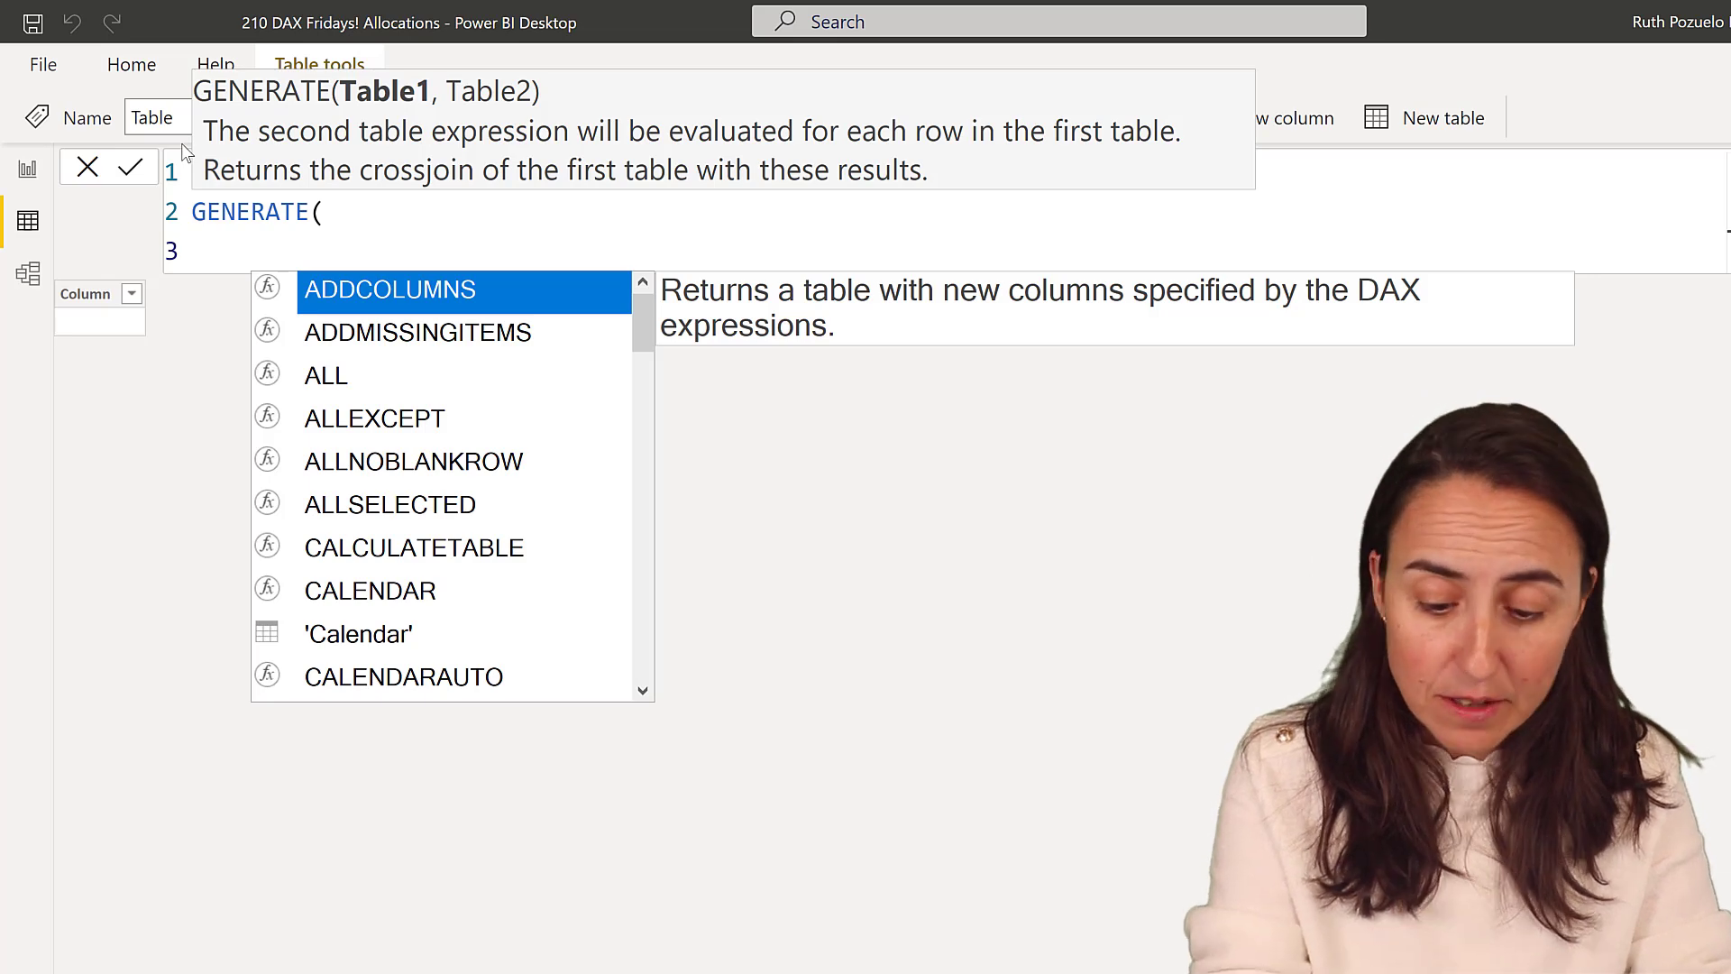
type("ordersda")
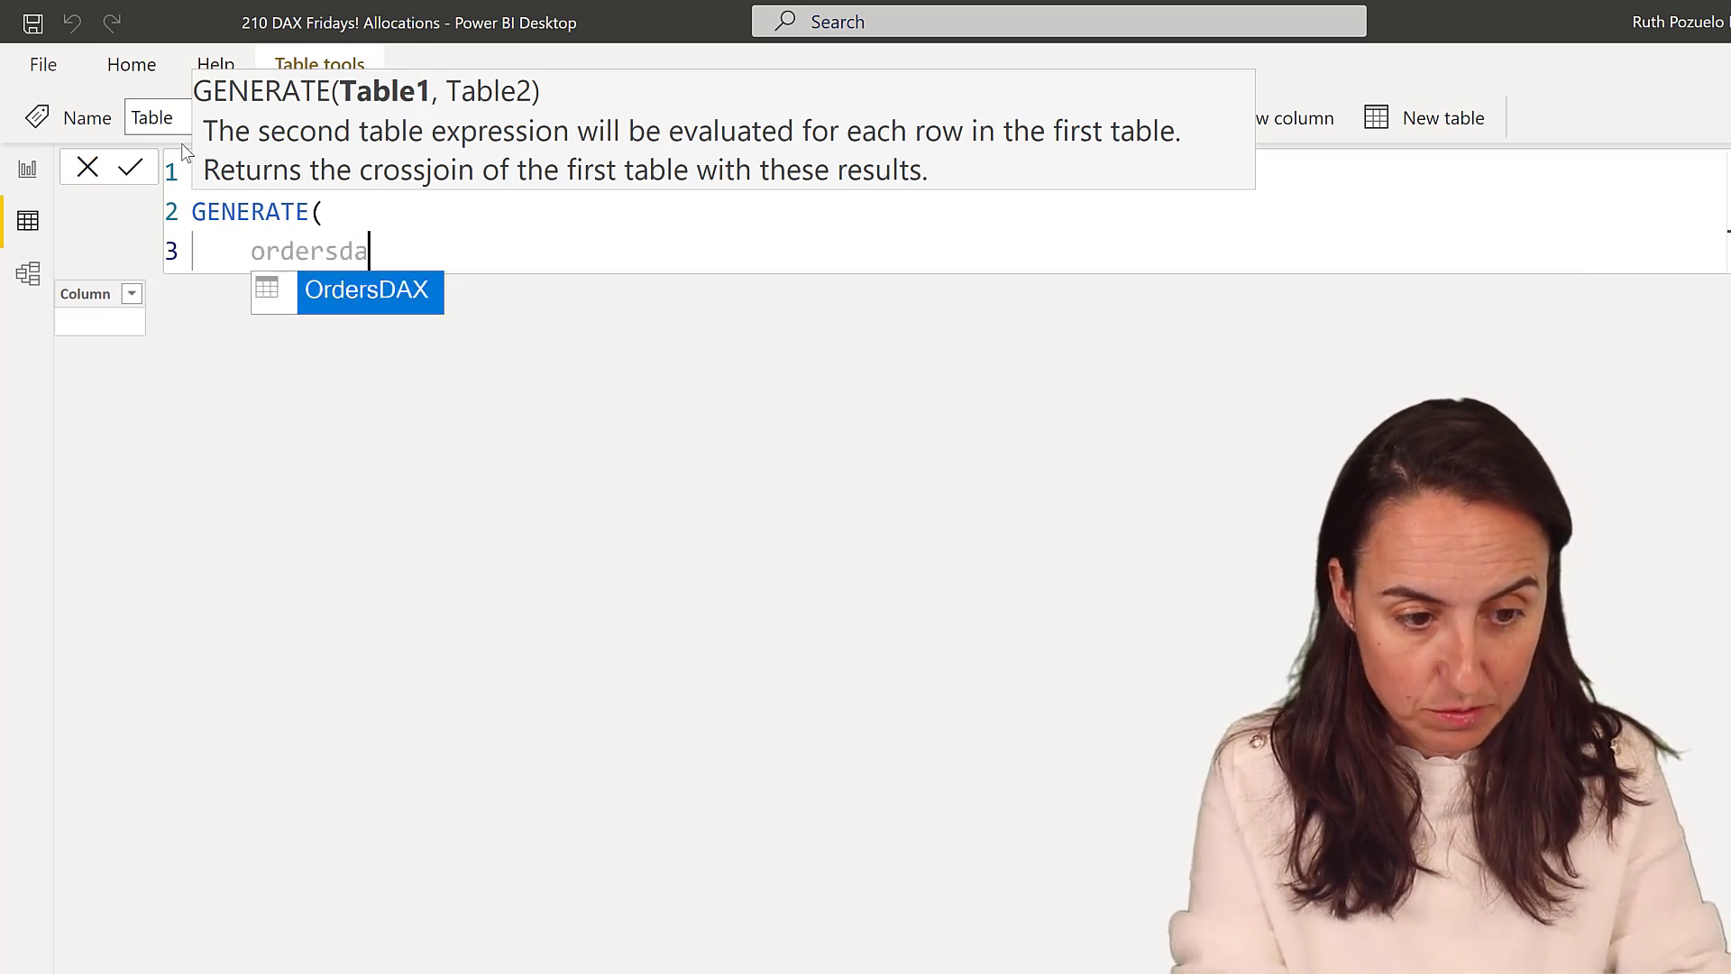
key("Tab")
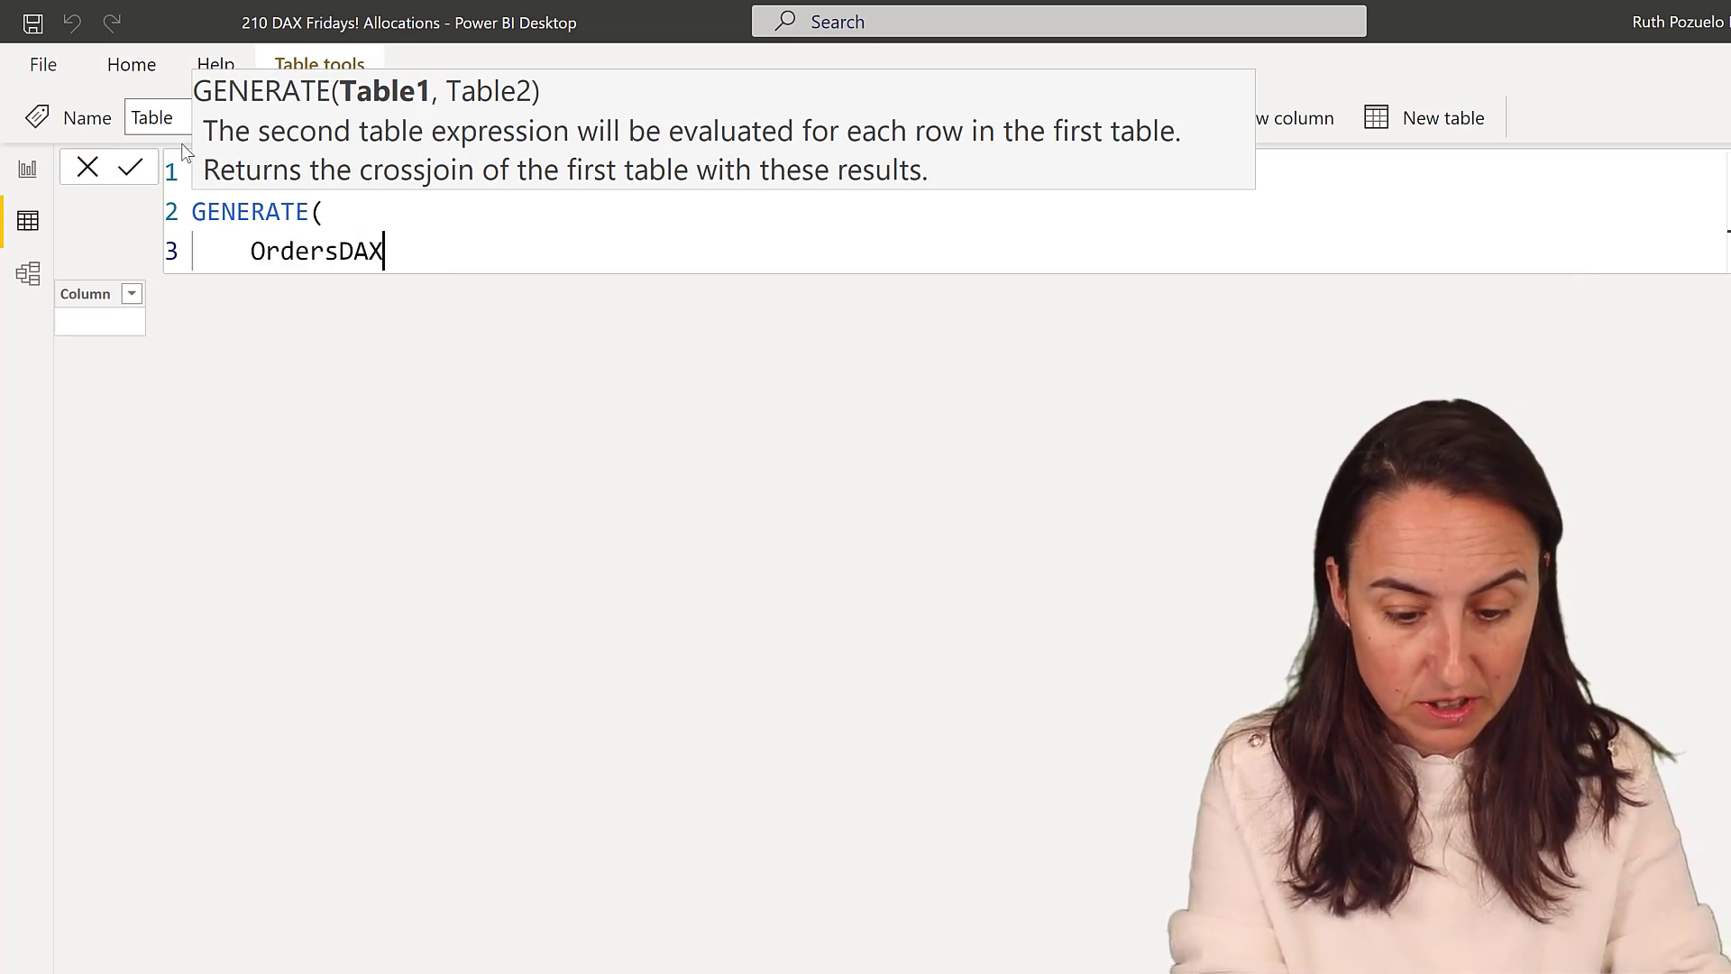
type(",")
key("BackSpace")
type(",")
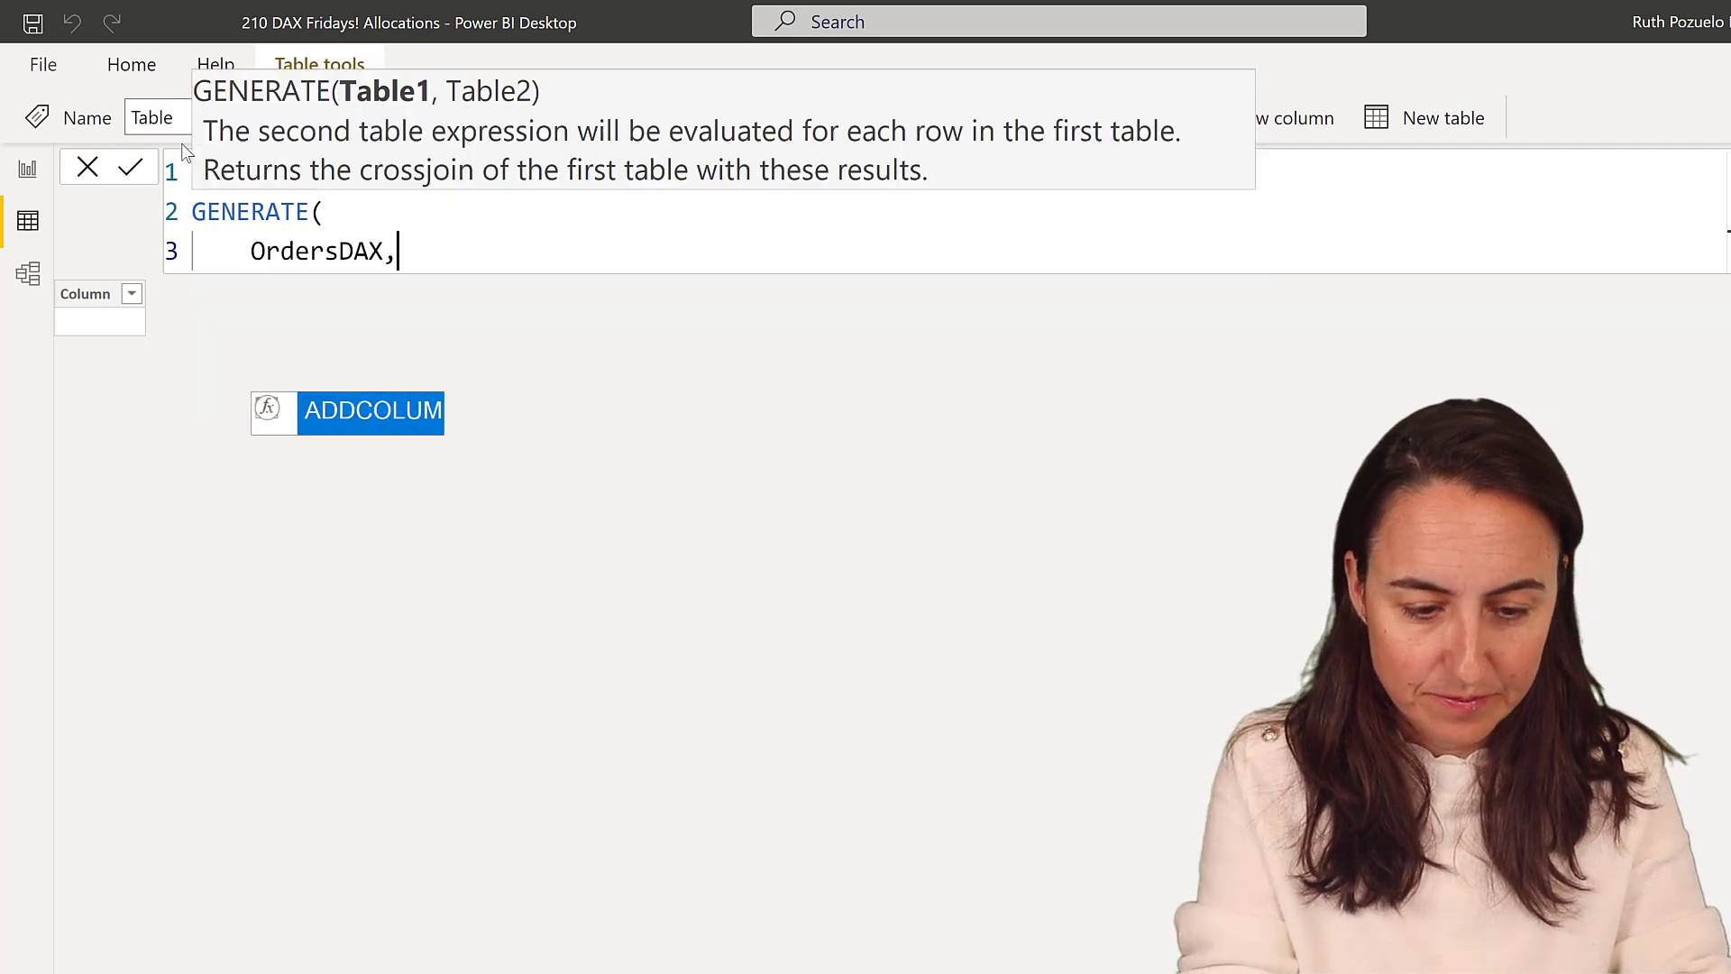
key("shift+Return")
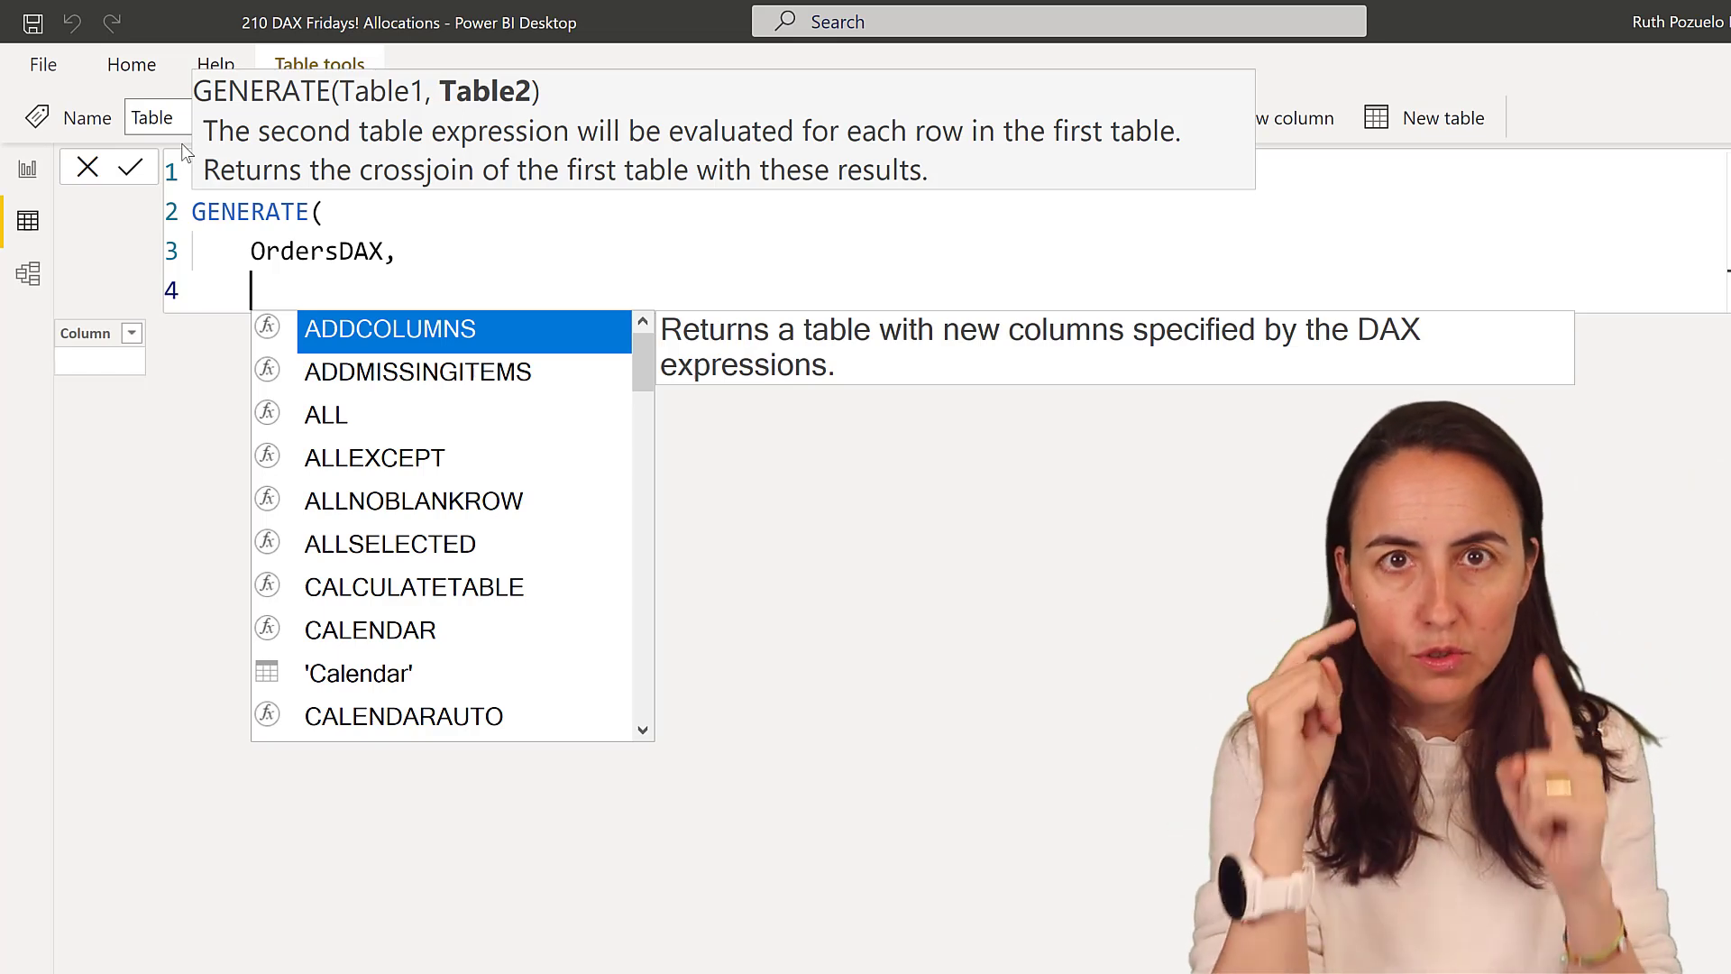
Add DATESBETWEEN as the second GENERATE argument, using 'Calendar'[Date] as its dates column.
type("date")
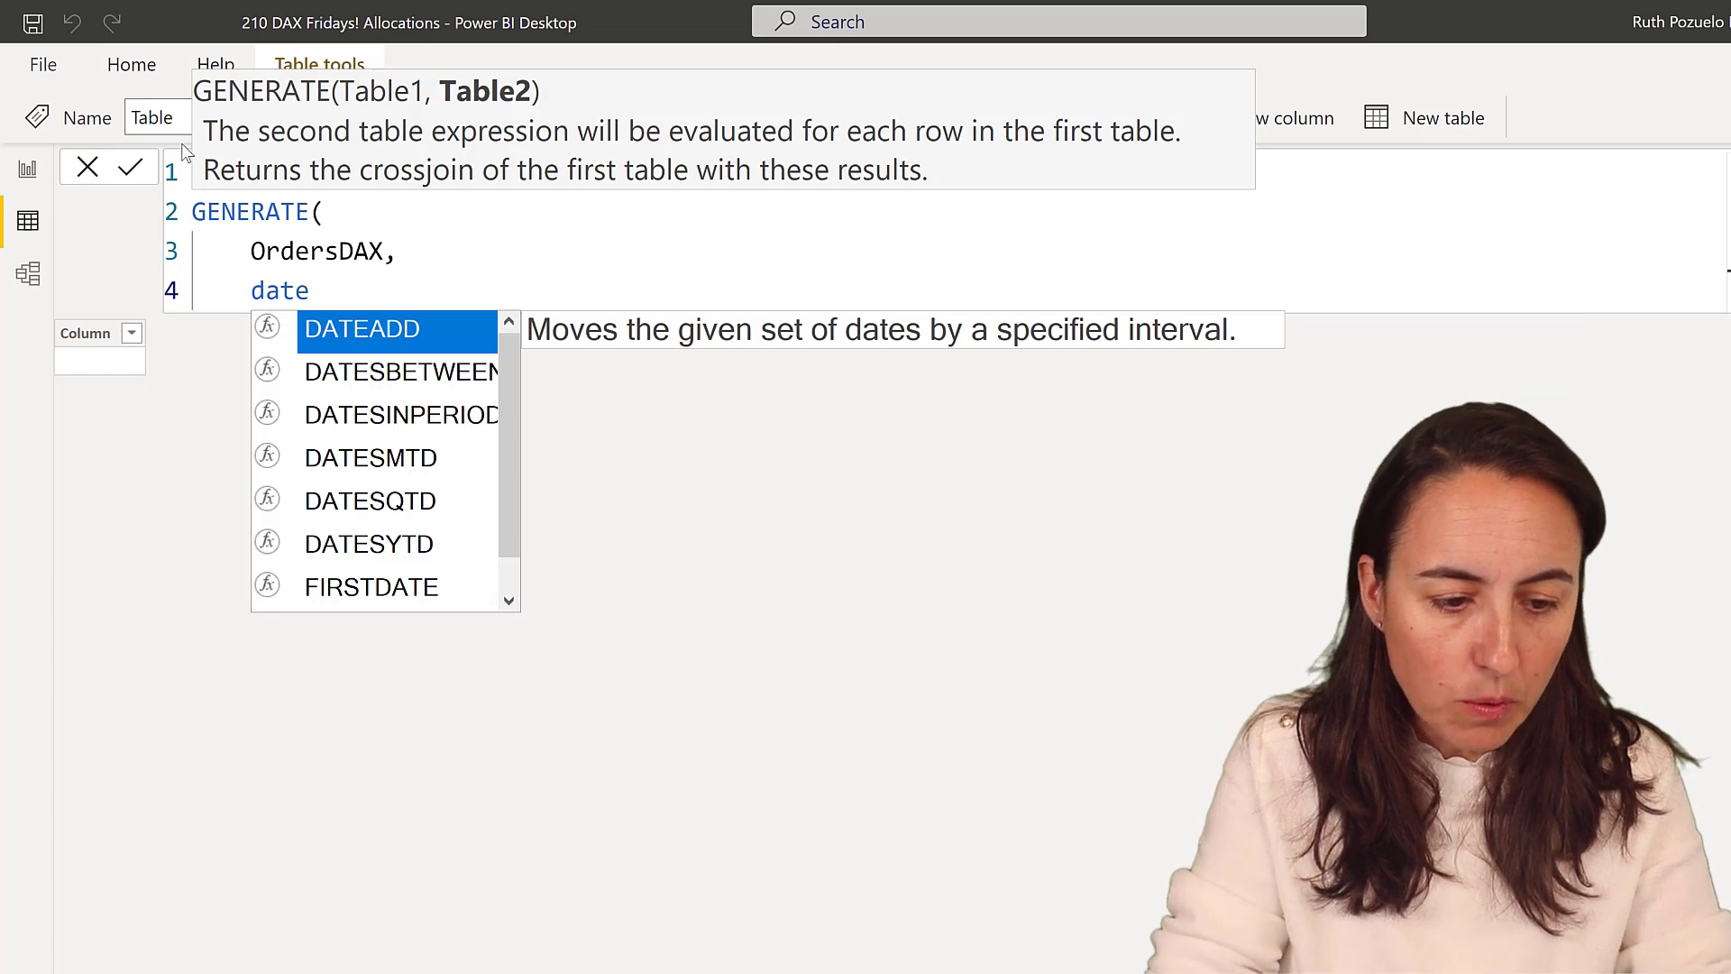
key("Down")
key("Tab")
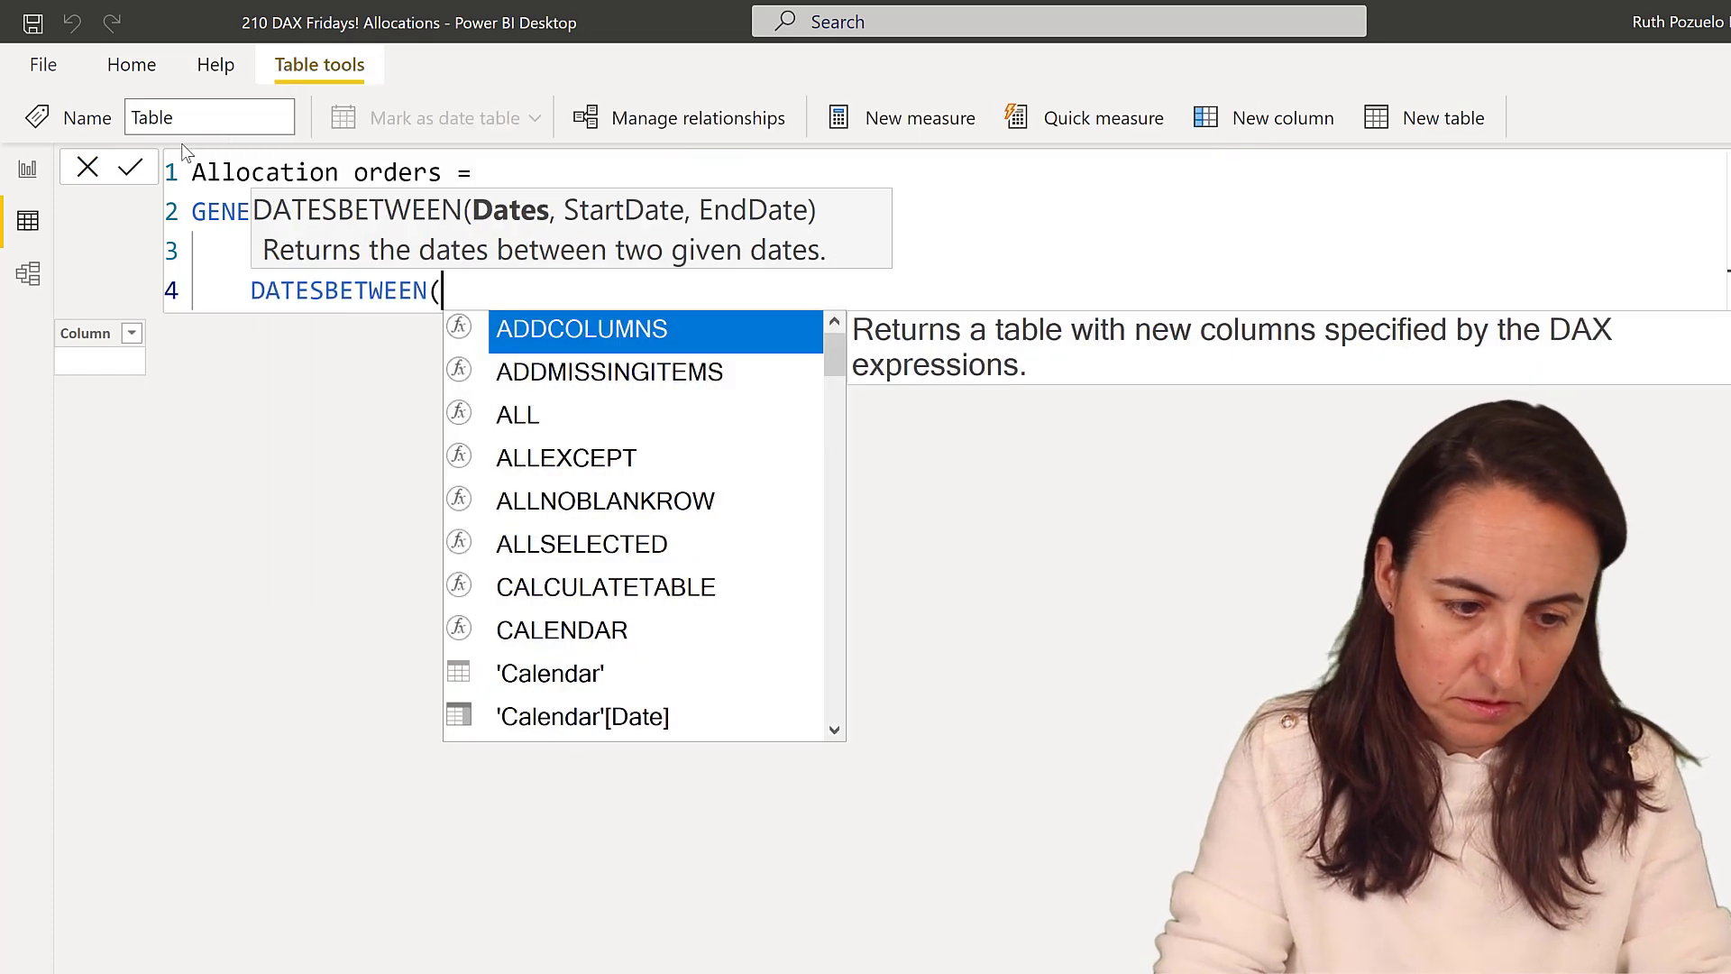
key("Return")
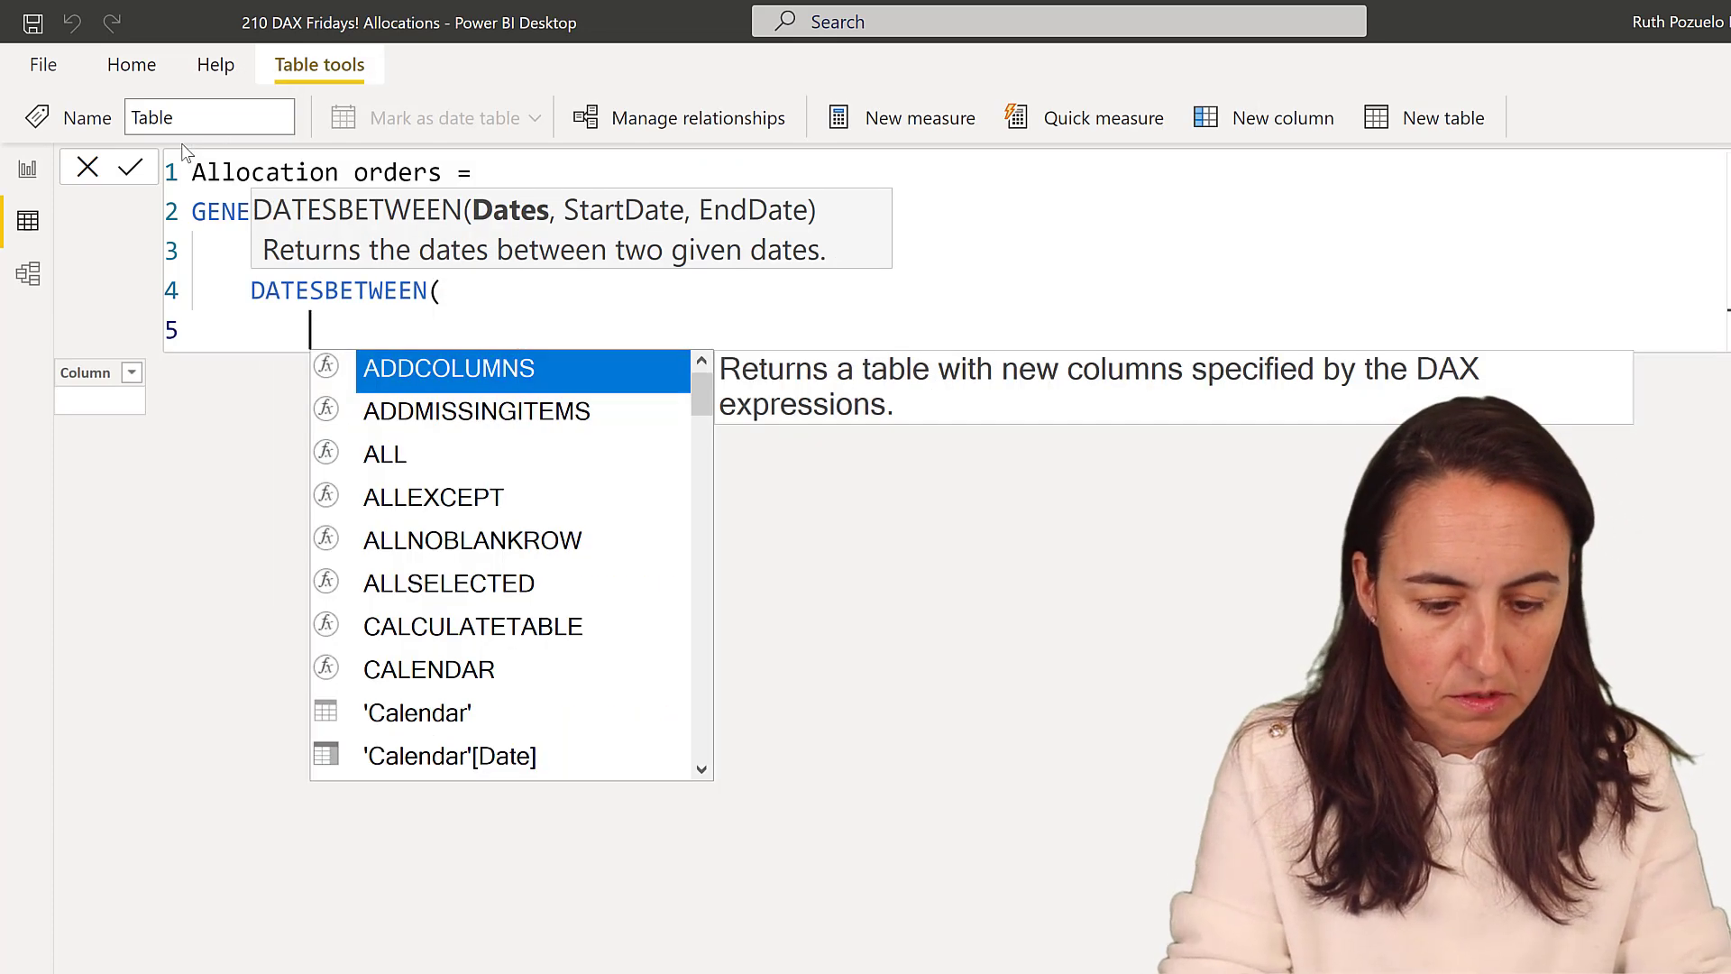
type("order")
key("Down")
key("Down")
key("Down")
key("Down")
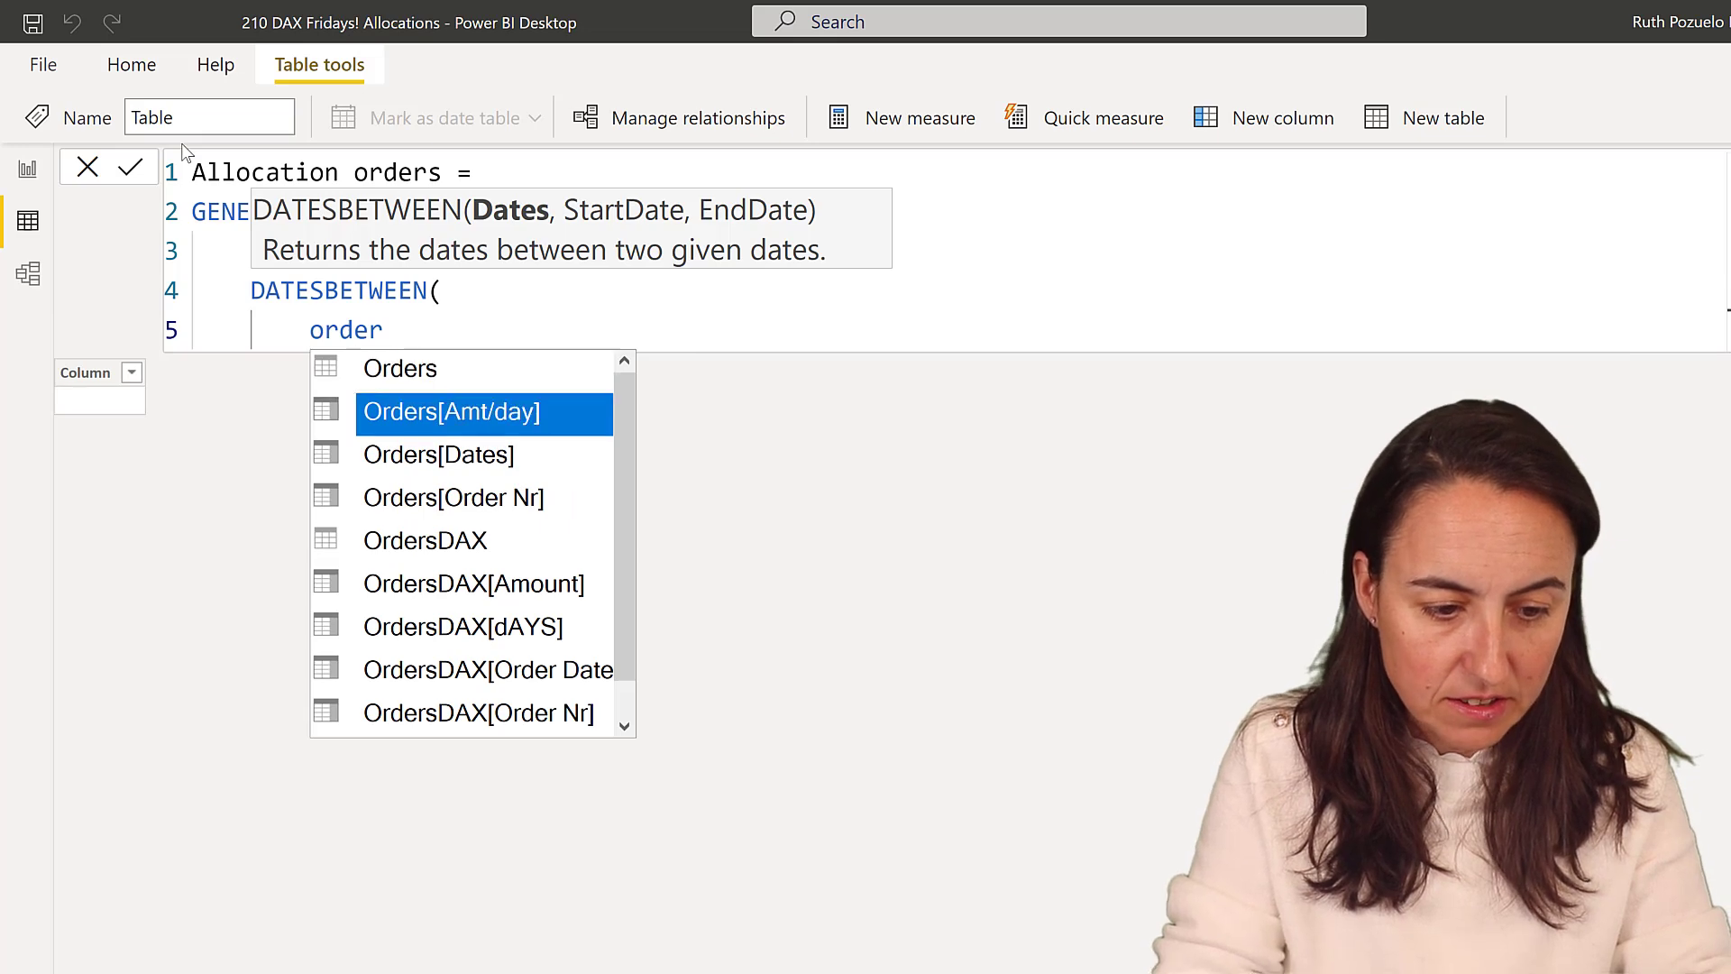
key("Tab")
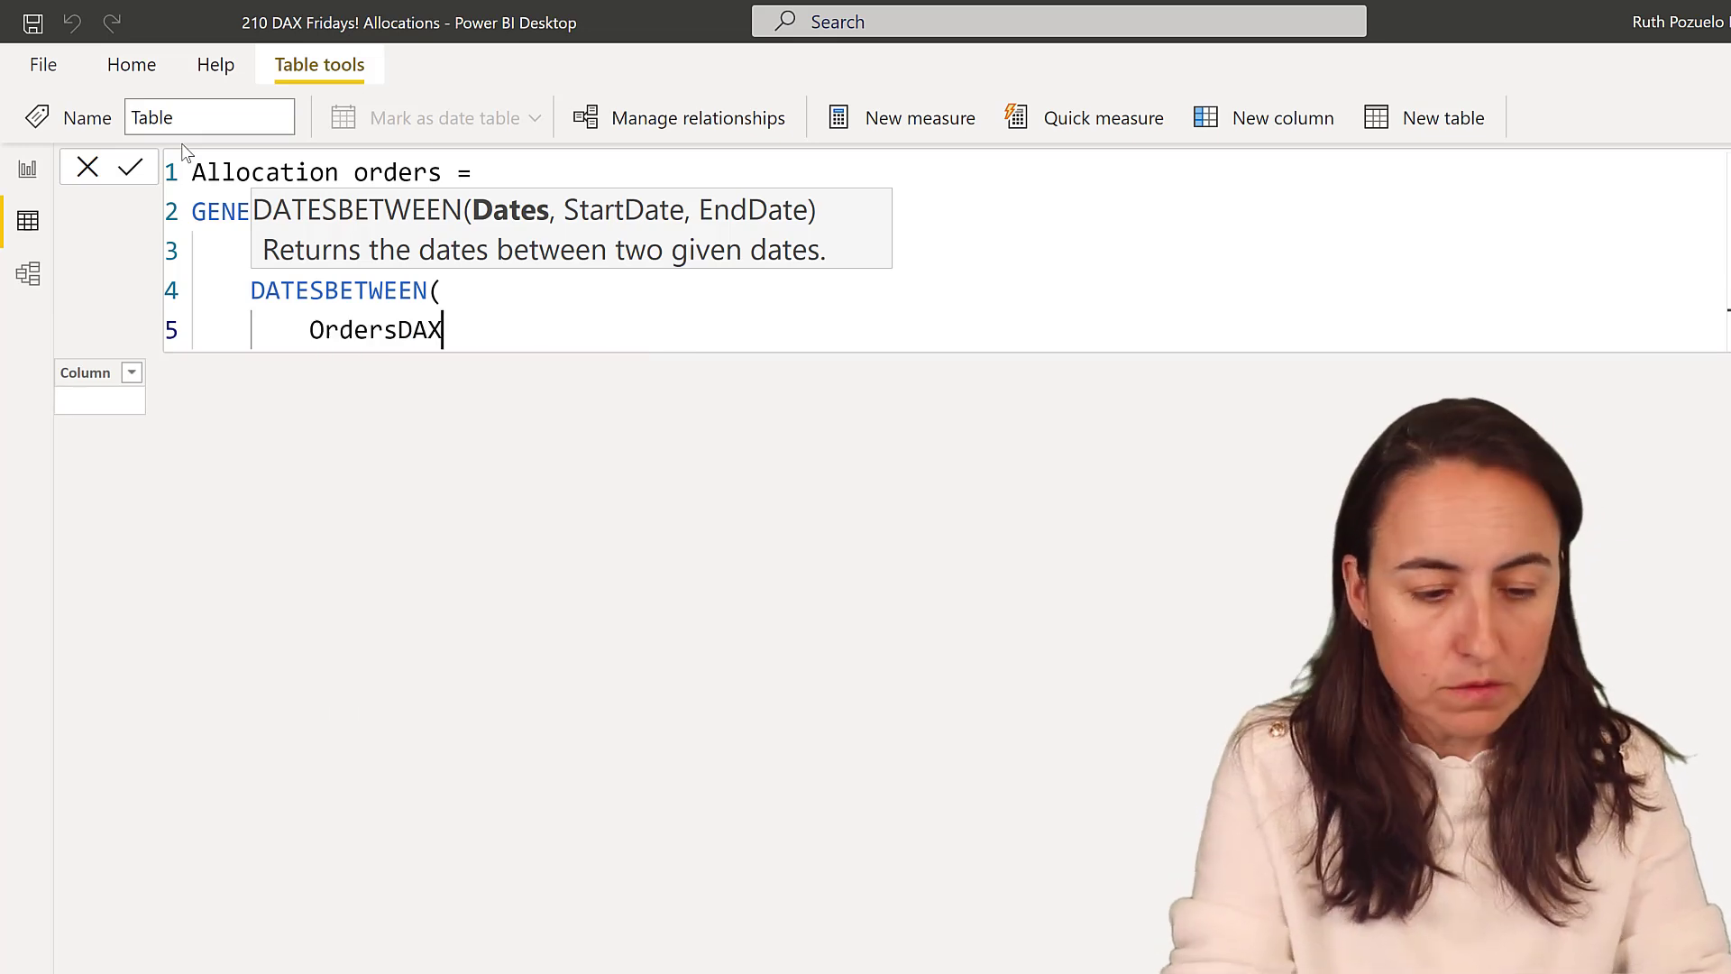
key("BackSpace")
key("BackSpace")
key("BackSpace")
key("BackSpace")
key("BackSpace")
key("BackSpace")
key("BackSpace")
key("BackSpace")
key("BackSpace")
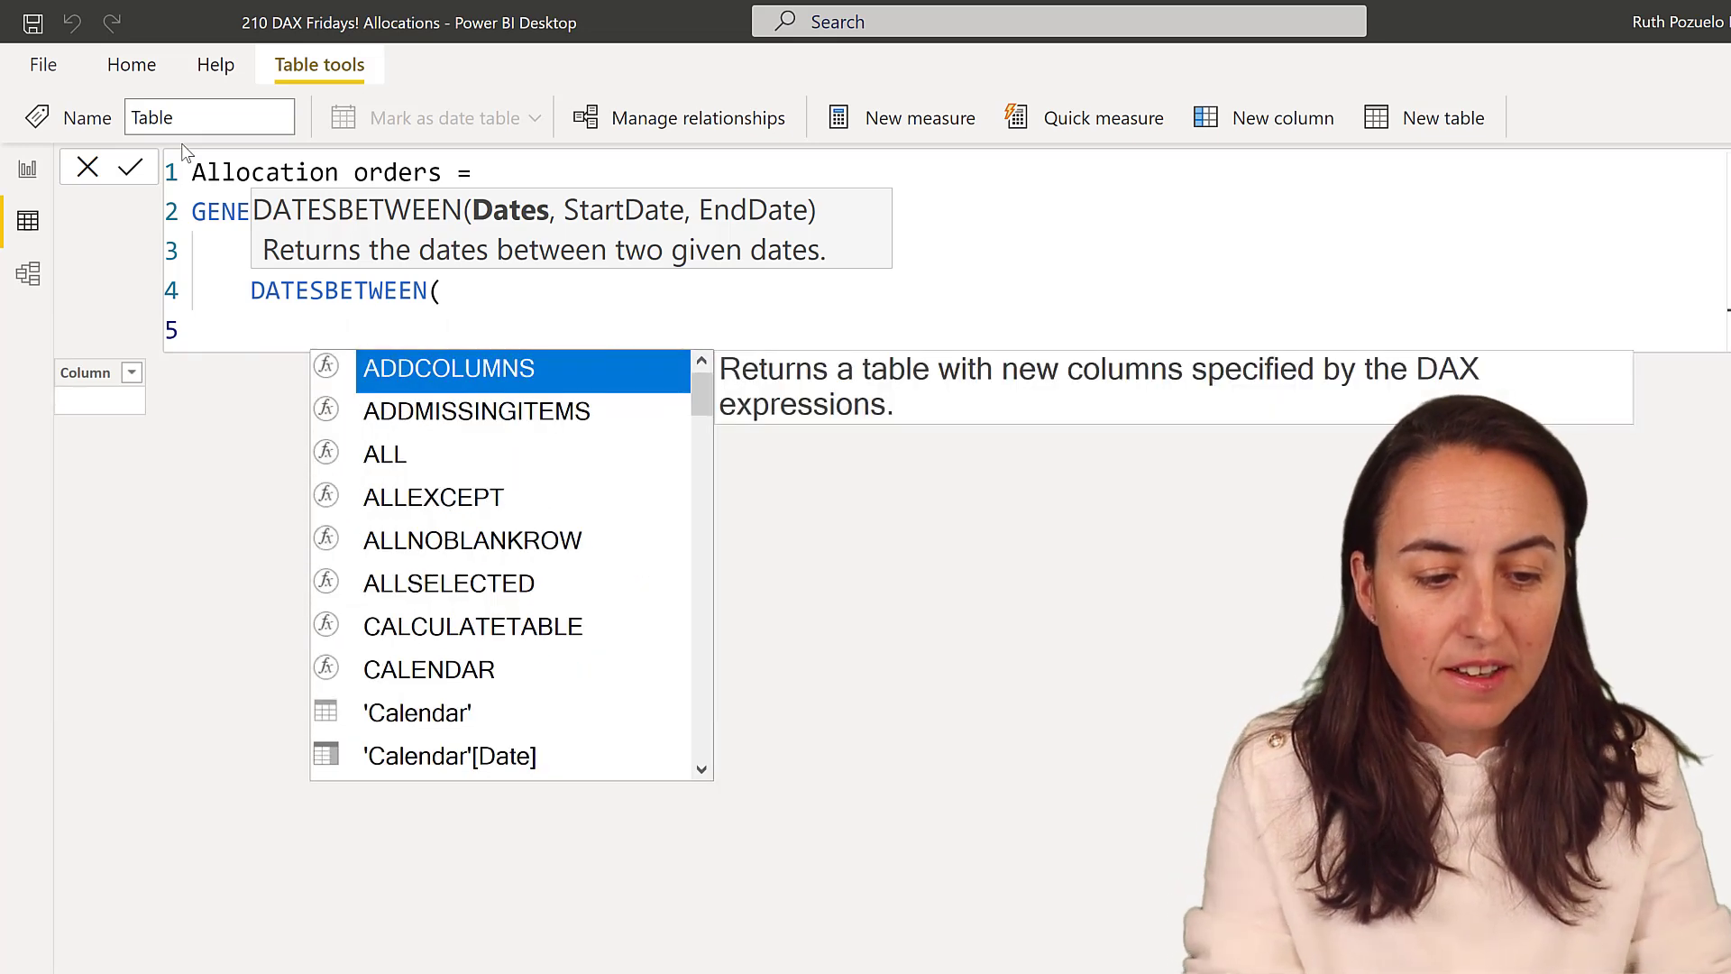
type("cal")
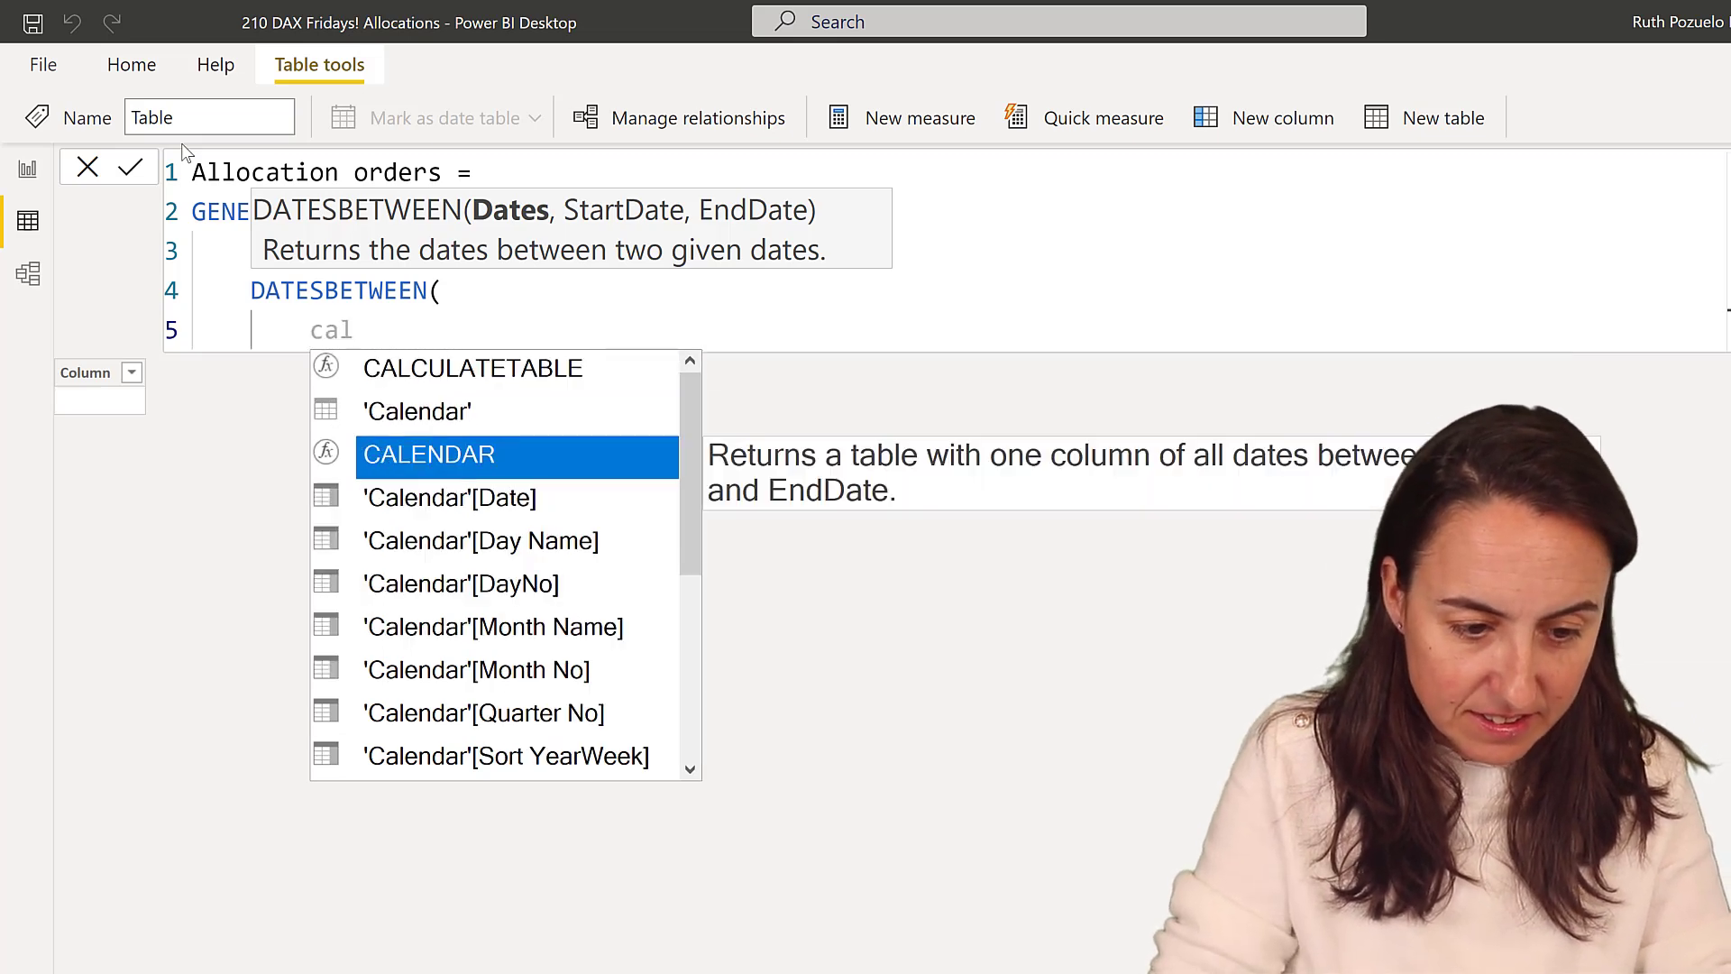
key("Down")
key("Tab")
Use OrdersDAX[Order Date] and OrdersDAX[Ship Date] as DATESBETWEEN's start and end, then close it.
type(", order")
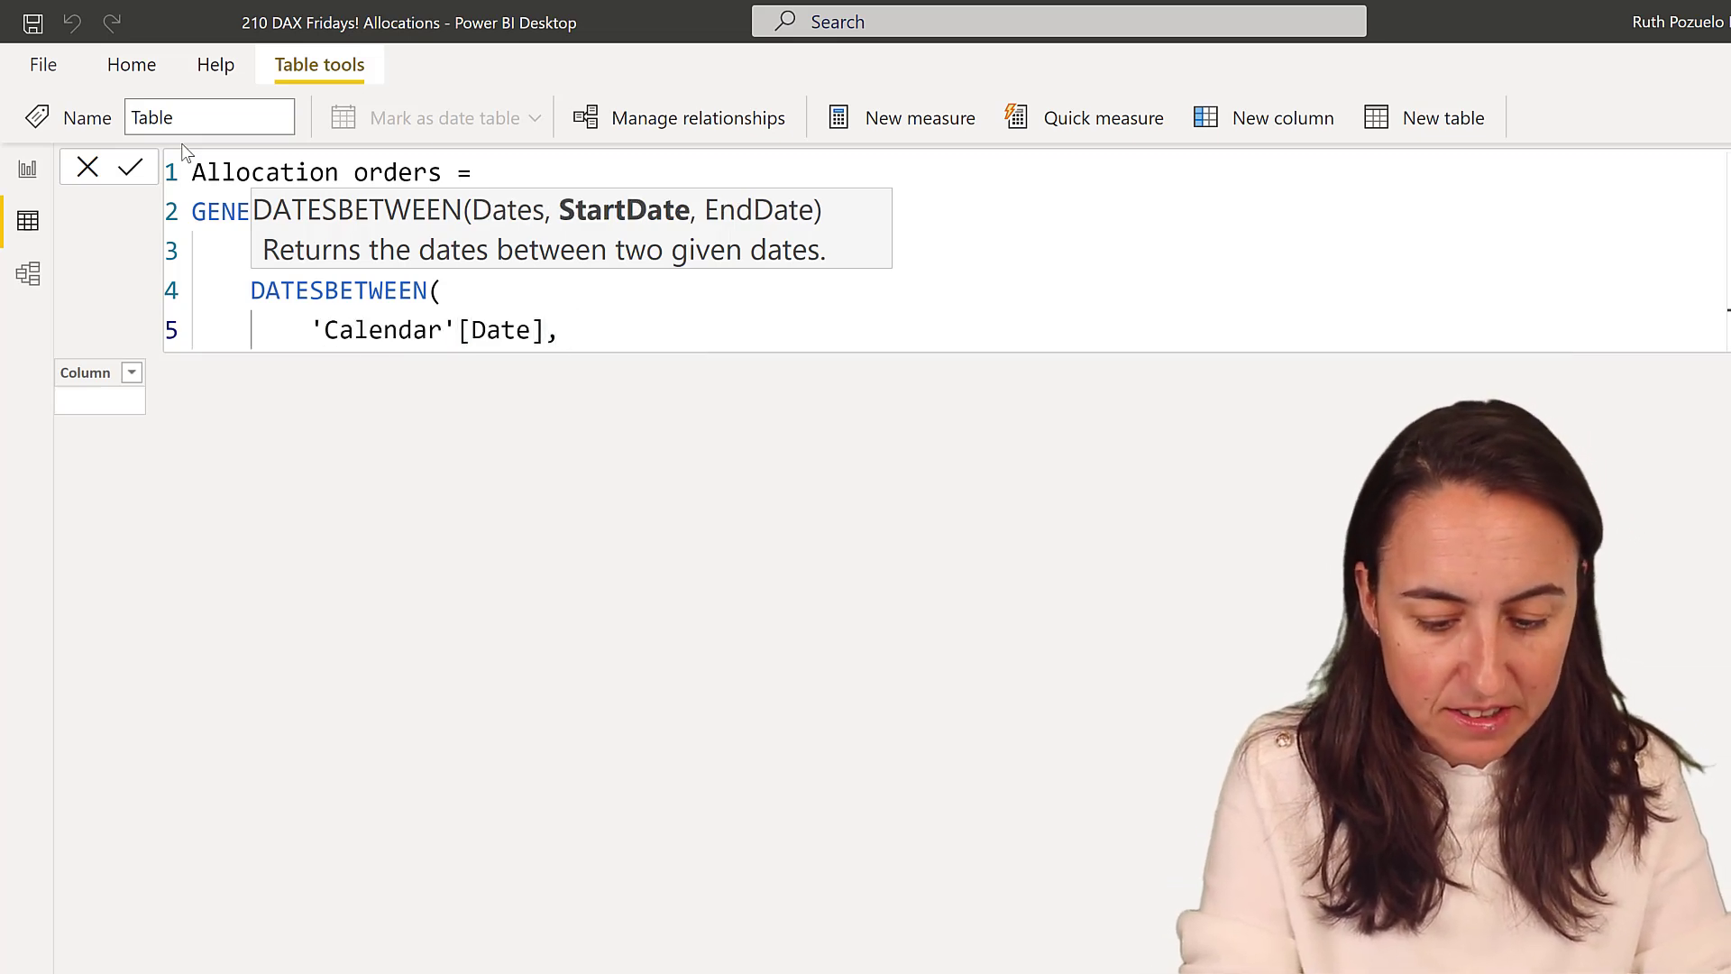
key("Down")
key("Down")
key("Down")
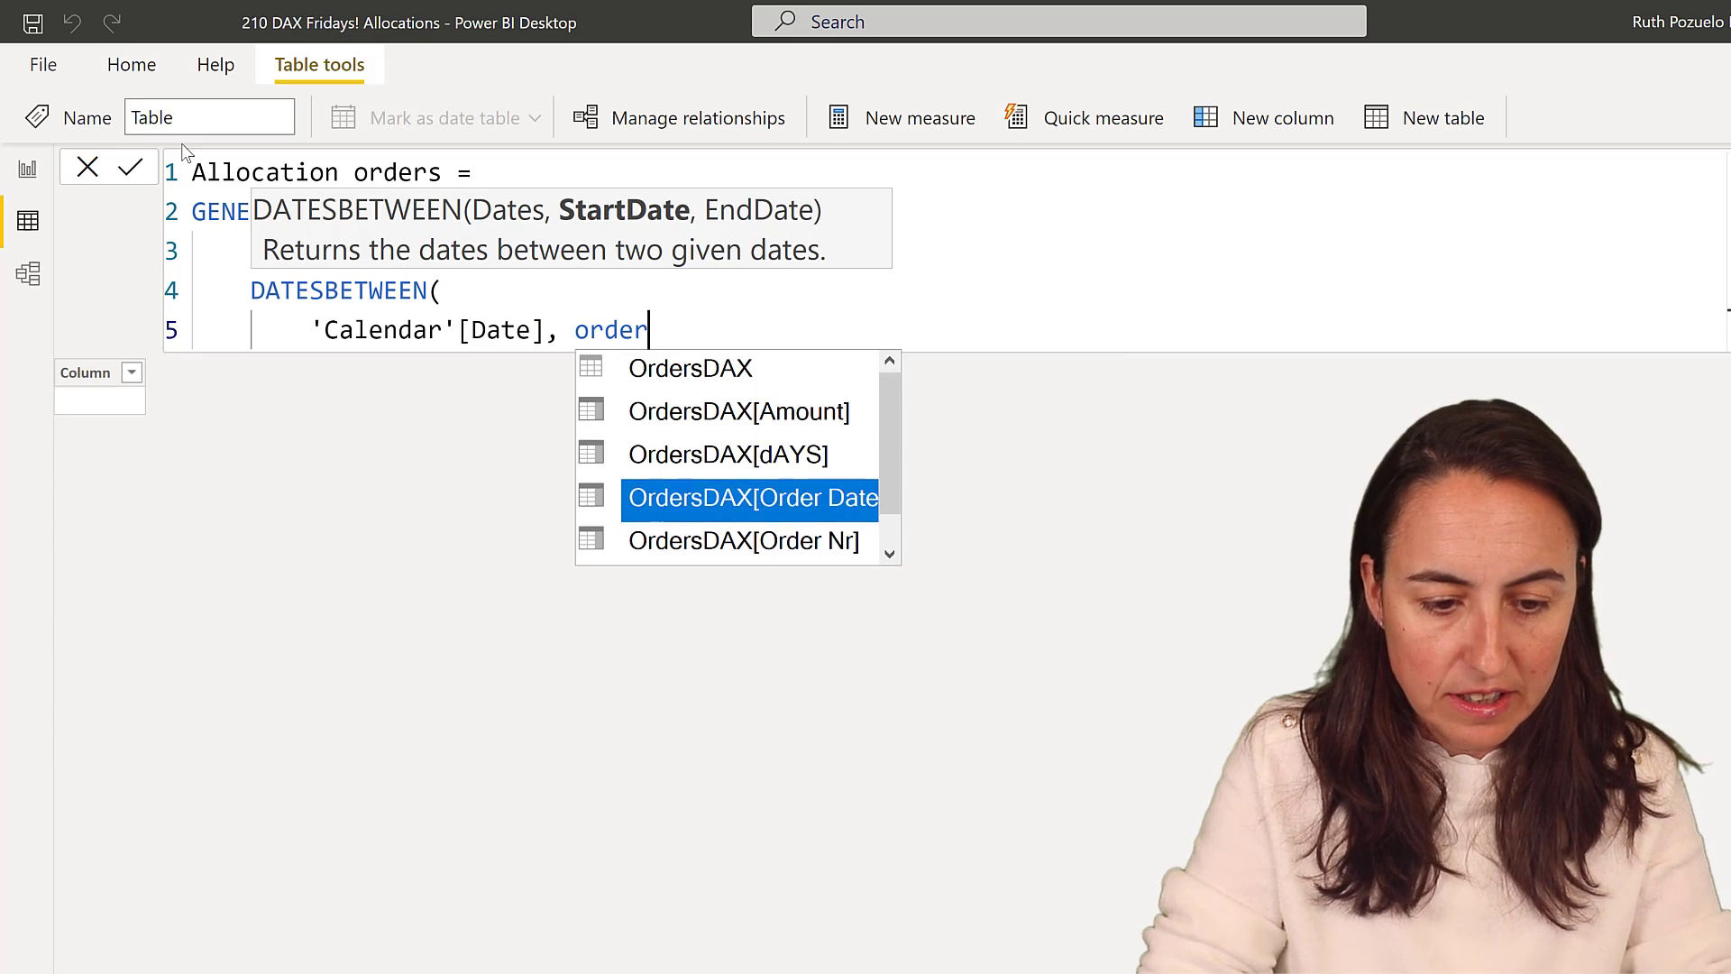
key("Tab")
type(", s")
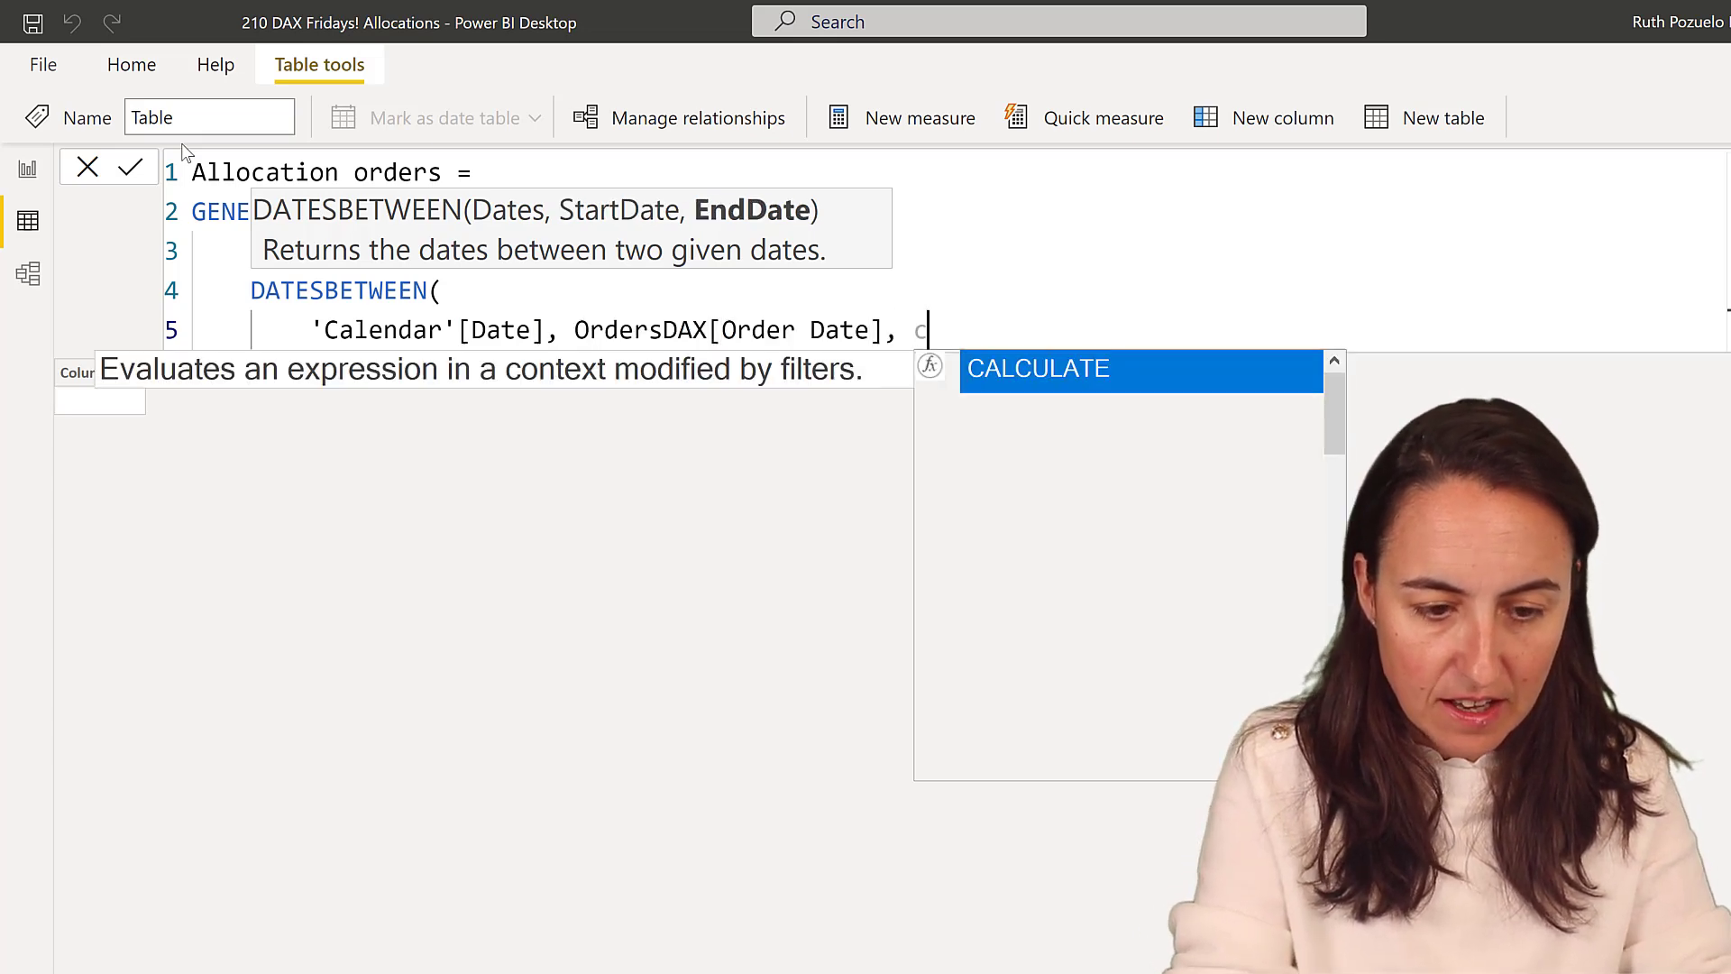
type("h")
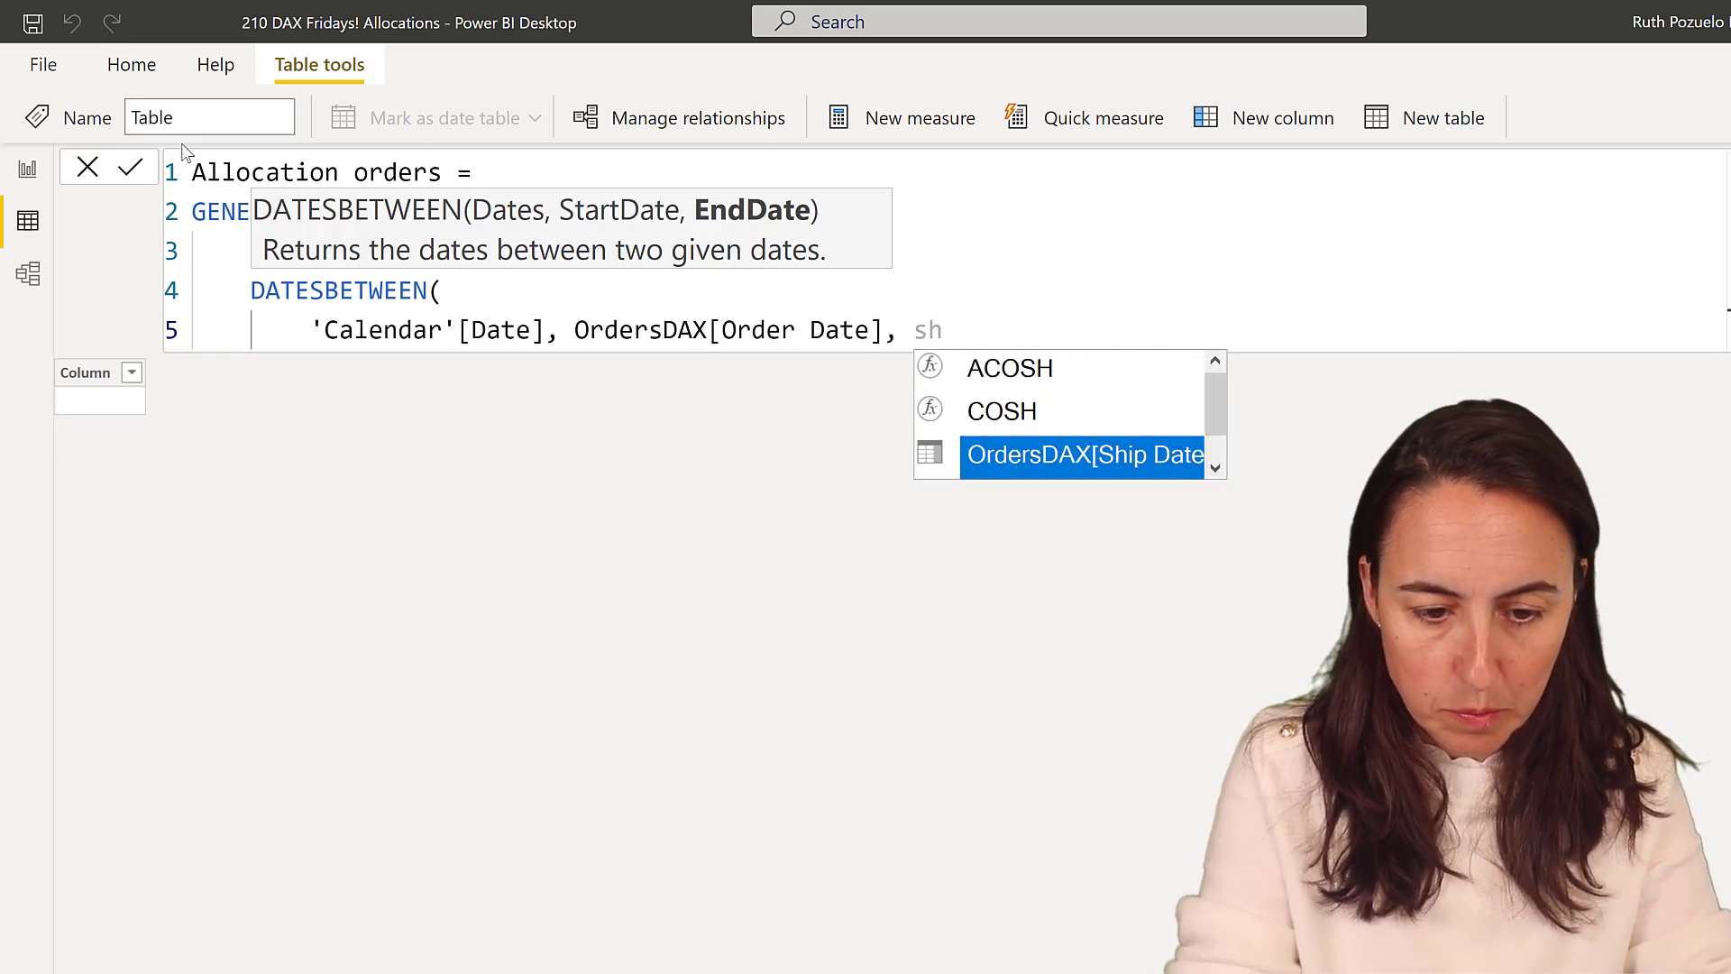
key("Tab")
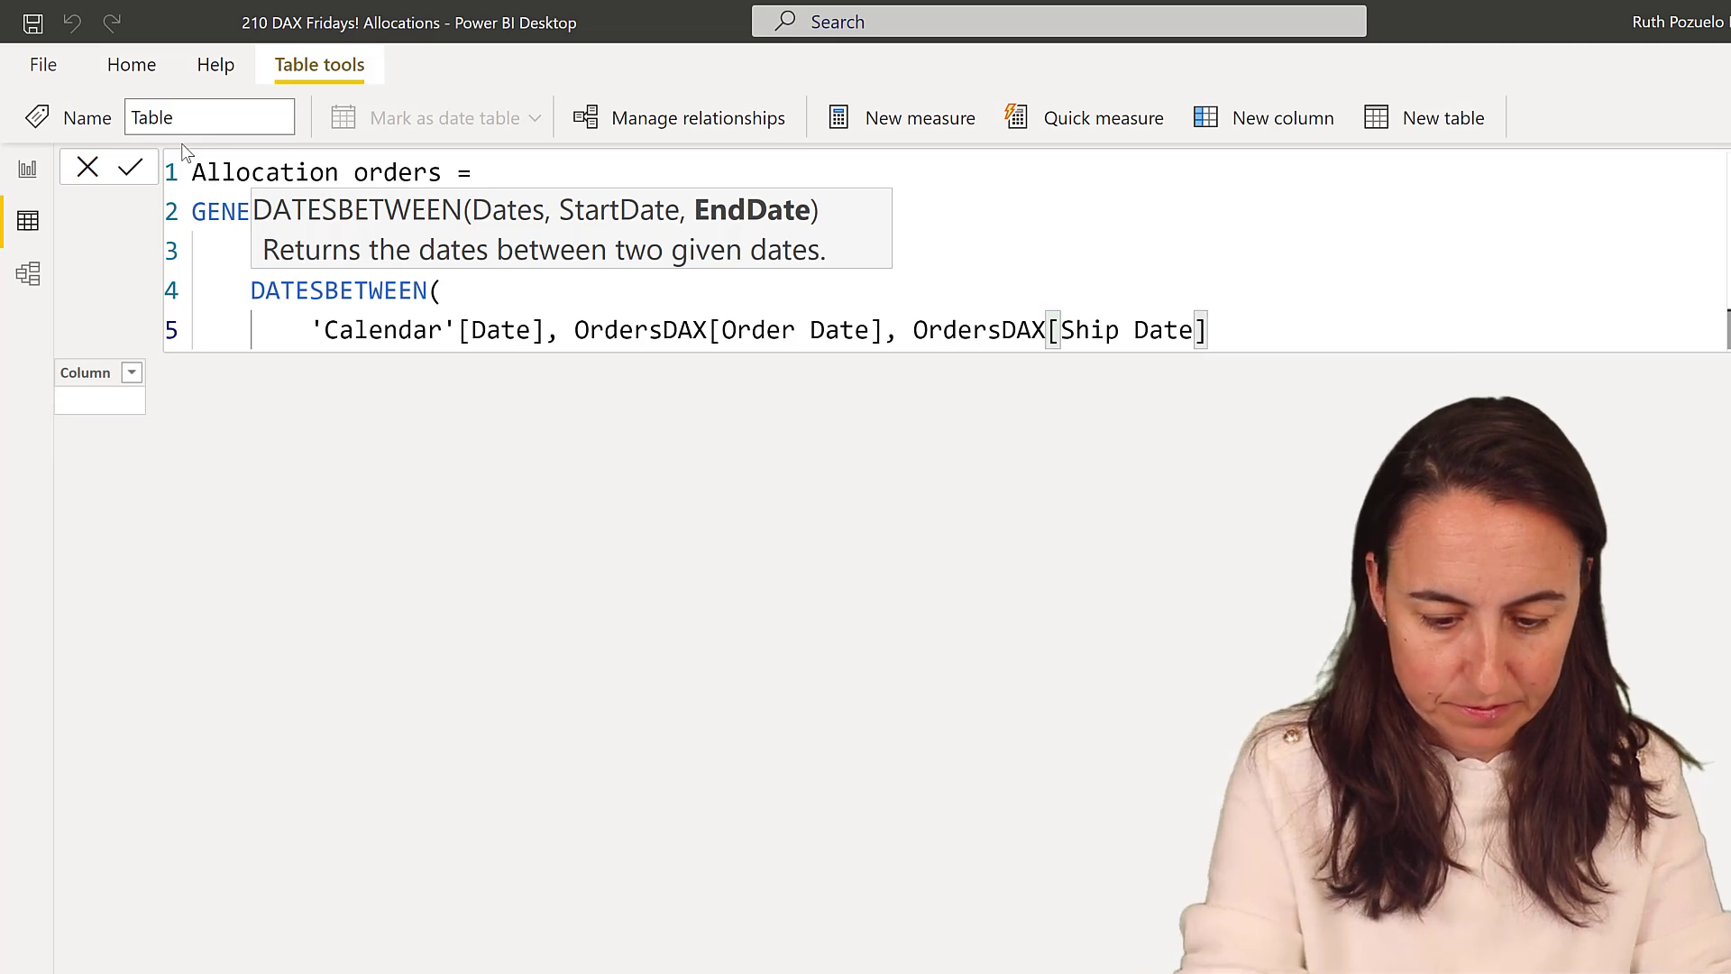
type("=")
key("BackSpace")
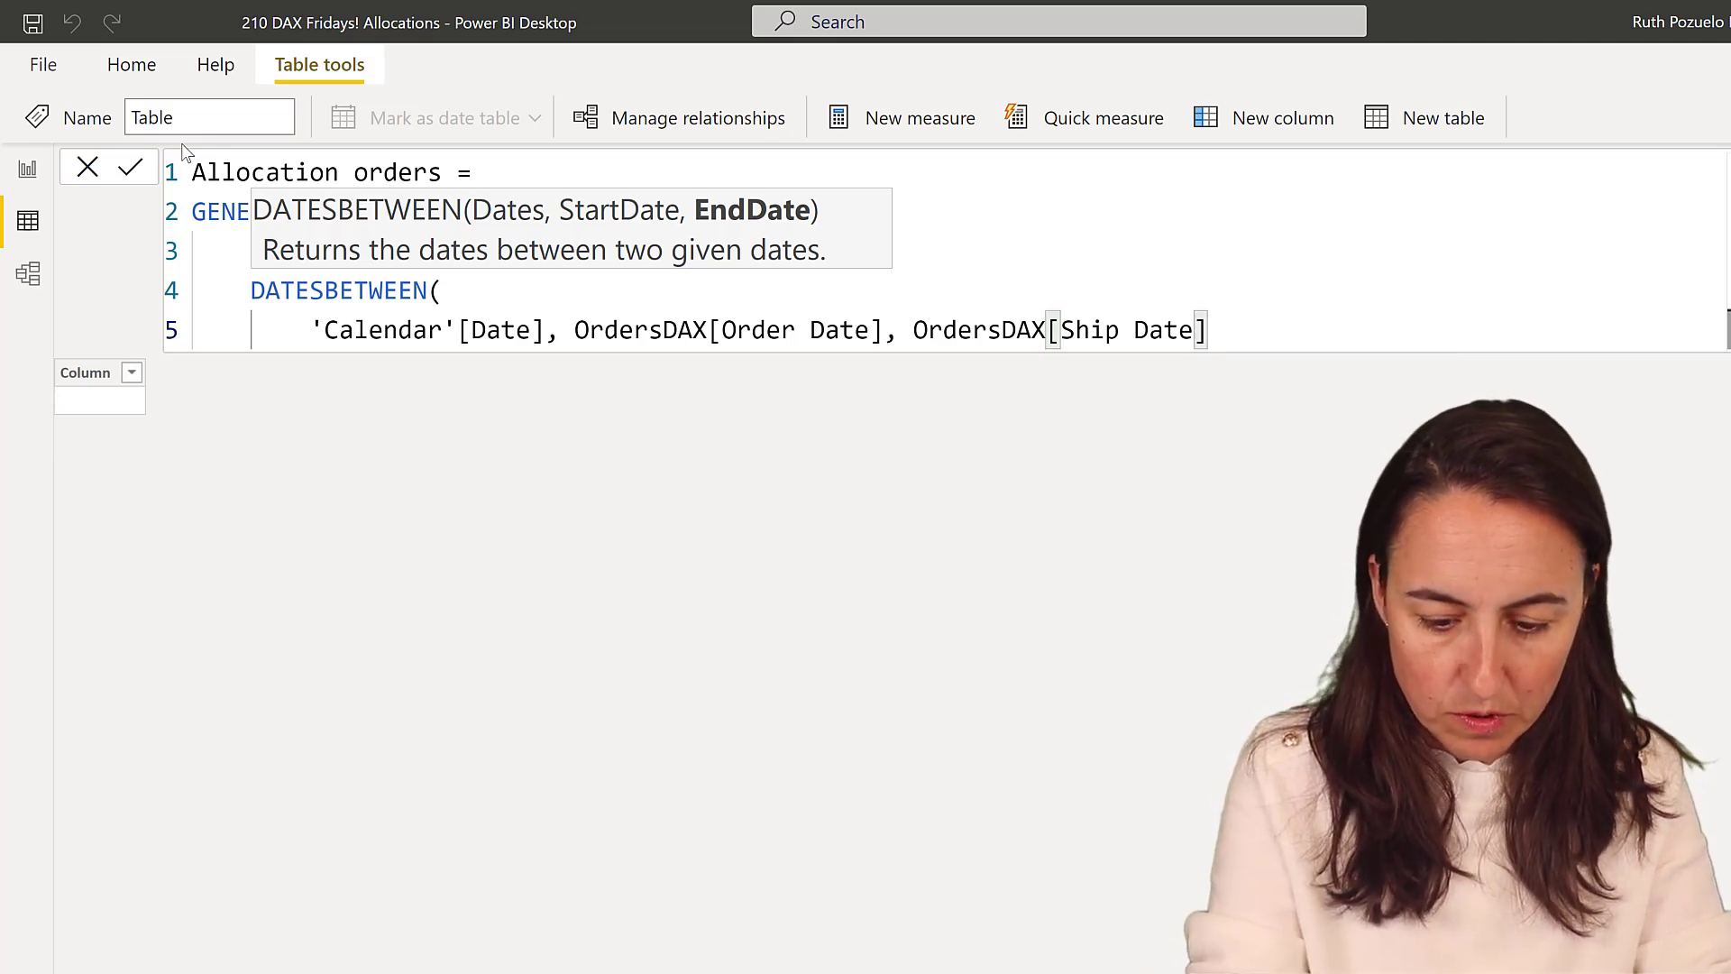
type(")")
key("Left")
key("Right")
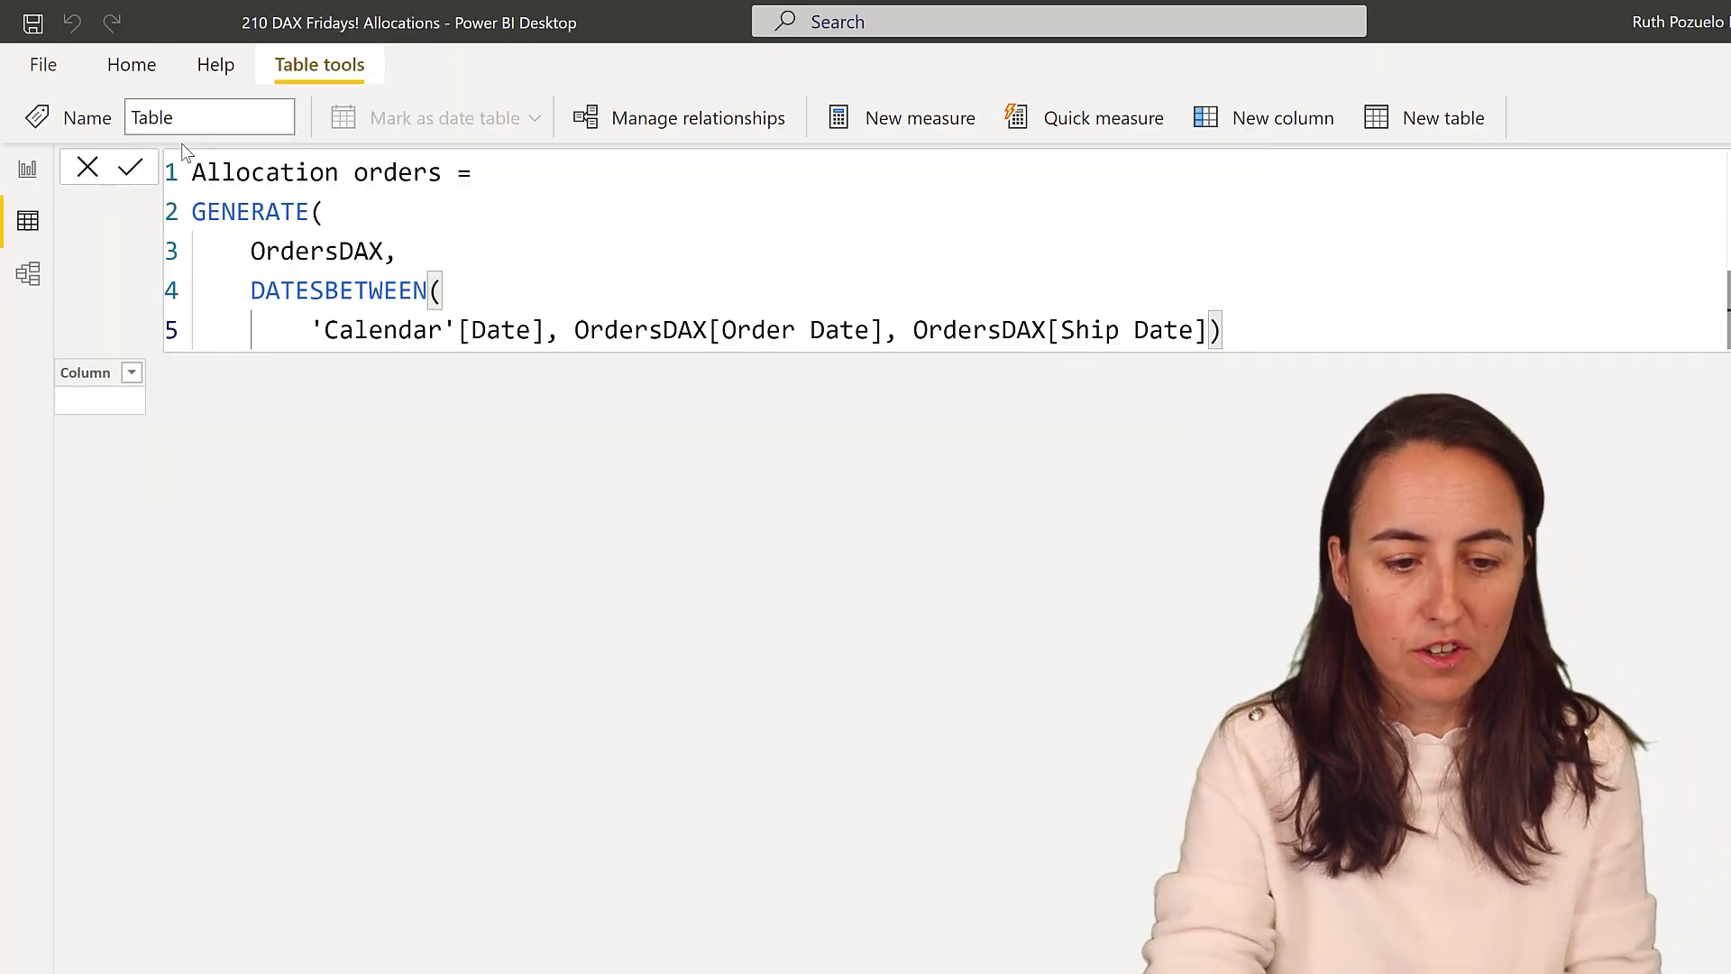
Close the GENERATE call and commit the formula to build the Allocation orders table.
type(")")
key("Return")
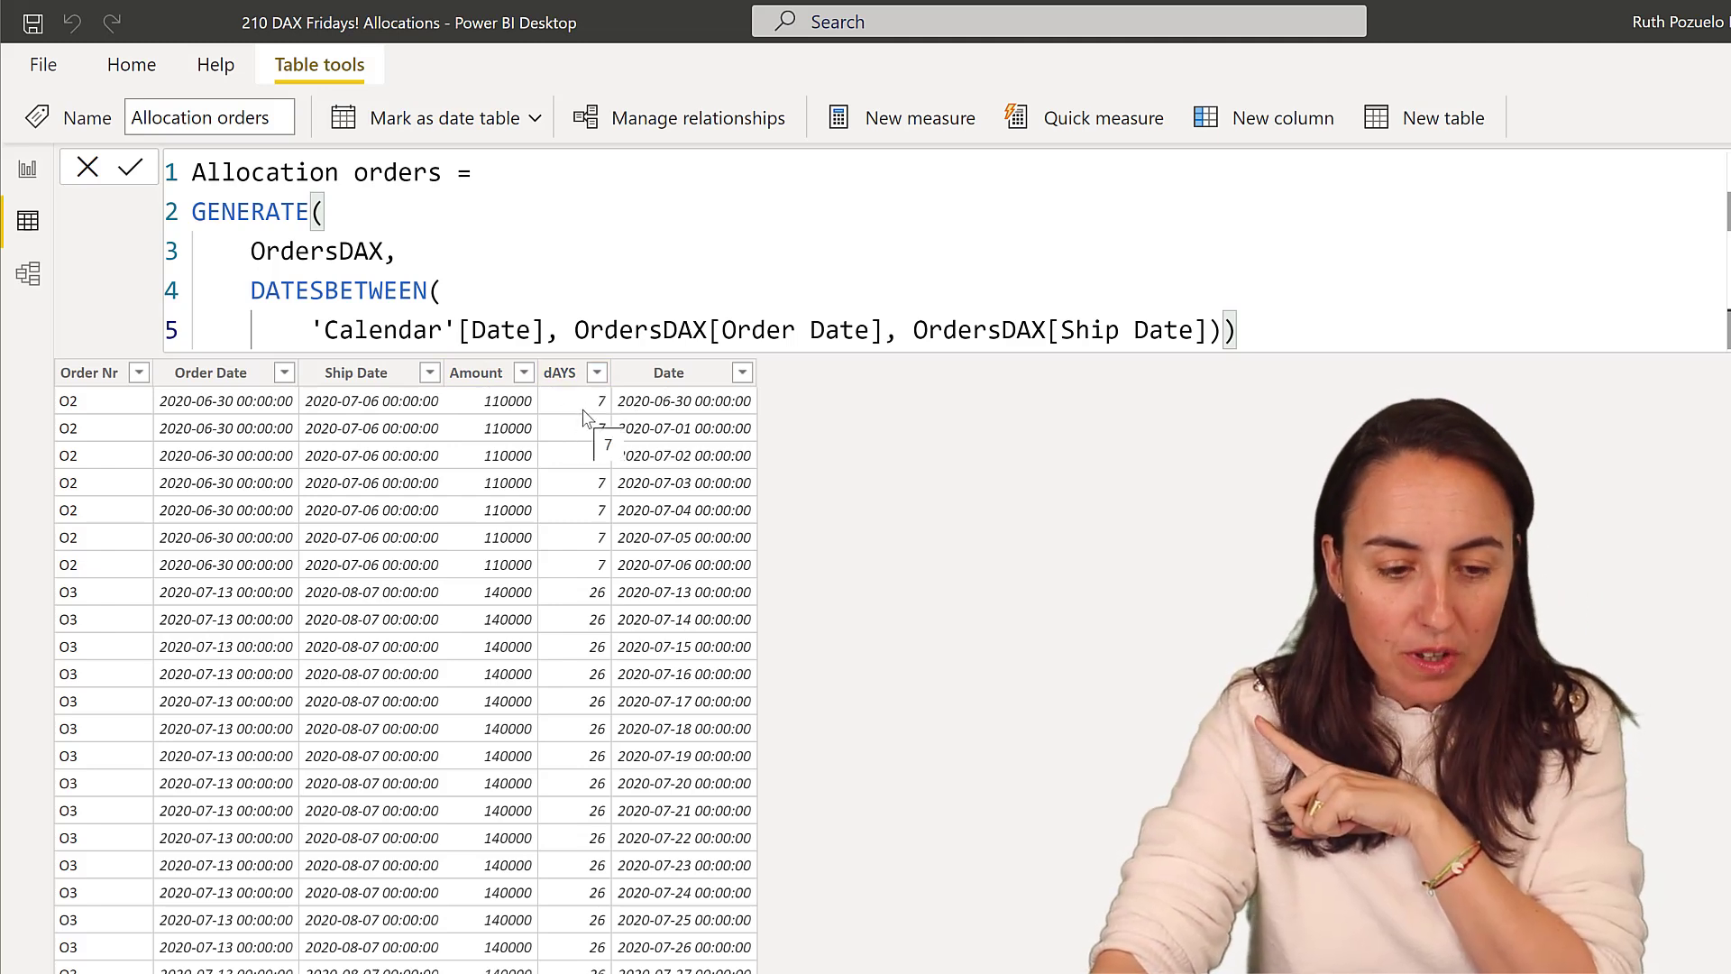
Insert a SELECTCOLUMNS( call on a new line ahead of the GENERATE expression.
left_click(536, 181)
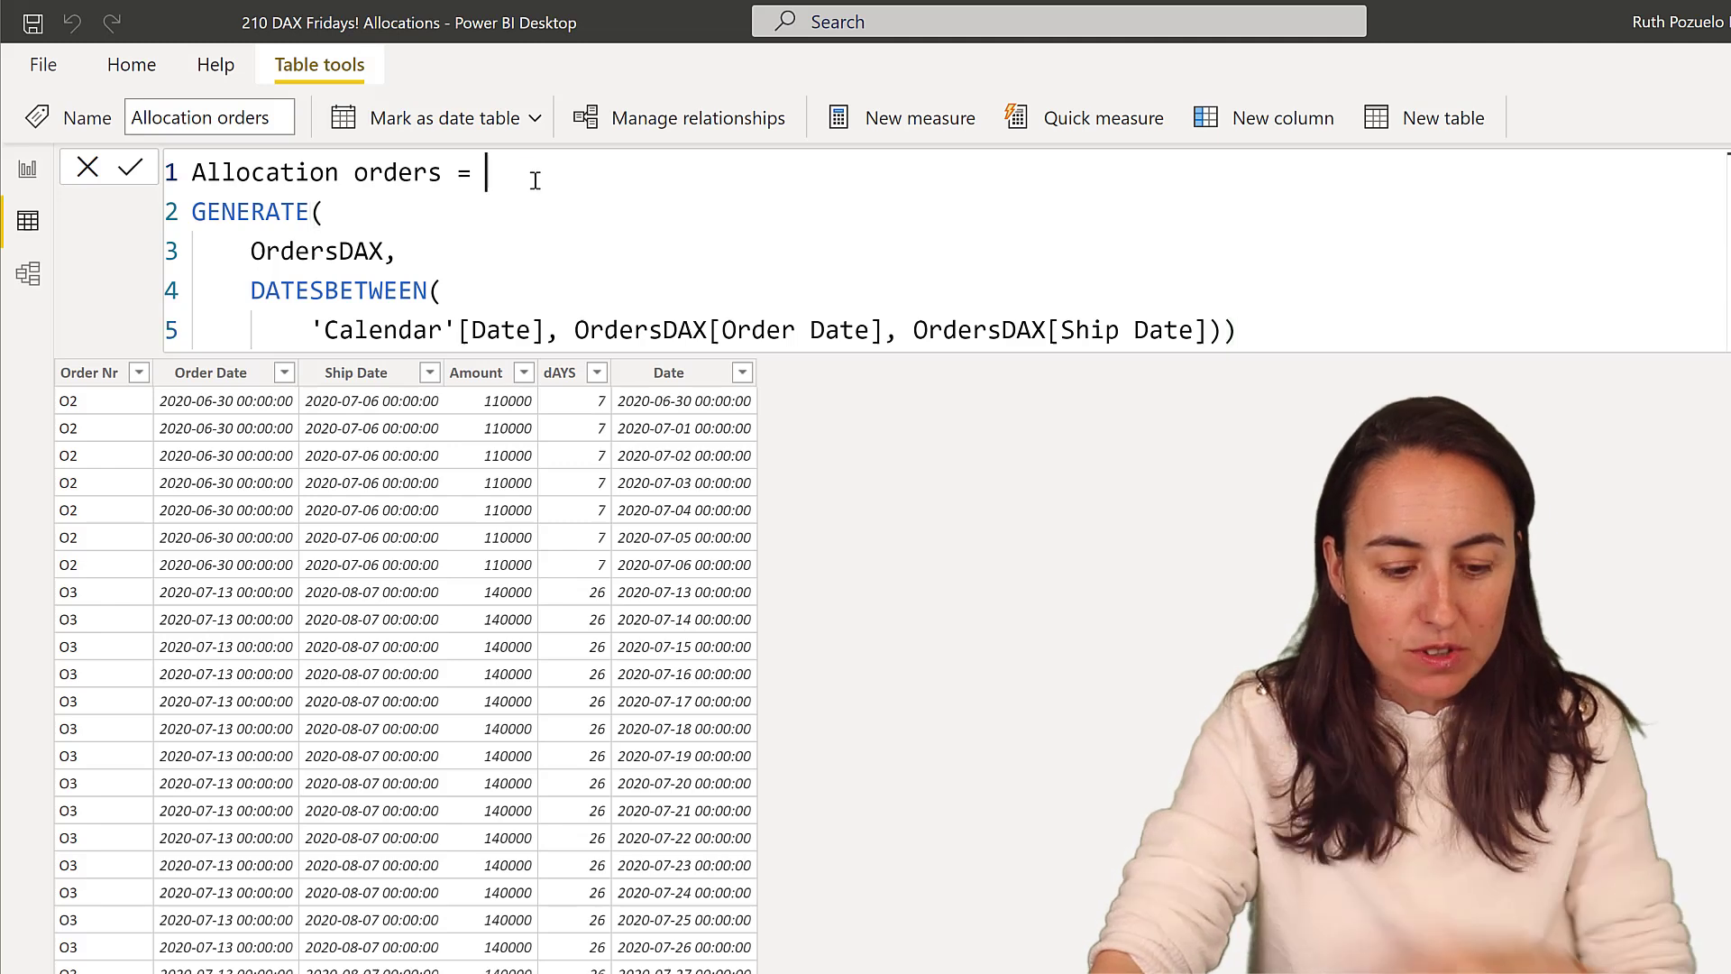
key("Return")
type("sele")
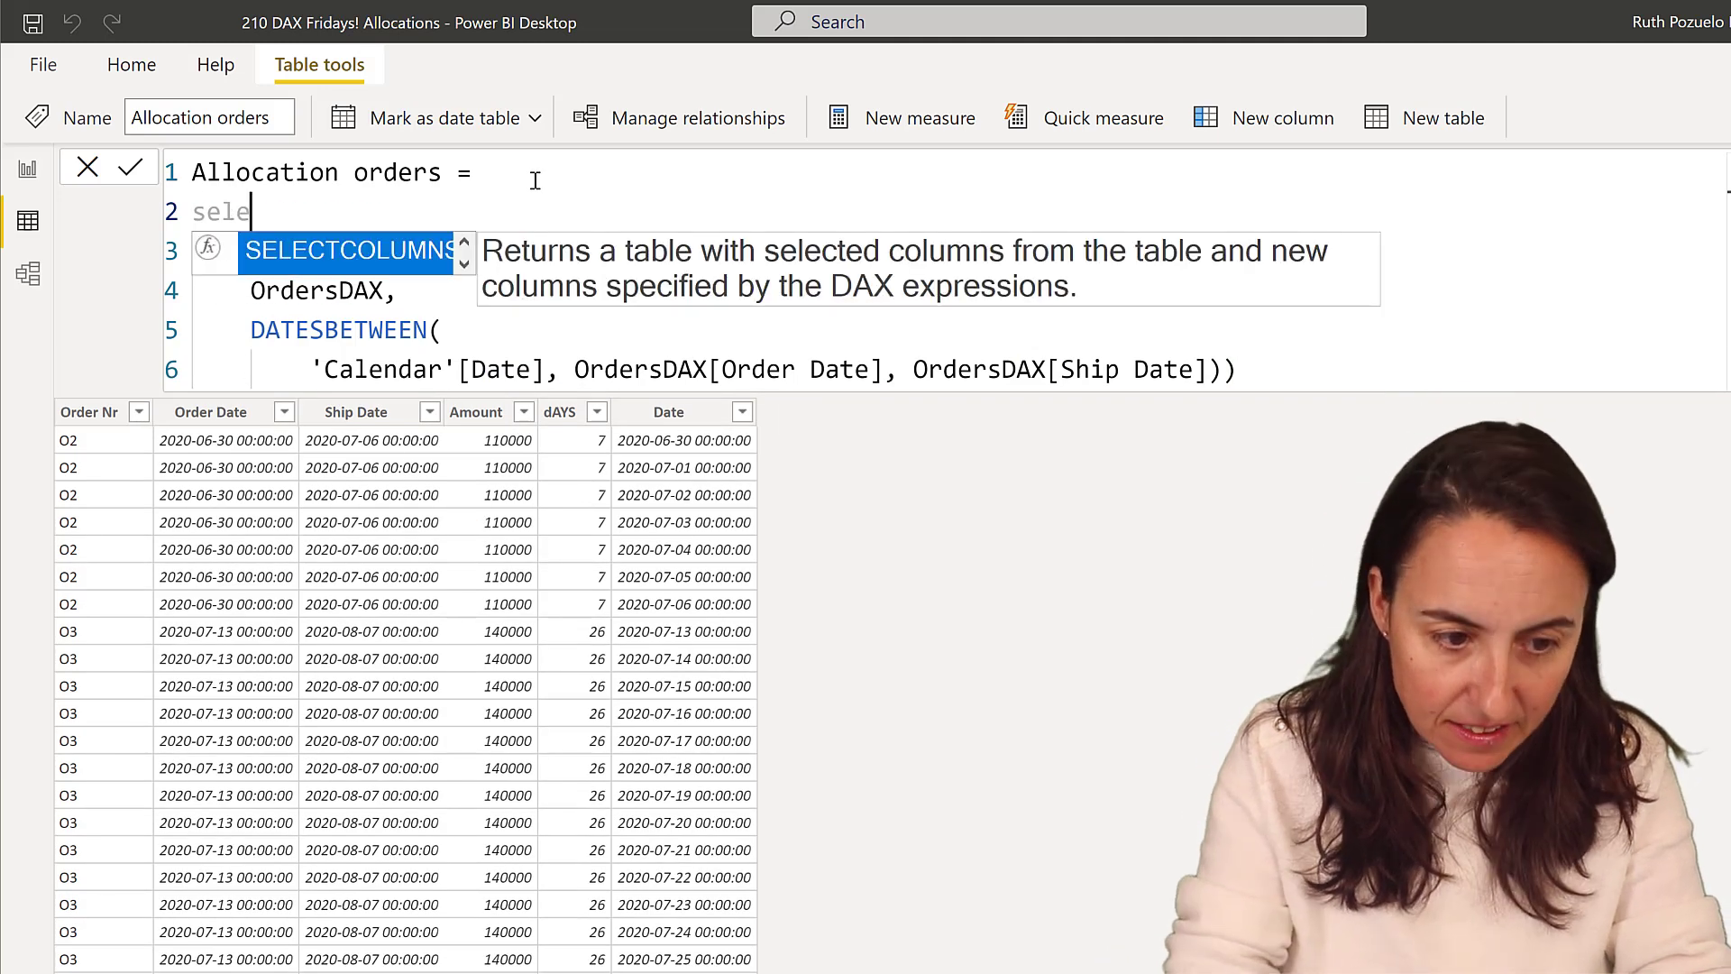
key("Tab")
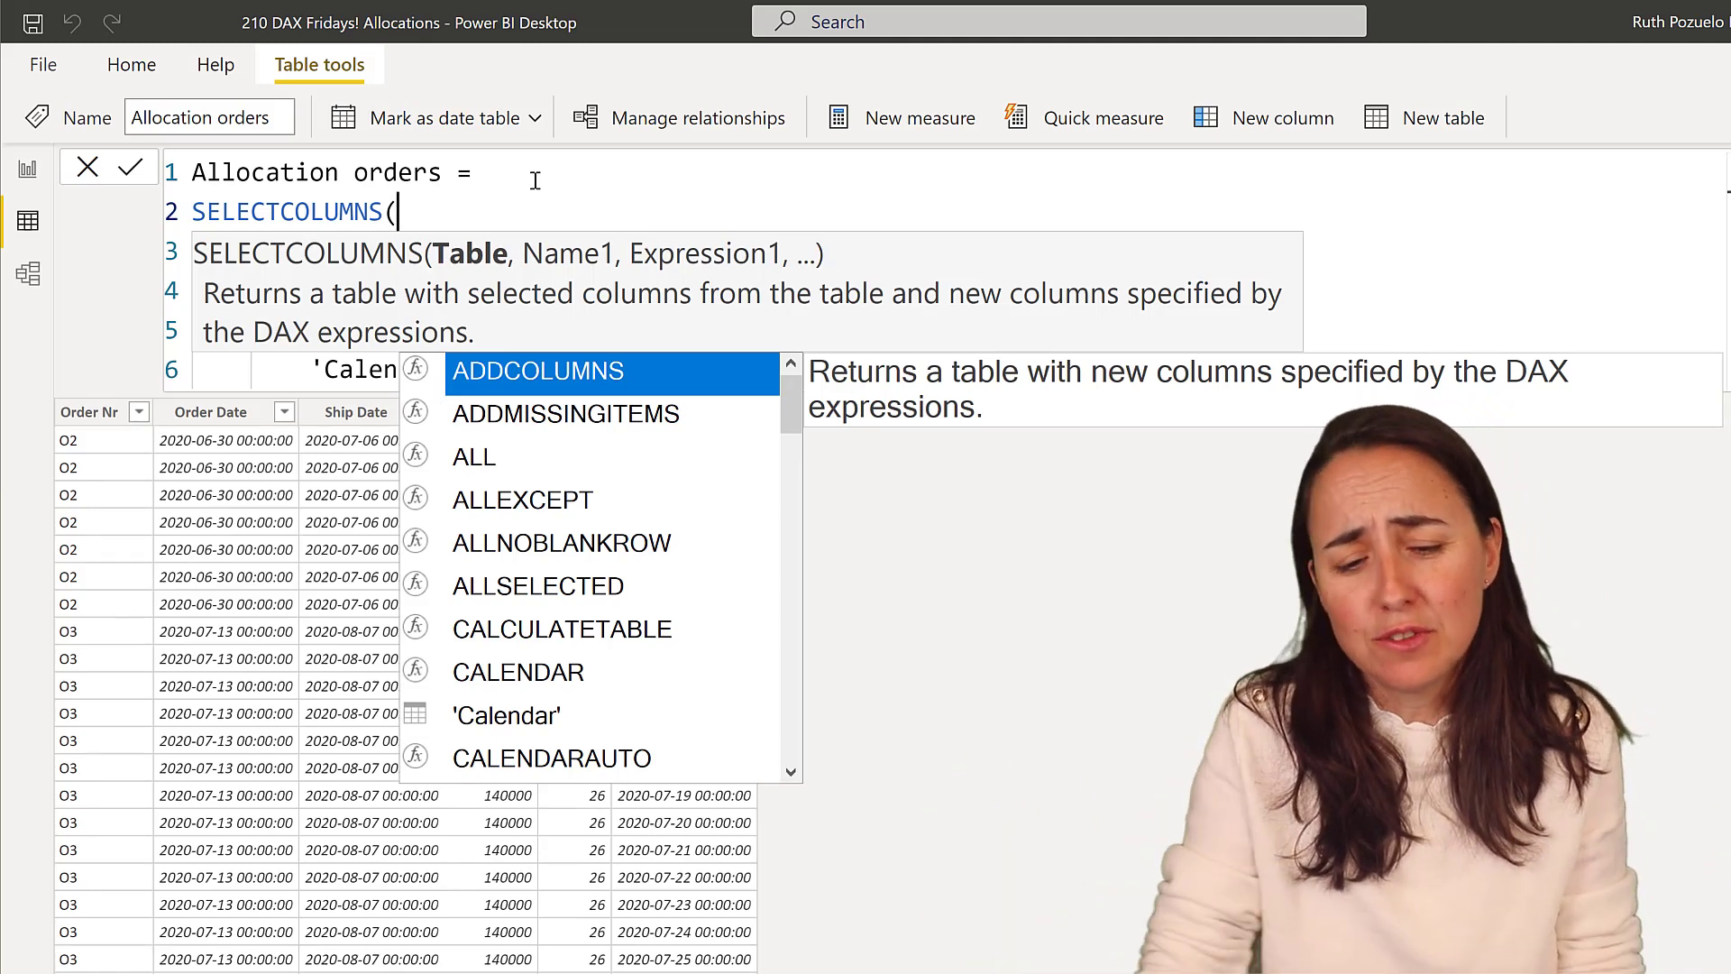
left_click(1441, 299)
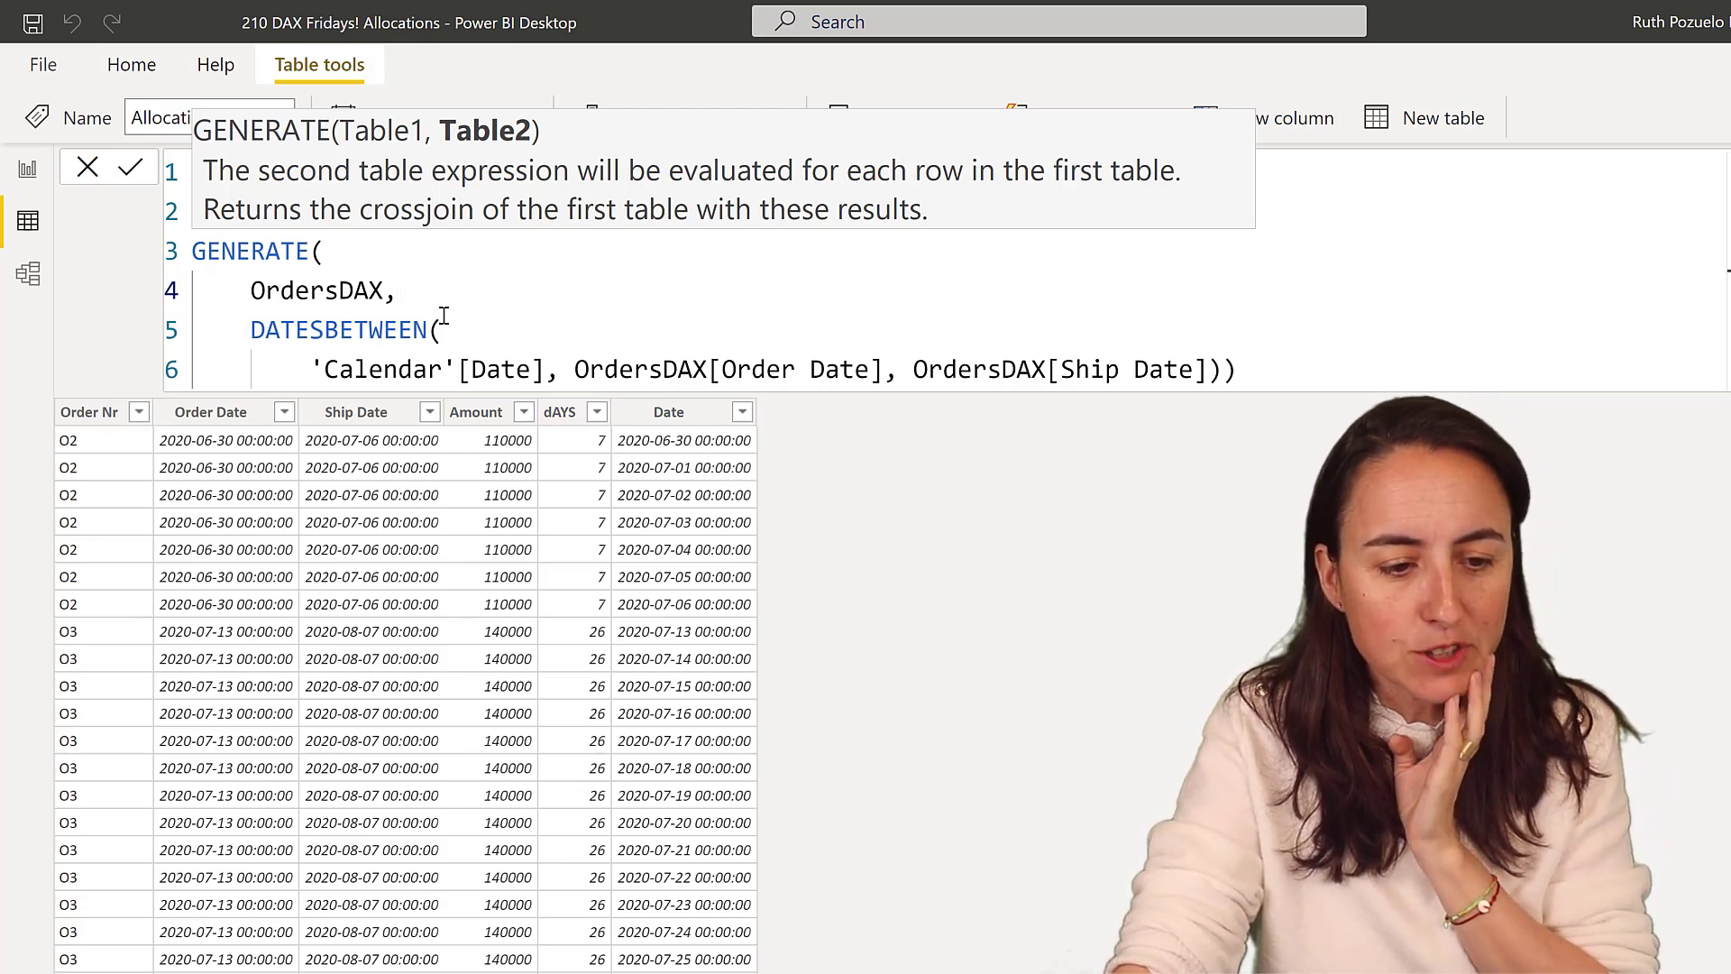
left_click(1305, 373)
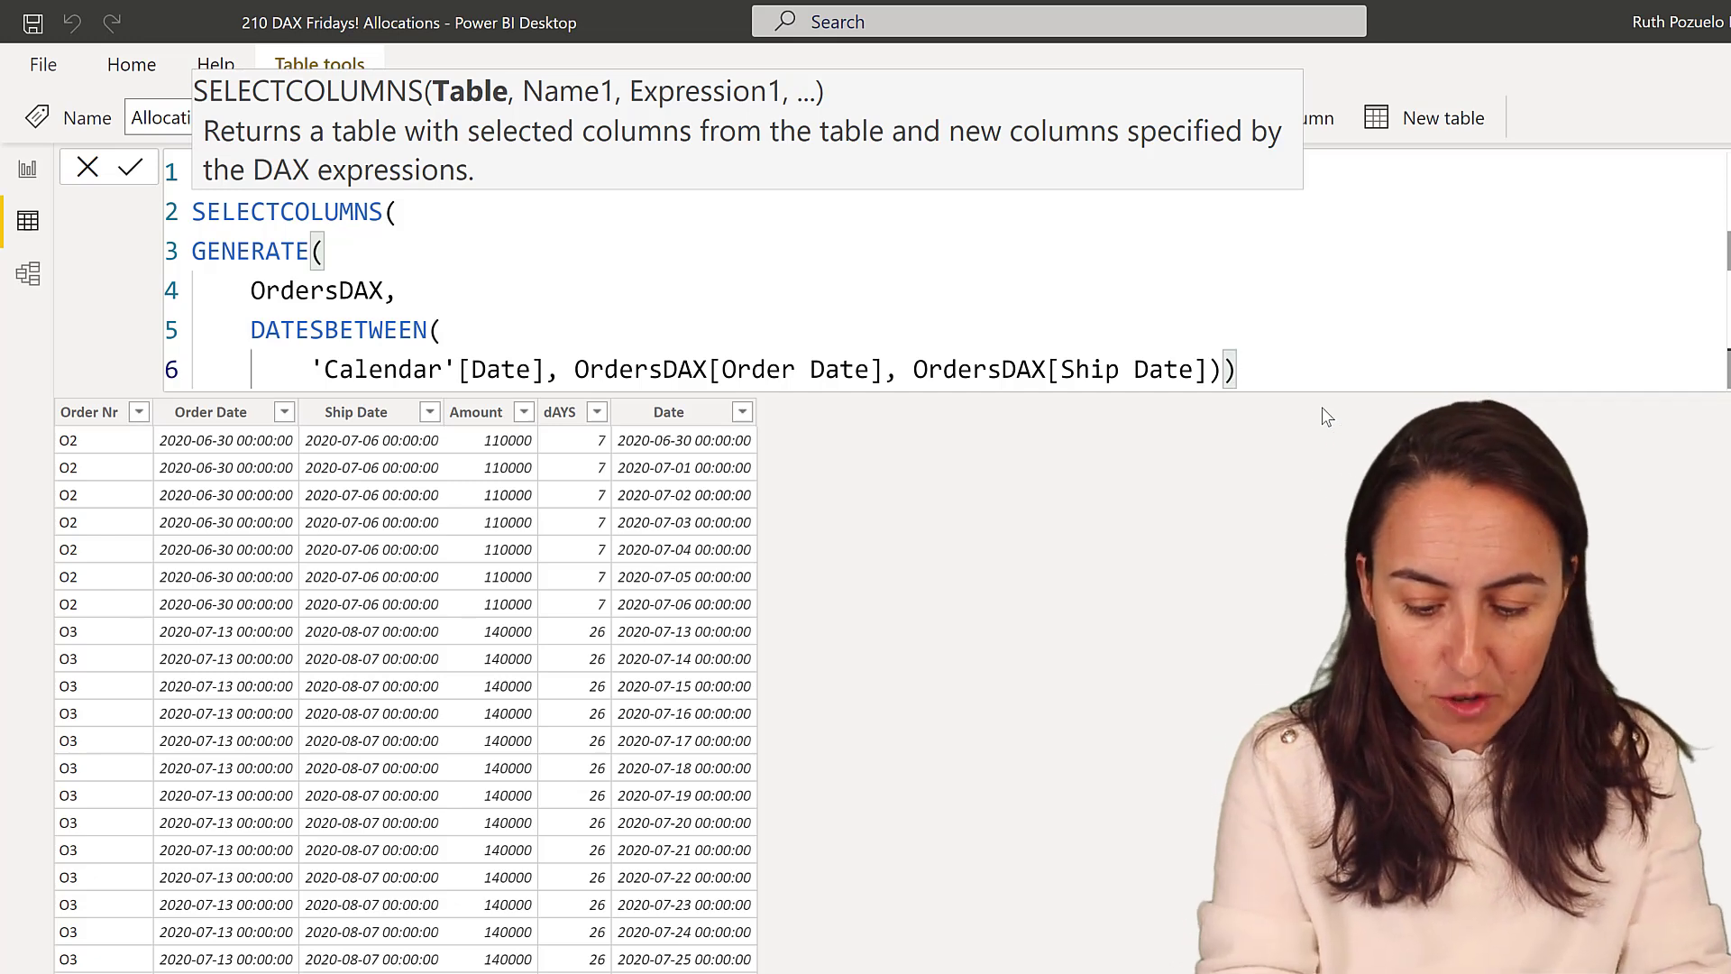
Add an "Order Nr" column taken from OrdersDAX[Order Nr] to SELECTCOLUMNS.
type(",")
key("Return")
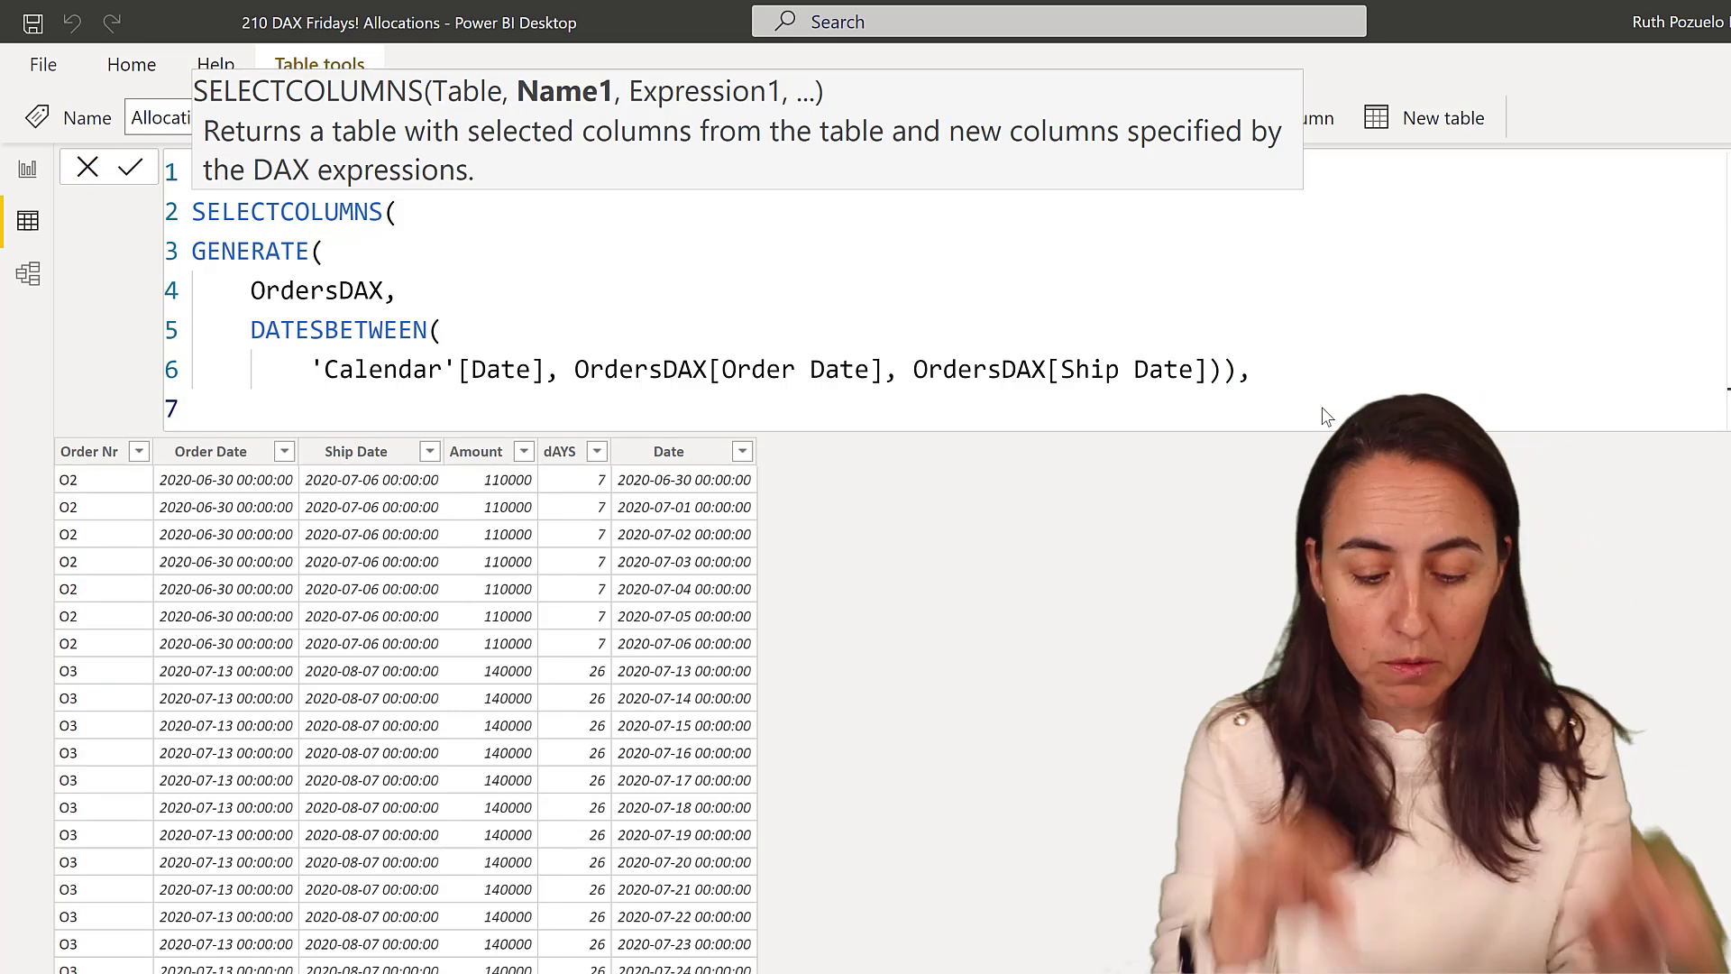
type("\"Oe")
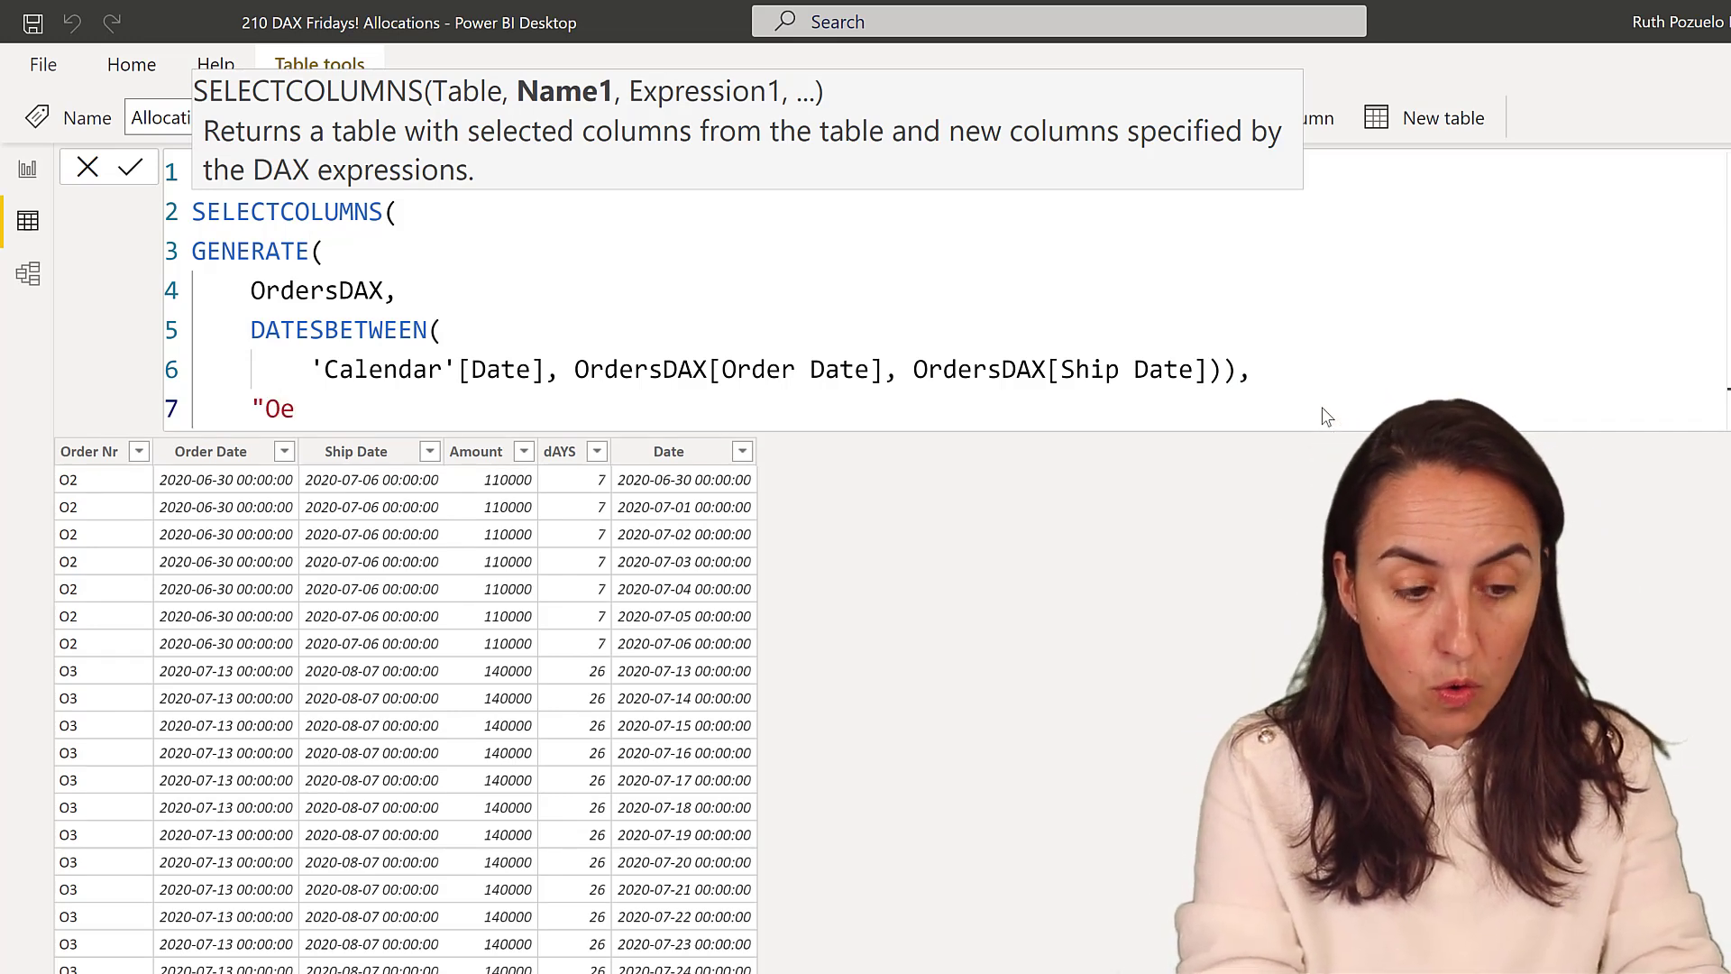
type("der")
key("BackSpace")
key("BackSpace")
key("BackSpace")
key("BackSpace")
type("rd")
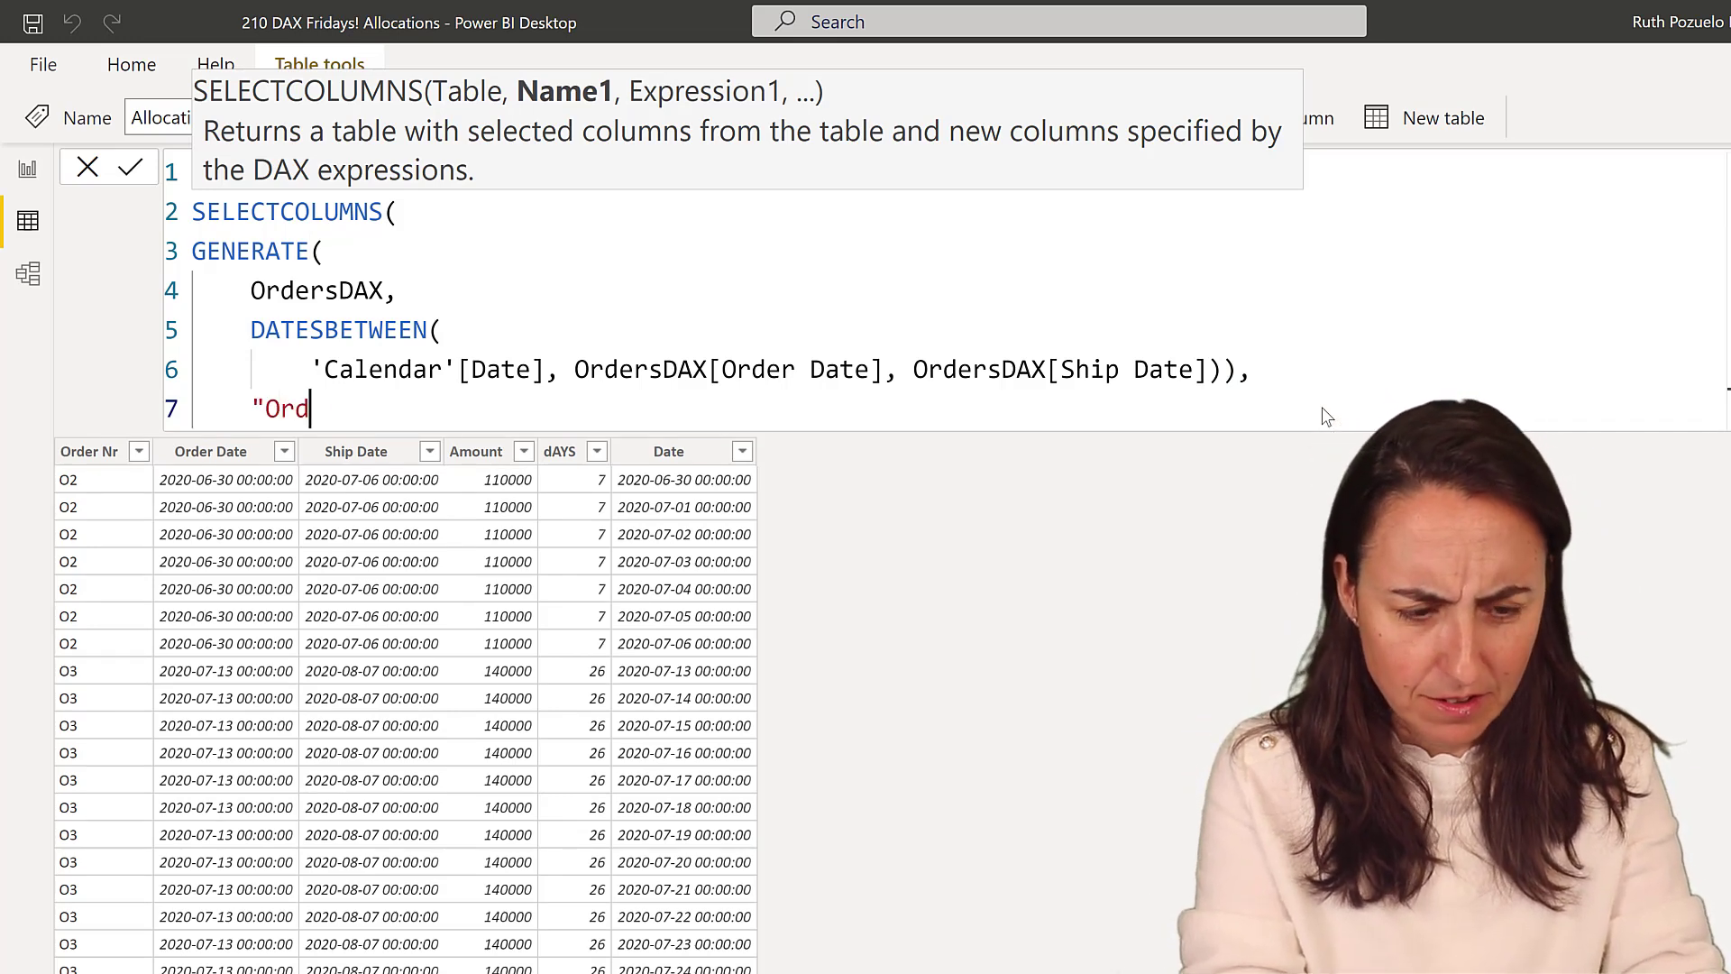
type("er N")
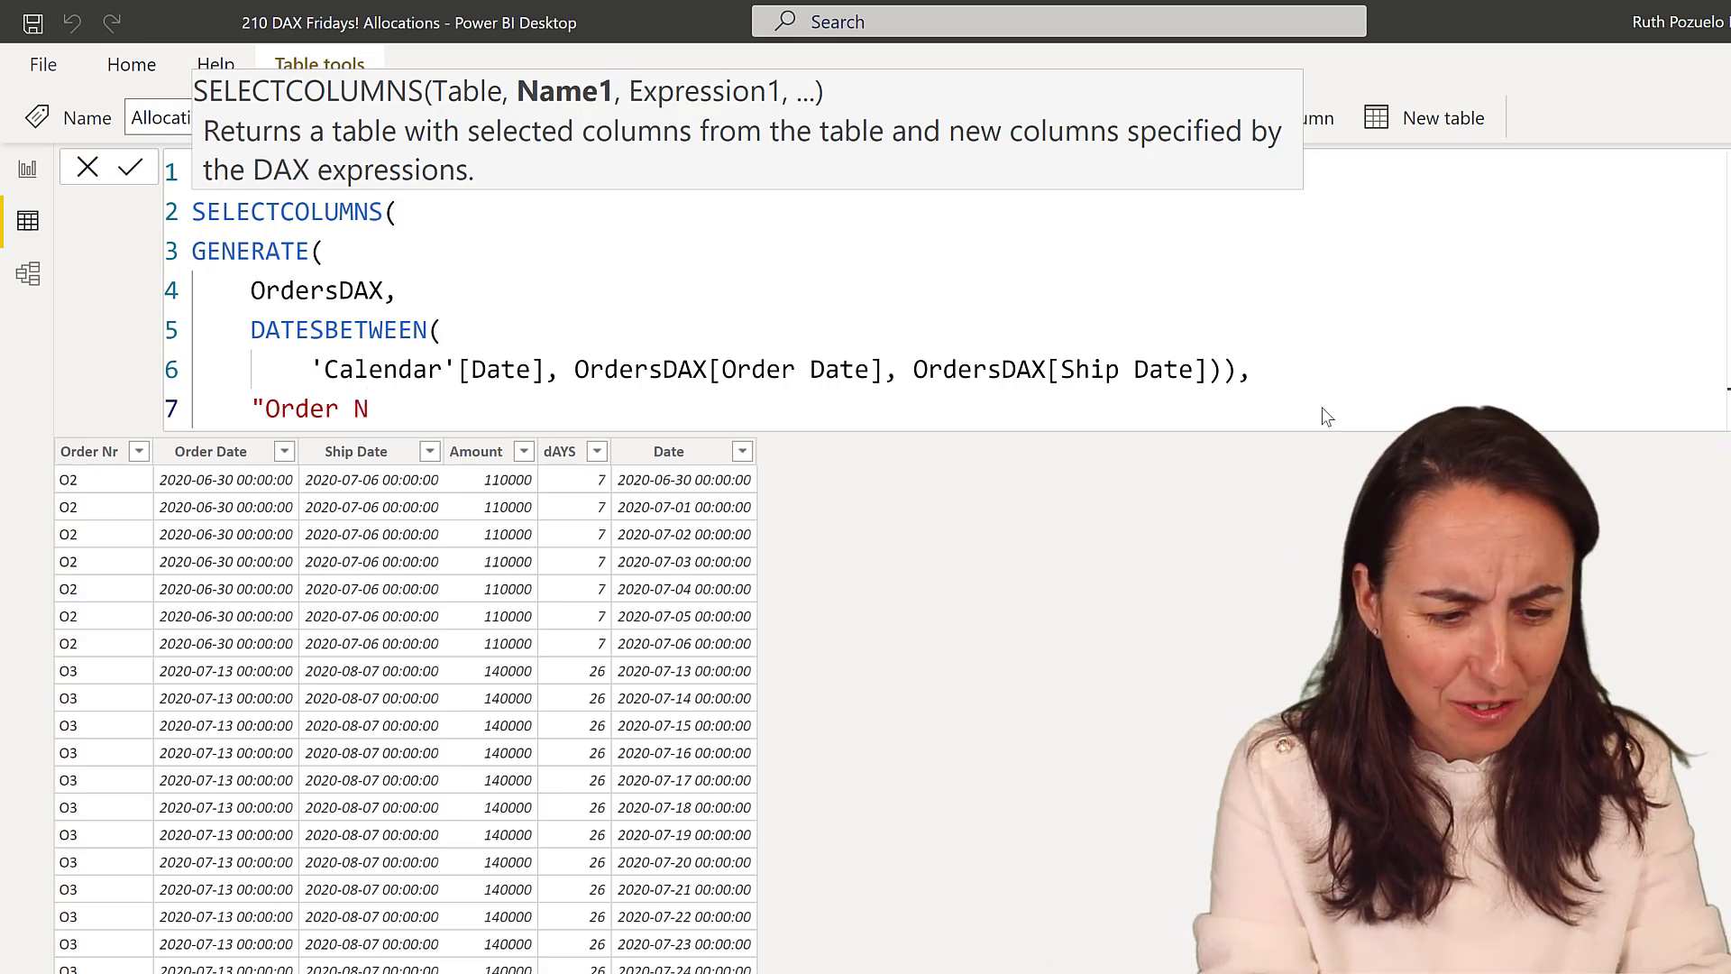
type("r\",")
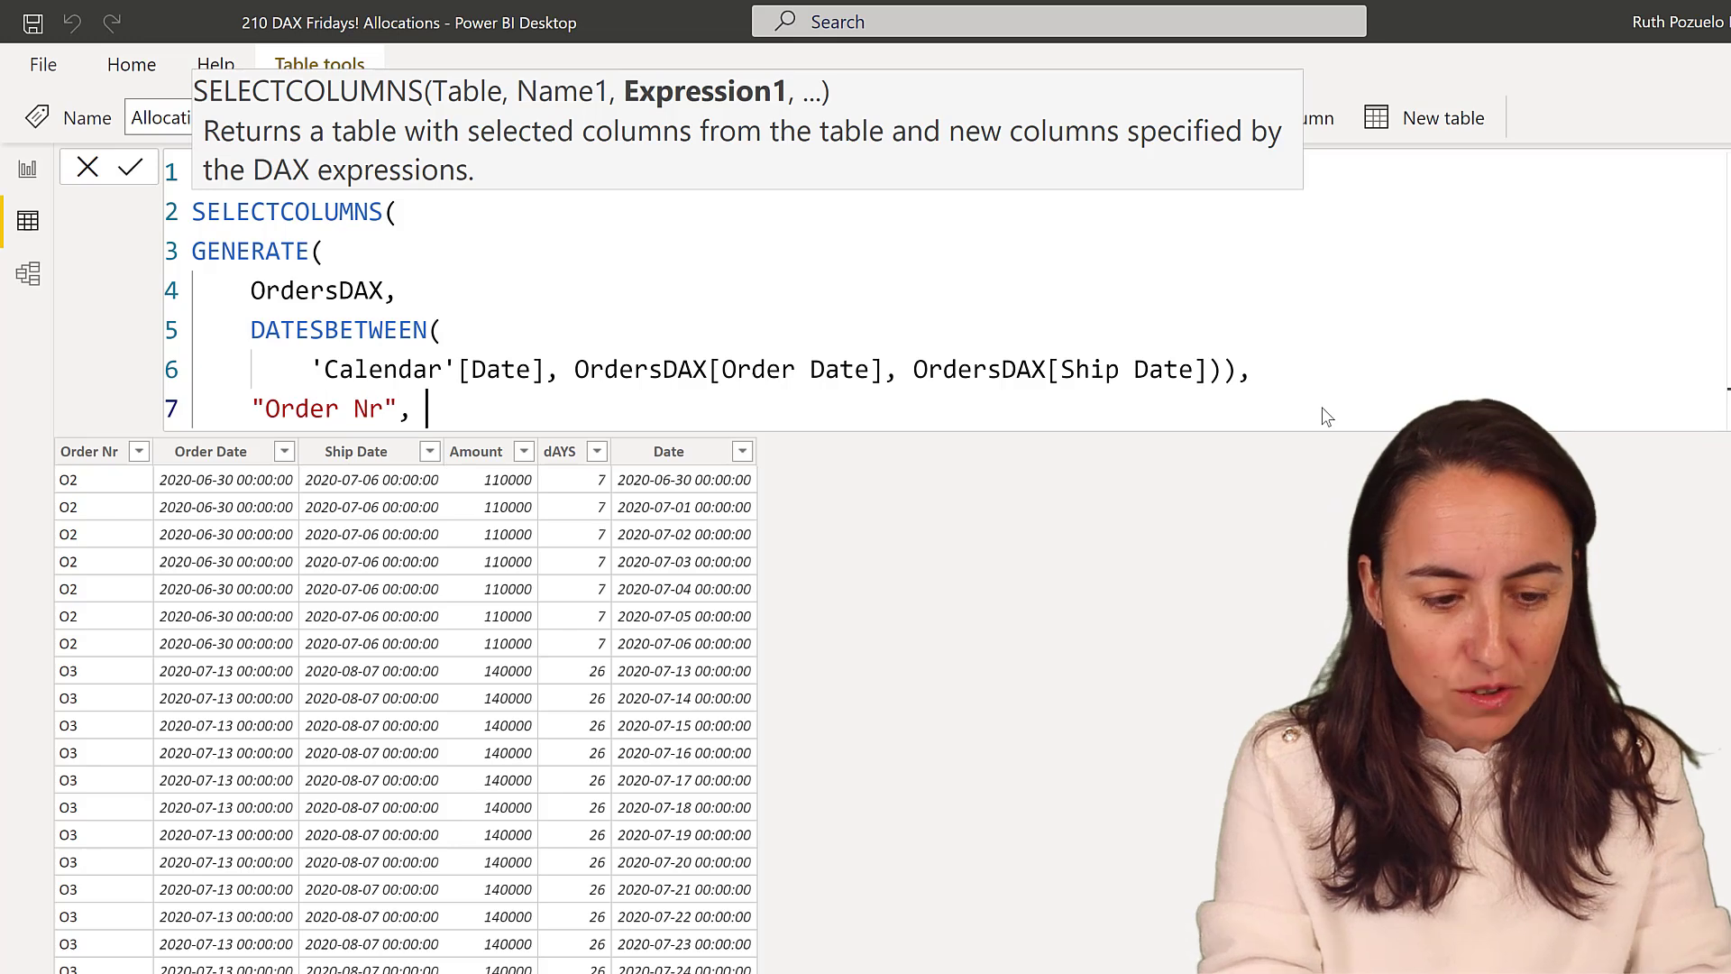
type(" orde")
key("Down")
key("Down")
key("Down")
key("Down")
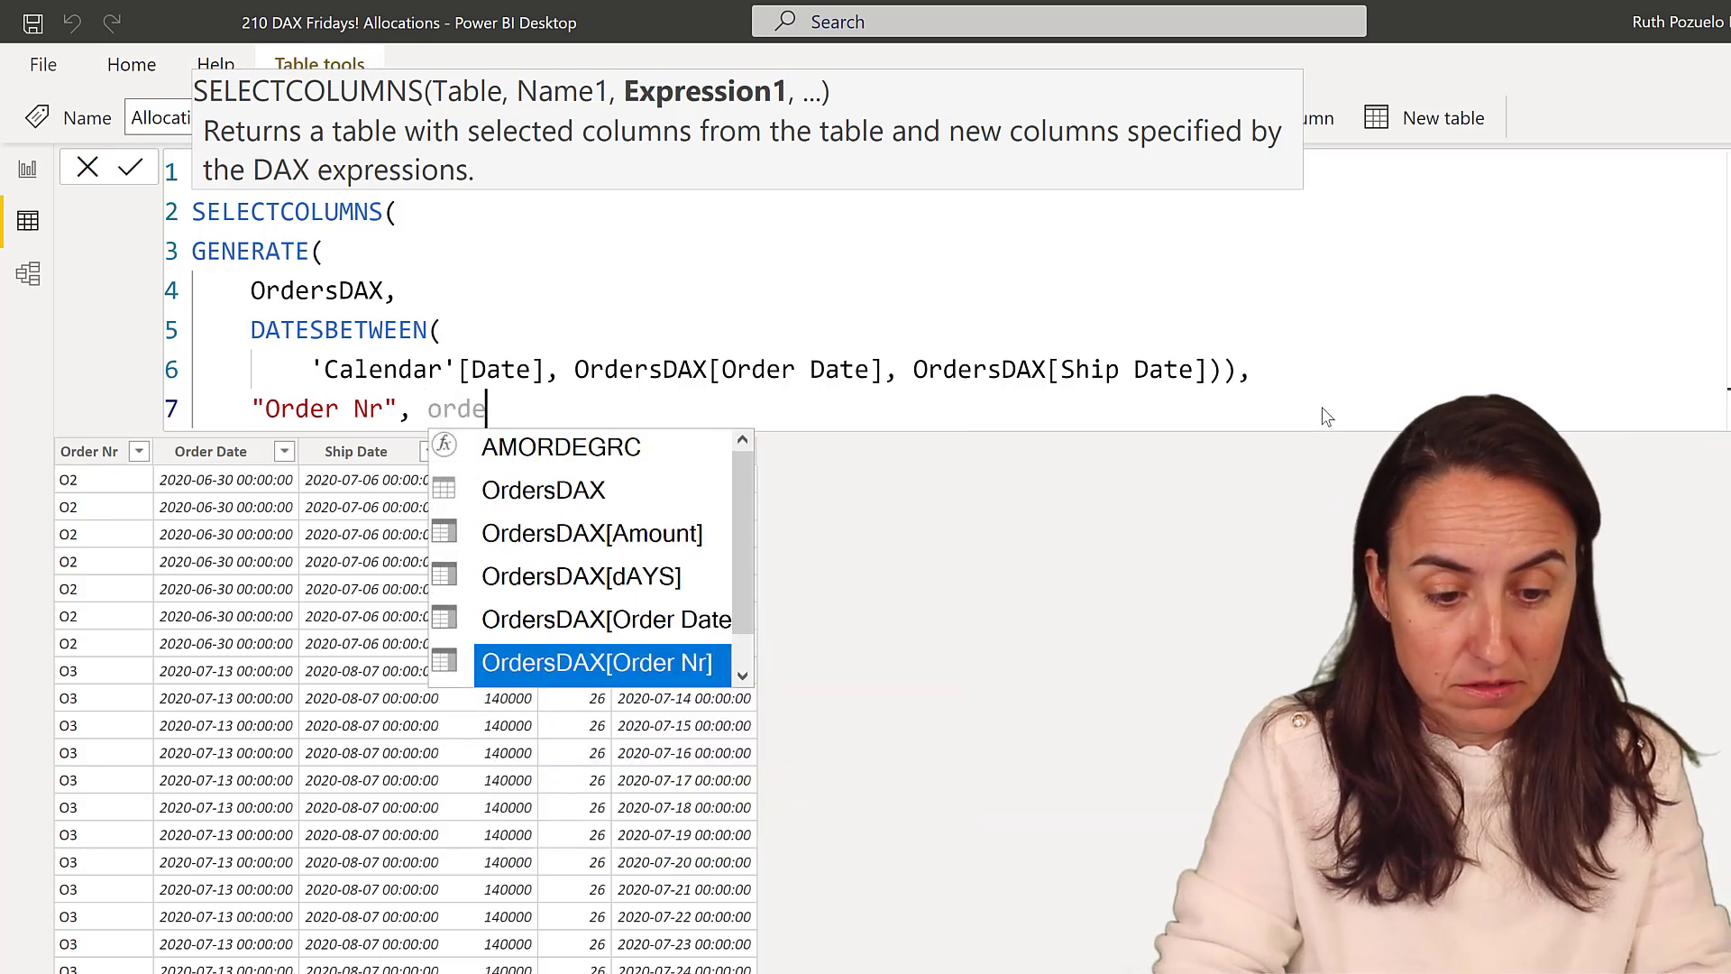
key("Tab")
type(",")
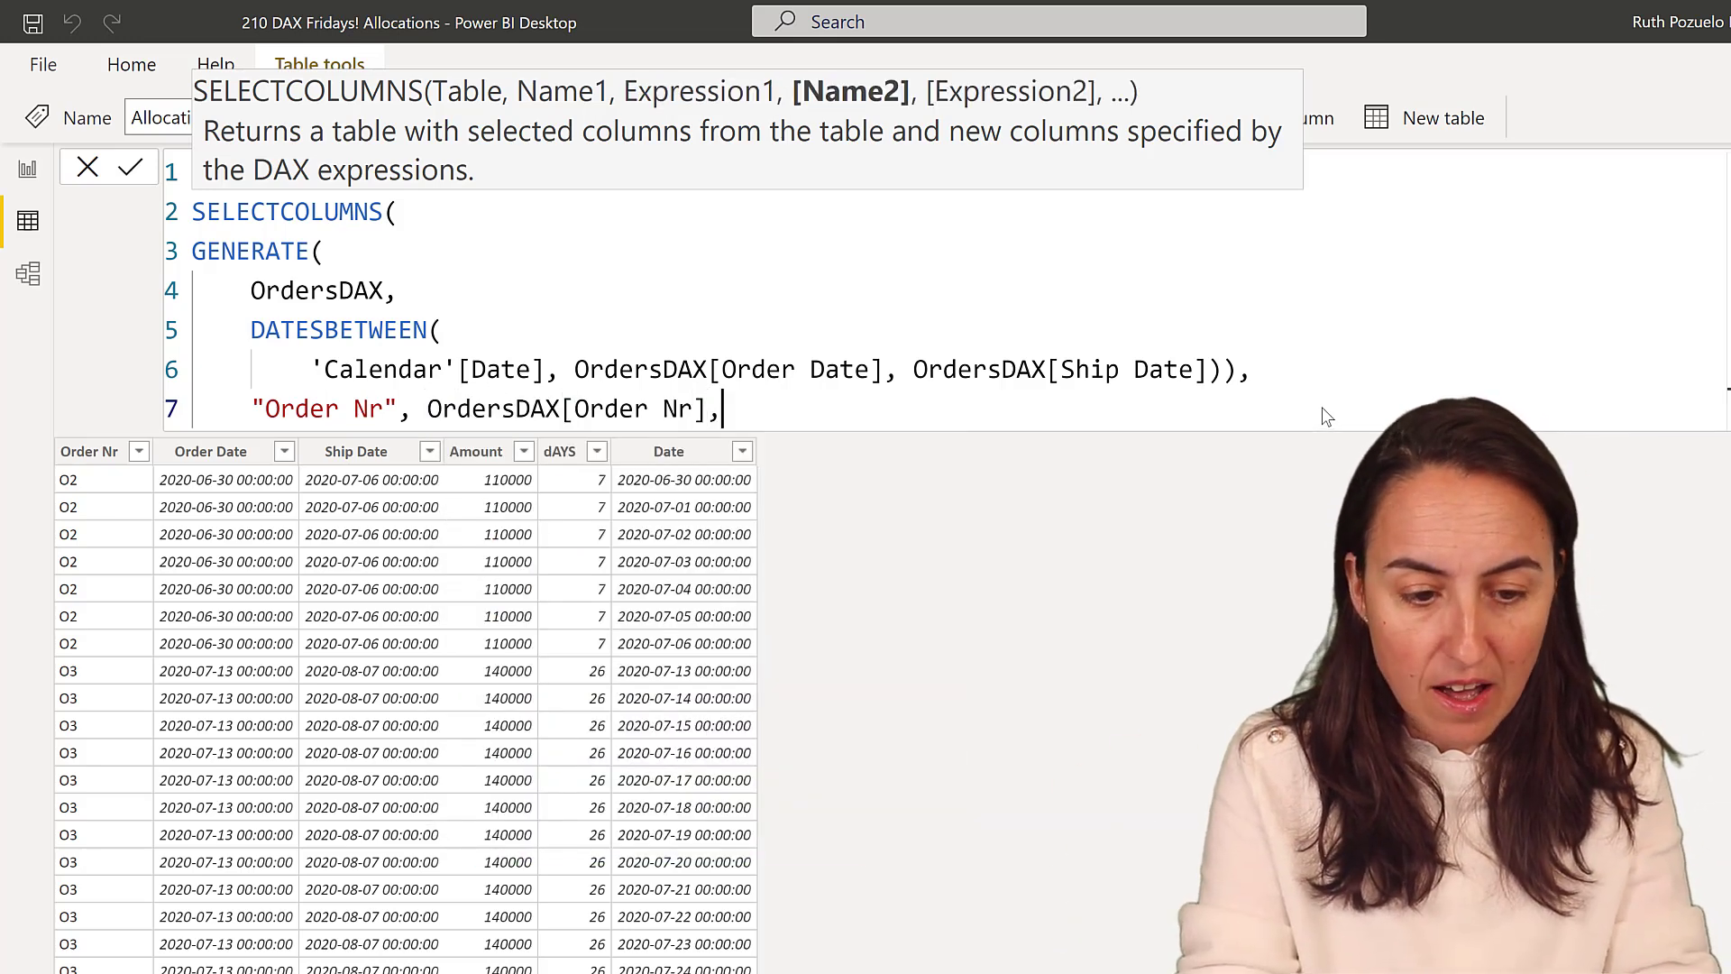
key("Return")
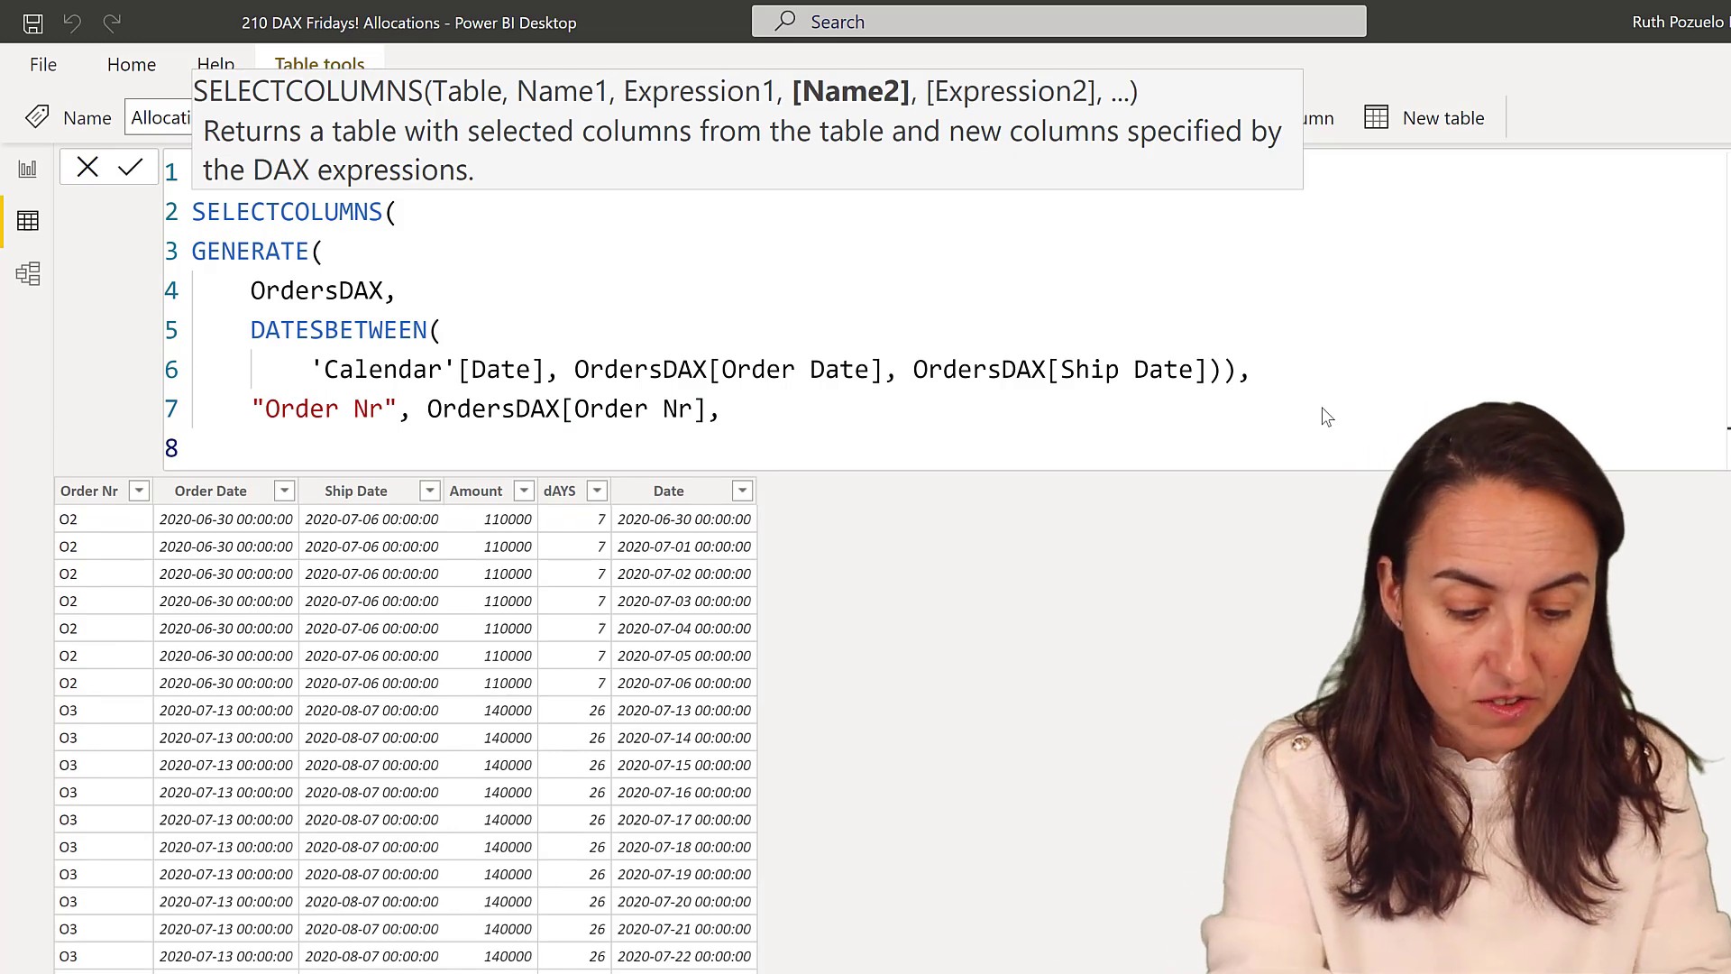
Add a "Date" column taken from 'Calendar'[Date], leaving a new line for more.
type("\"Date")
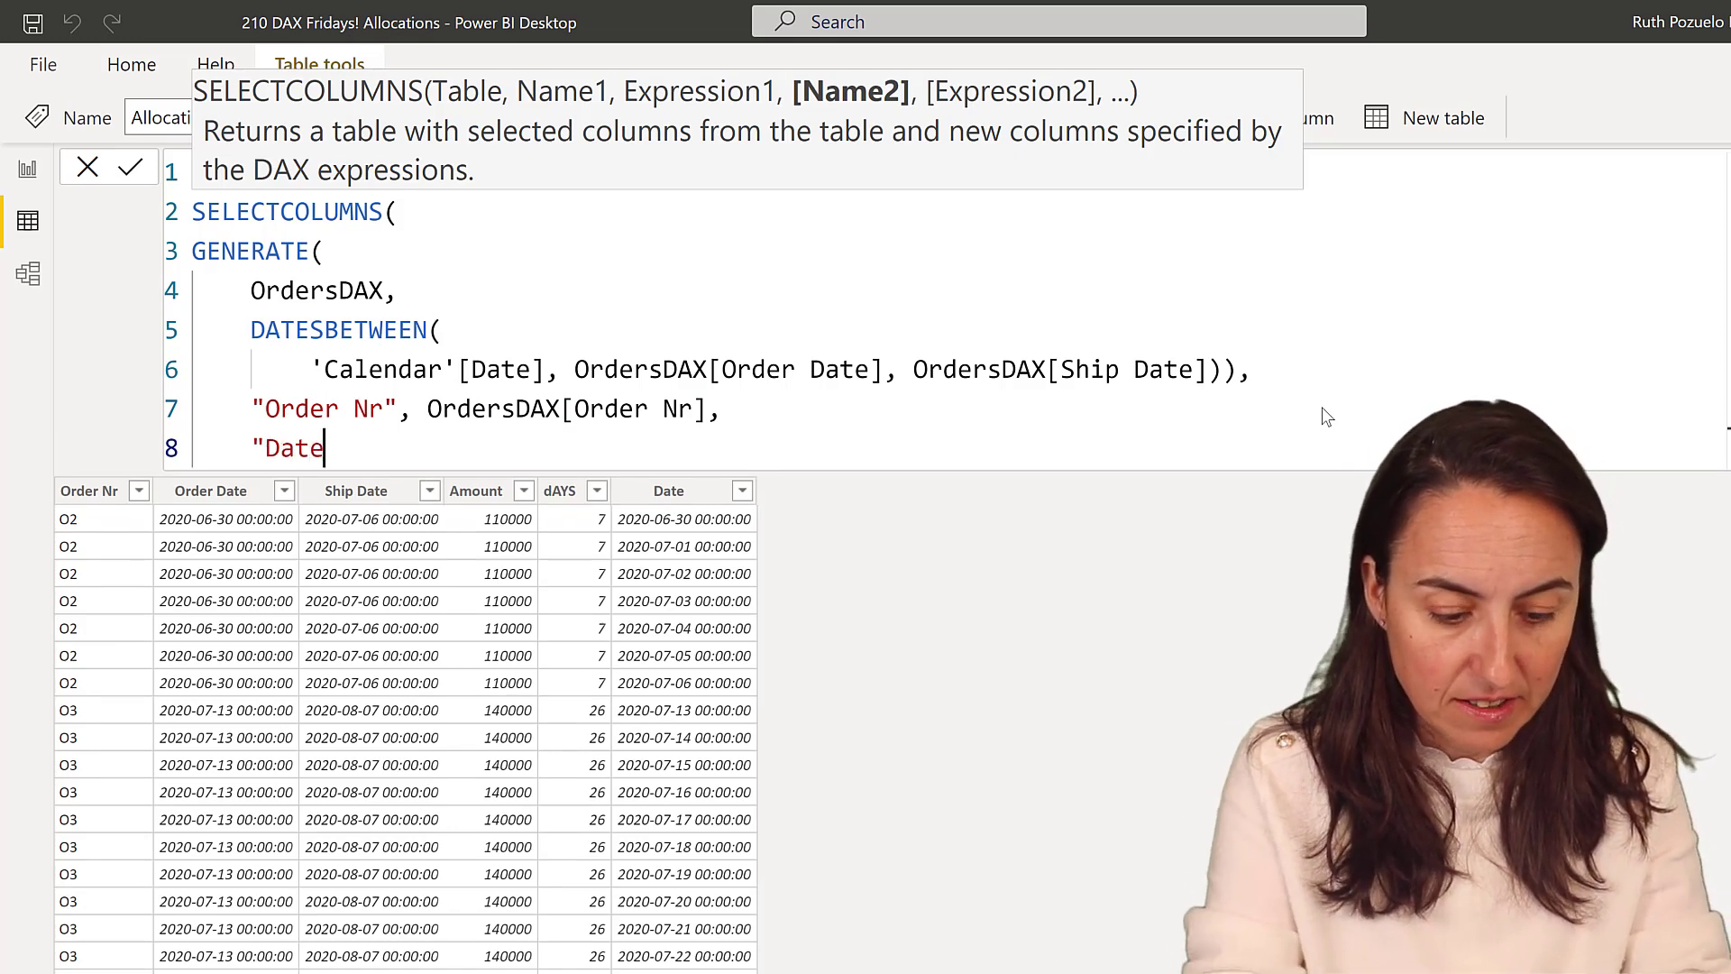
type("\", cal")
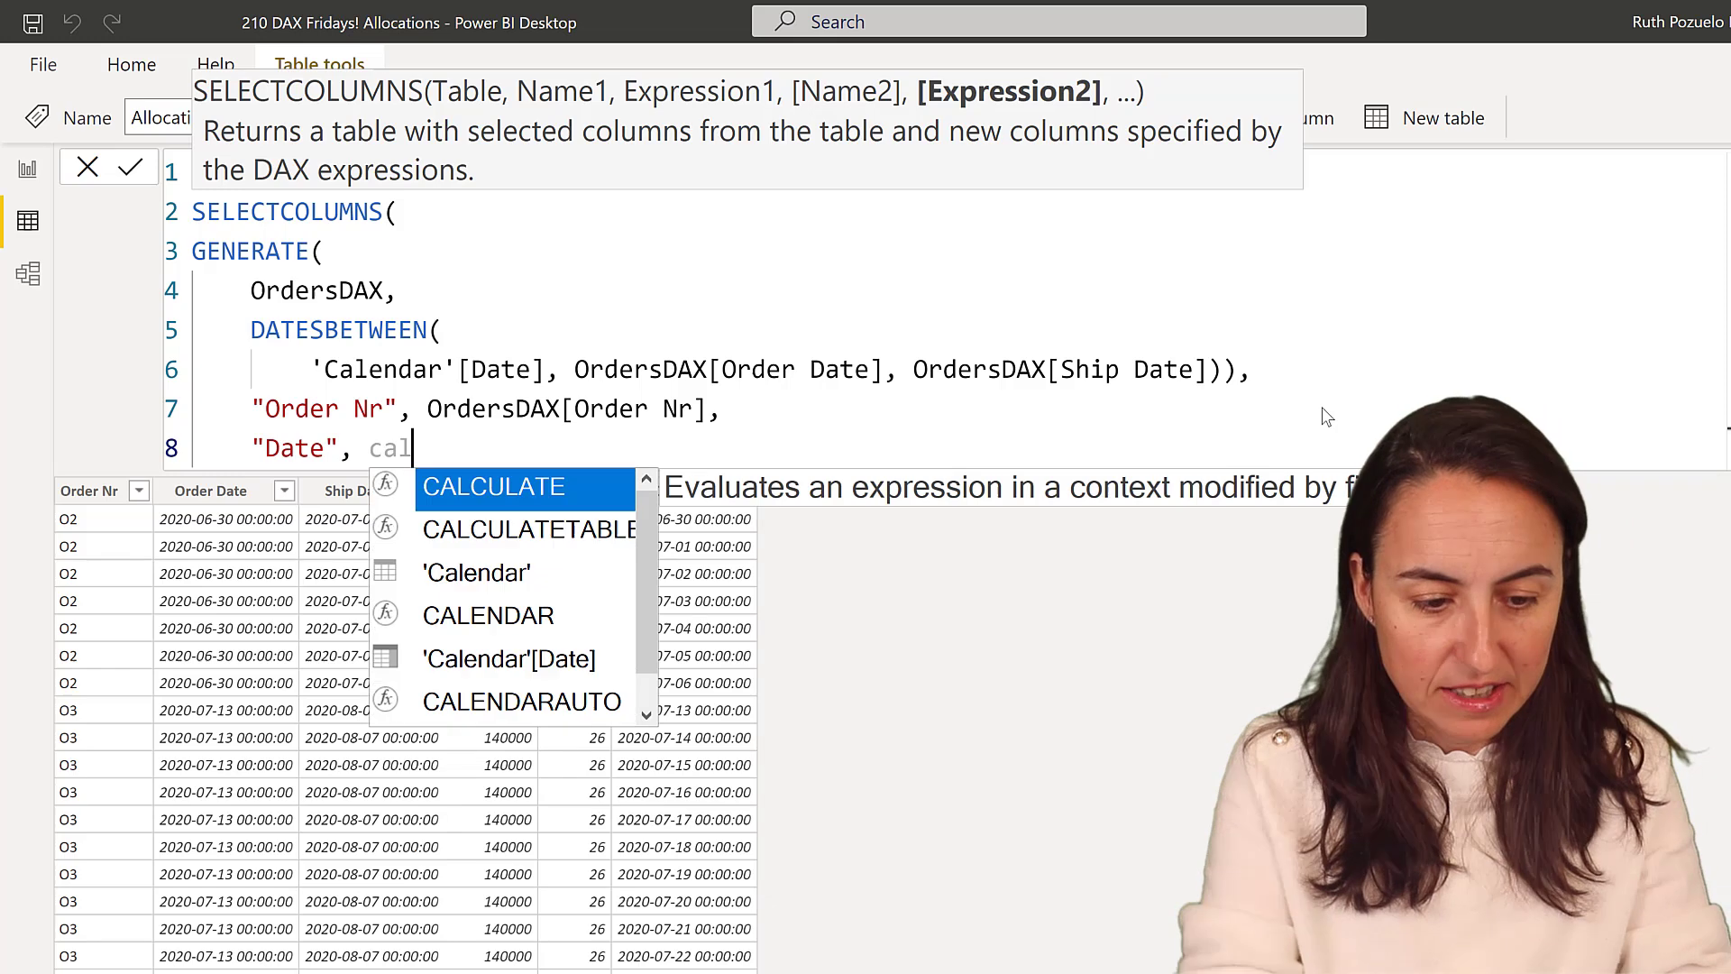
key("Down")
key("Down")
key("Down")
key("Tab")
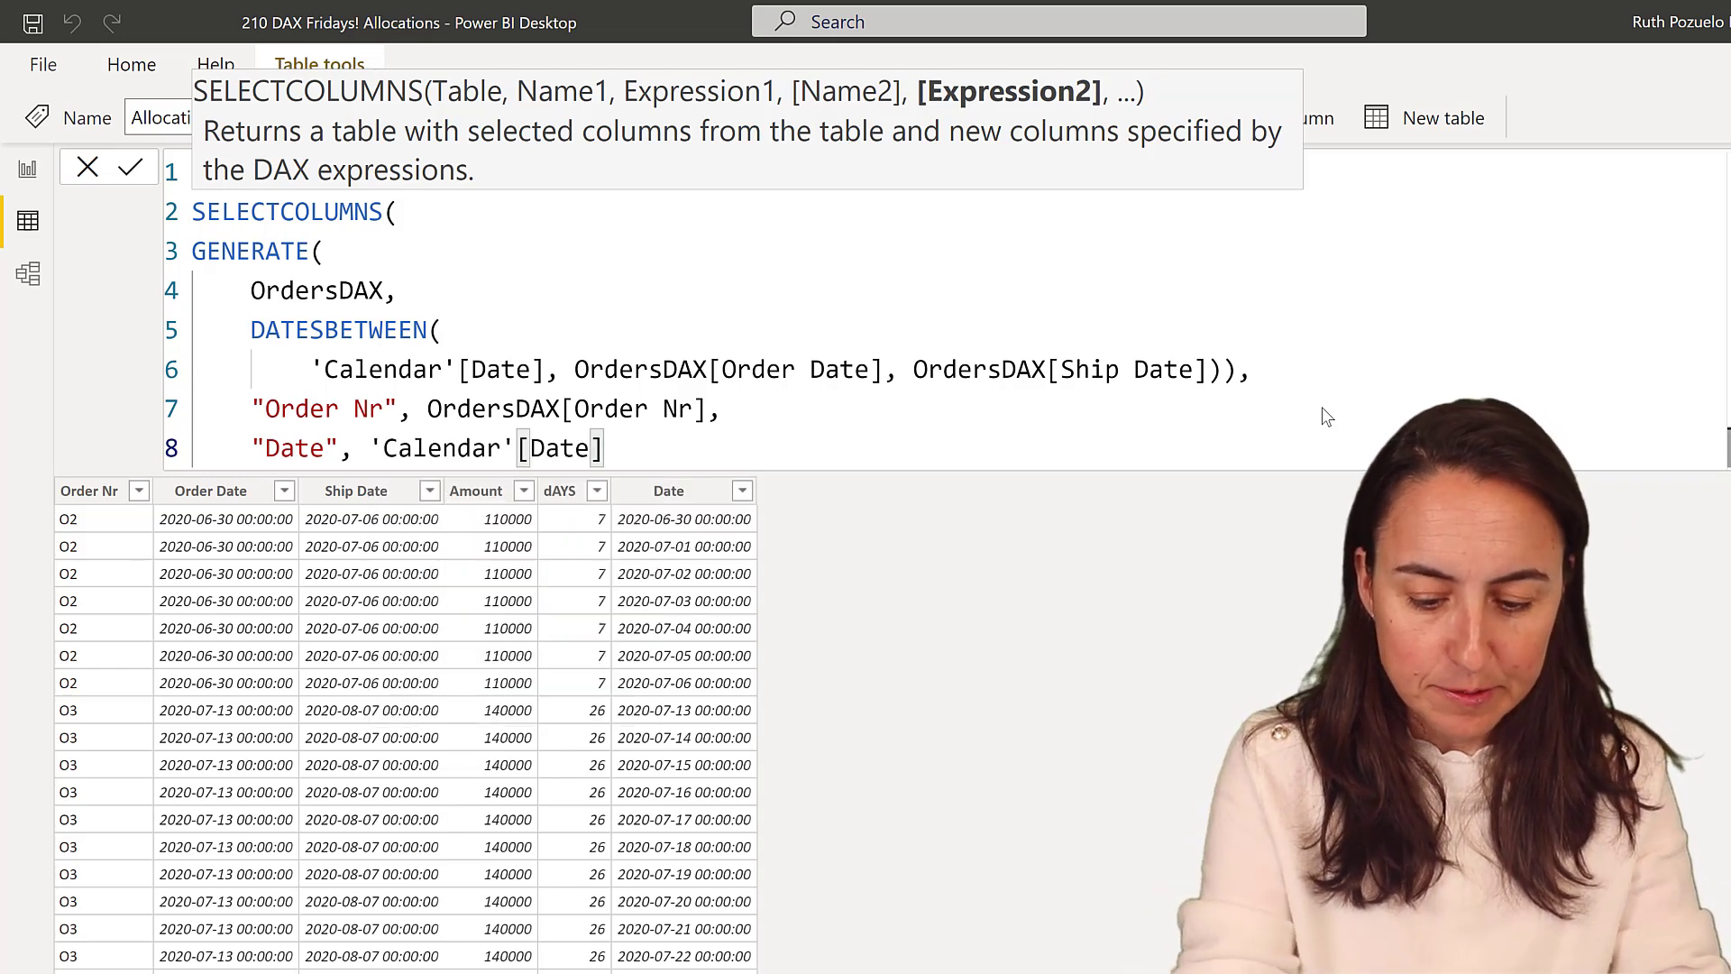
type(",")
key("shift+Return")
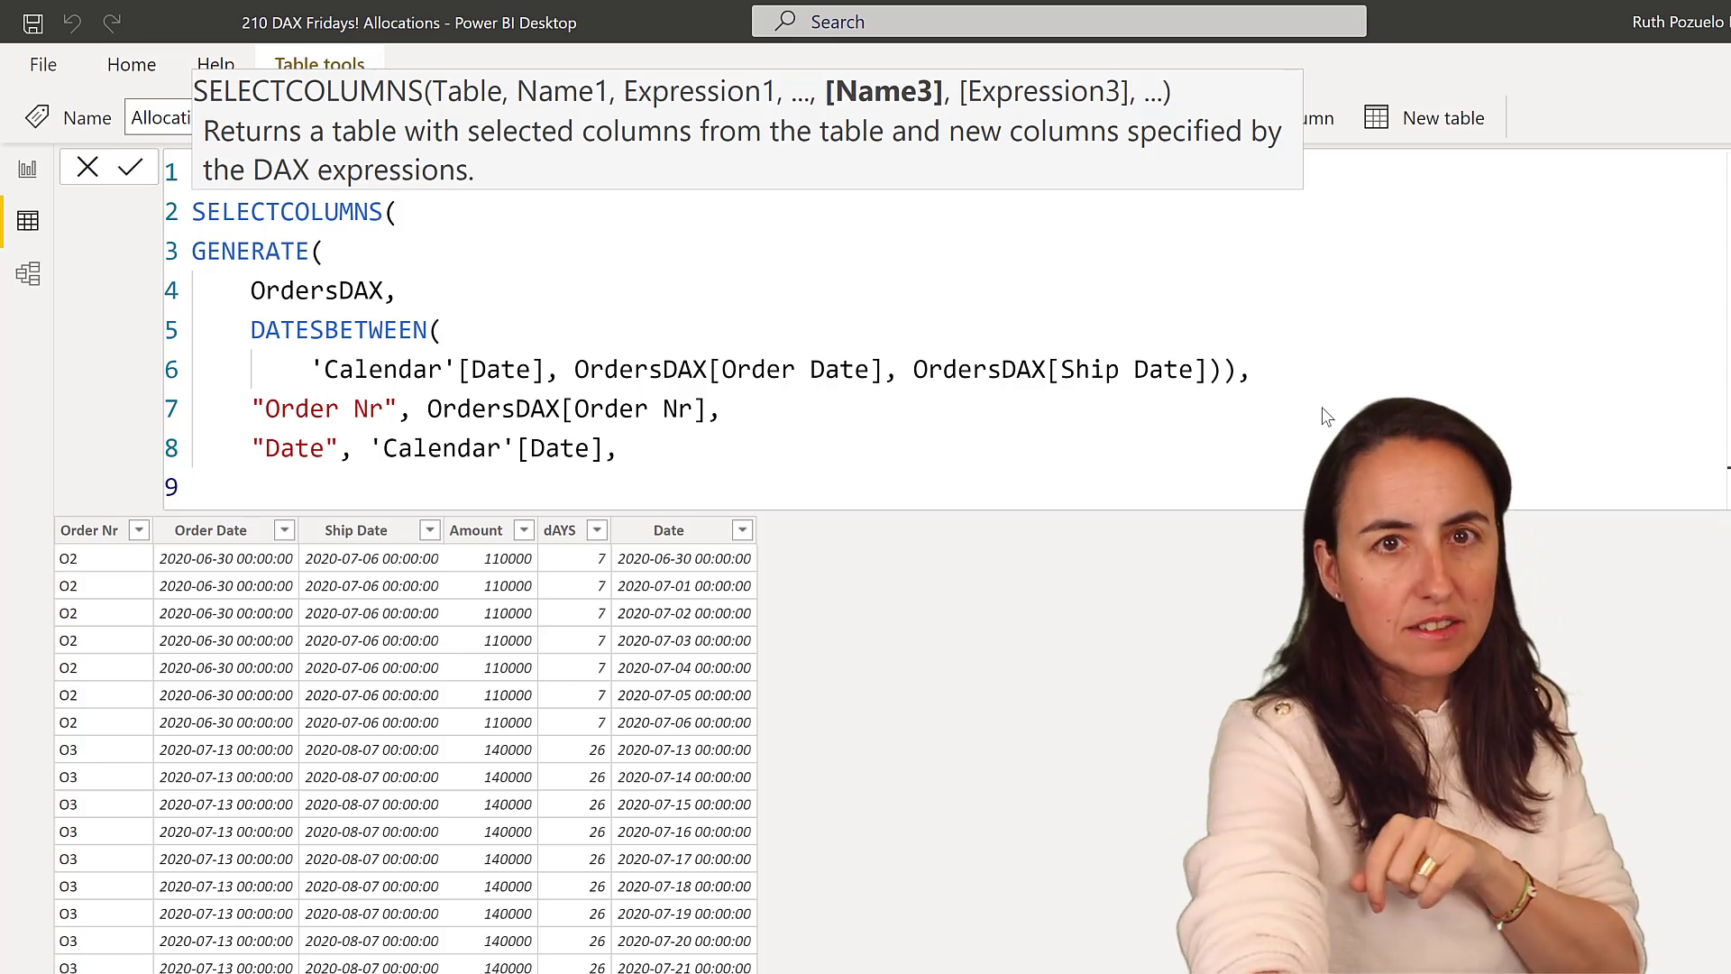
Add an "Amount" column as DIVIDE(OrdersDAX[Amount], ...) and commit the still-unfinished formula.
type("Amount")
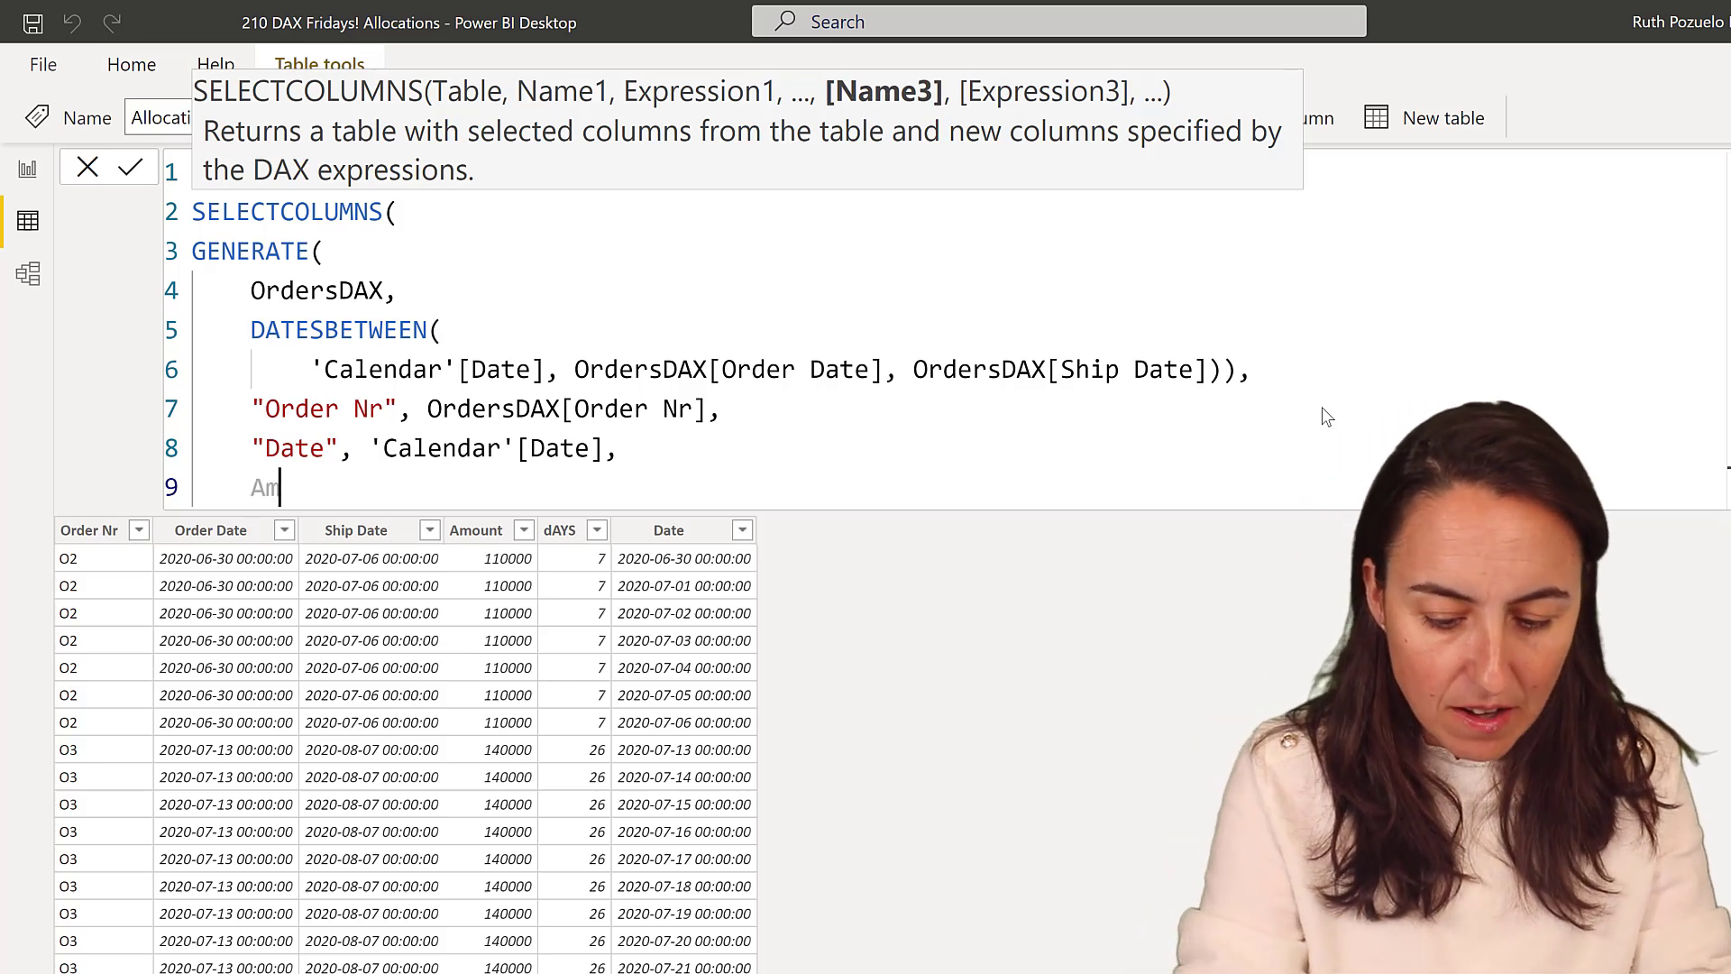
key("BackSpace")
key("BackSpace")
key("BackSpace")
key("BackSpace")
key("BackSpace")
key("BackSpace")
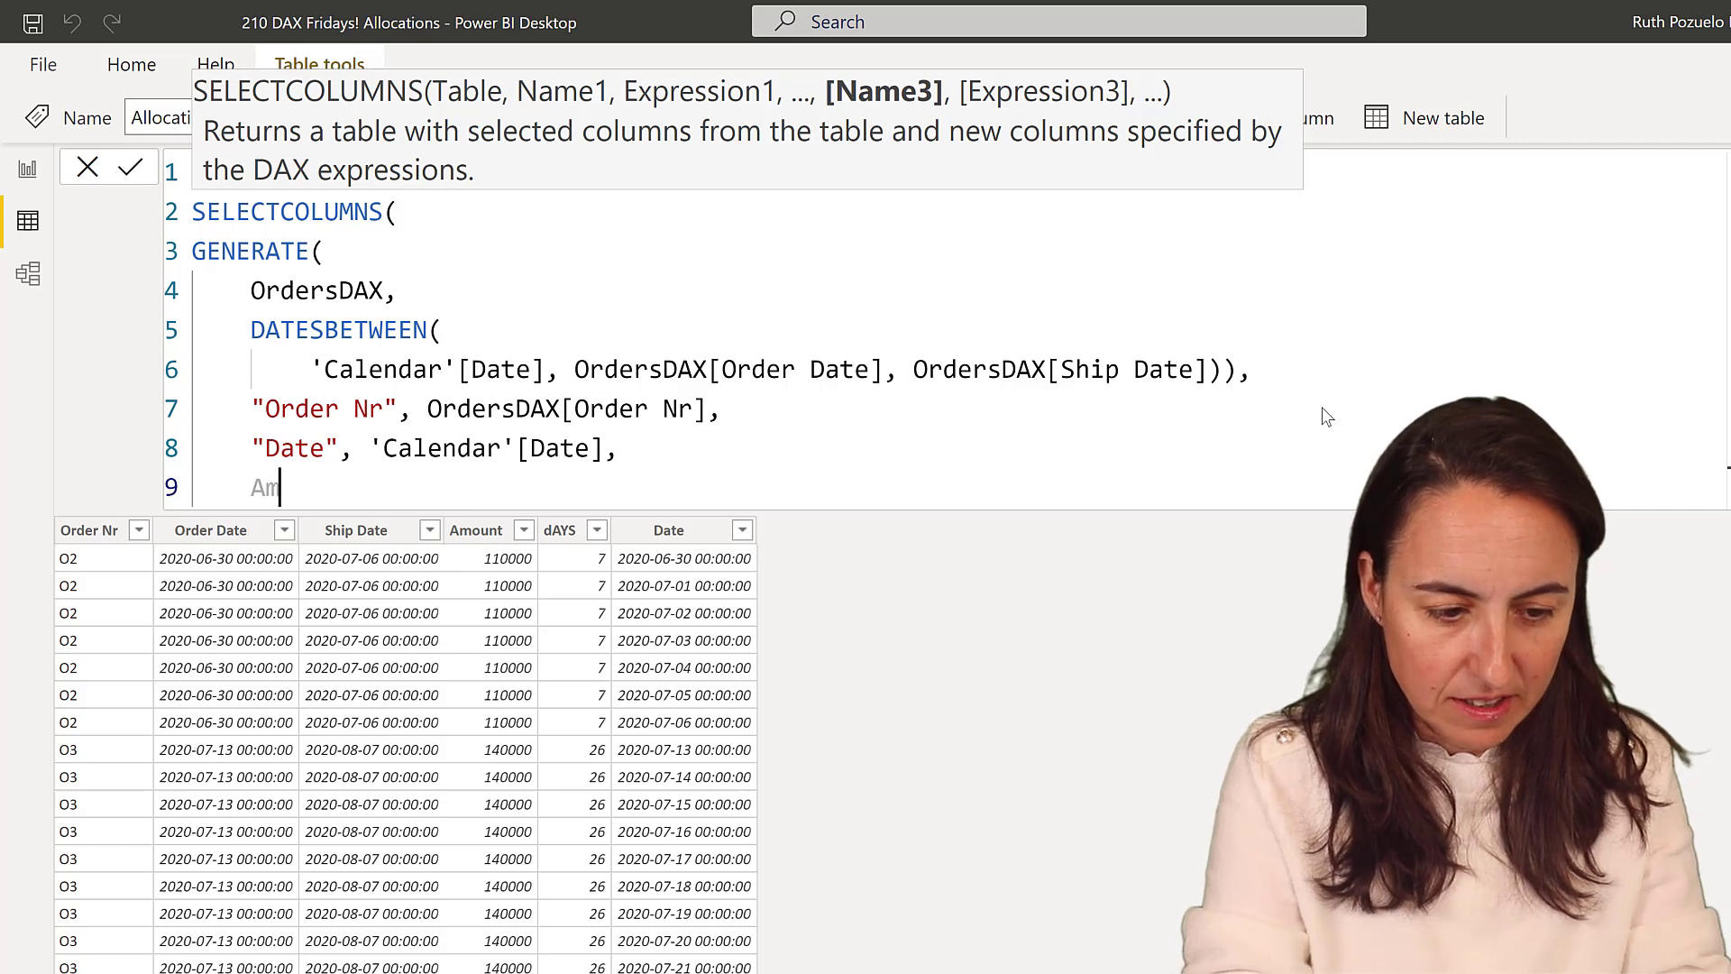
type("\"")
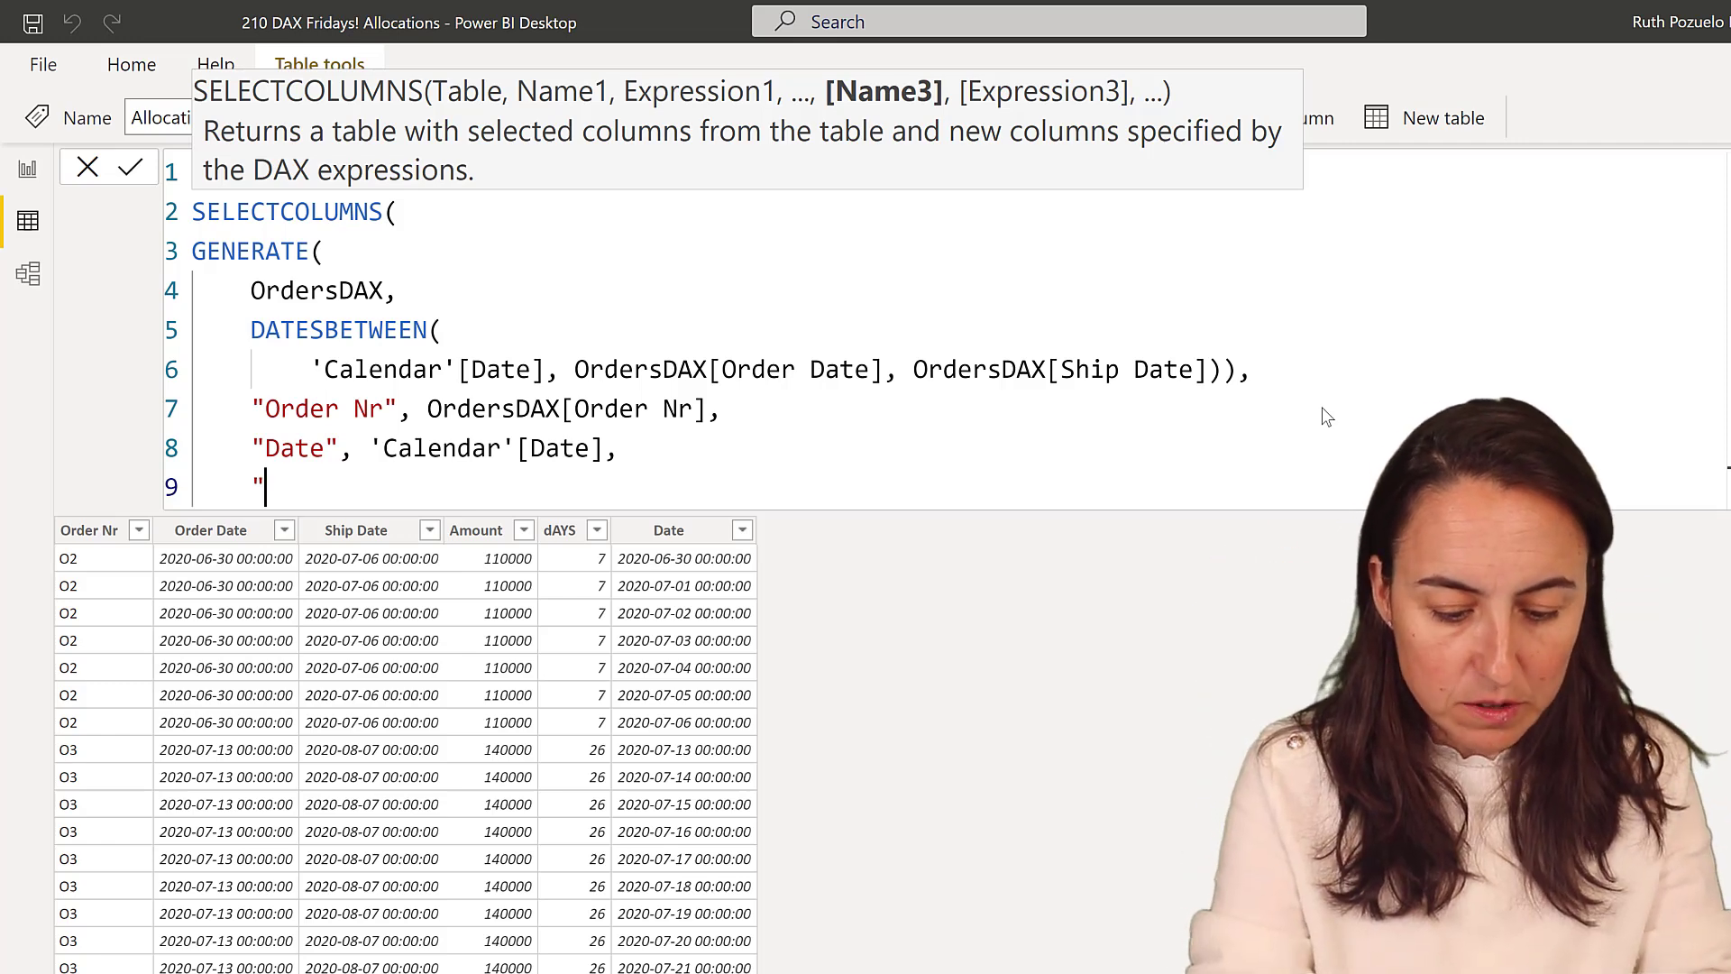
type("Amount")
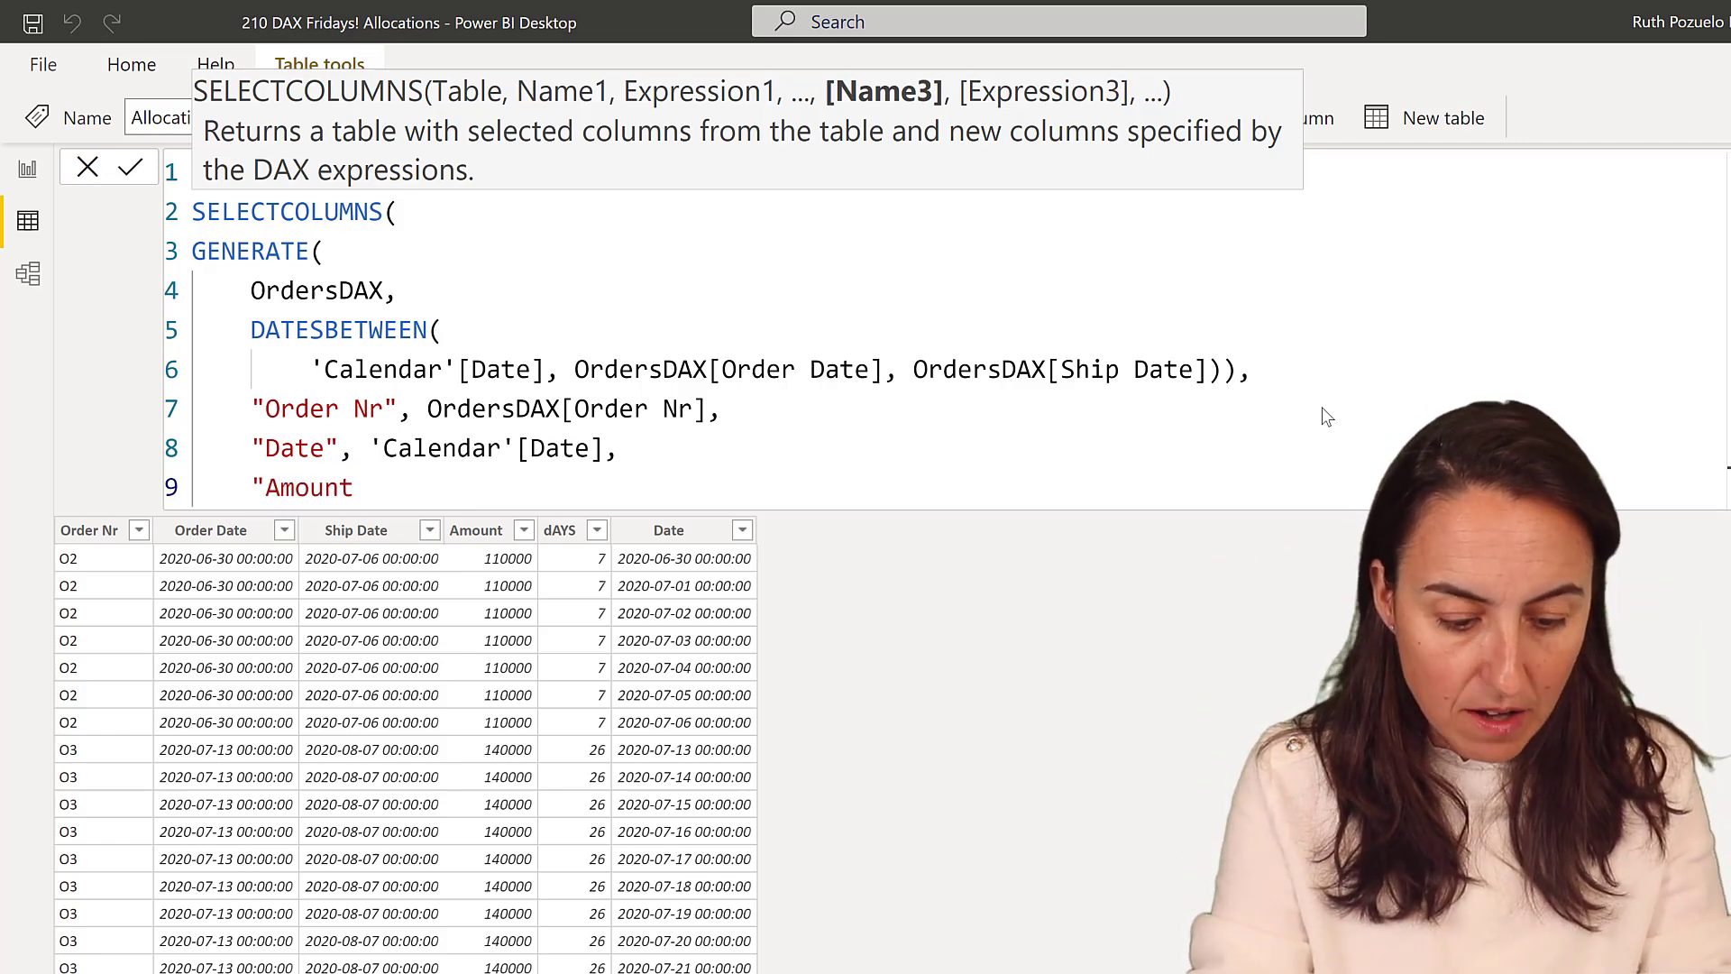
type("\",")
key("Return")
type("d")
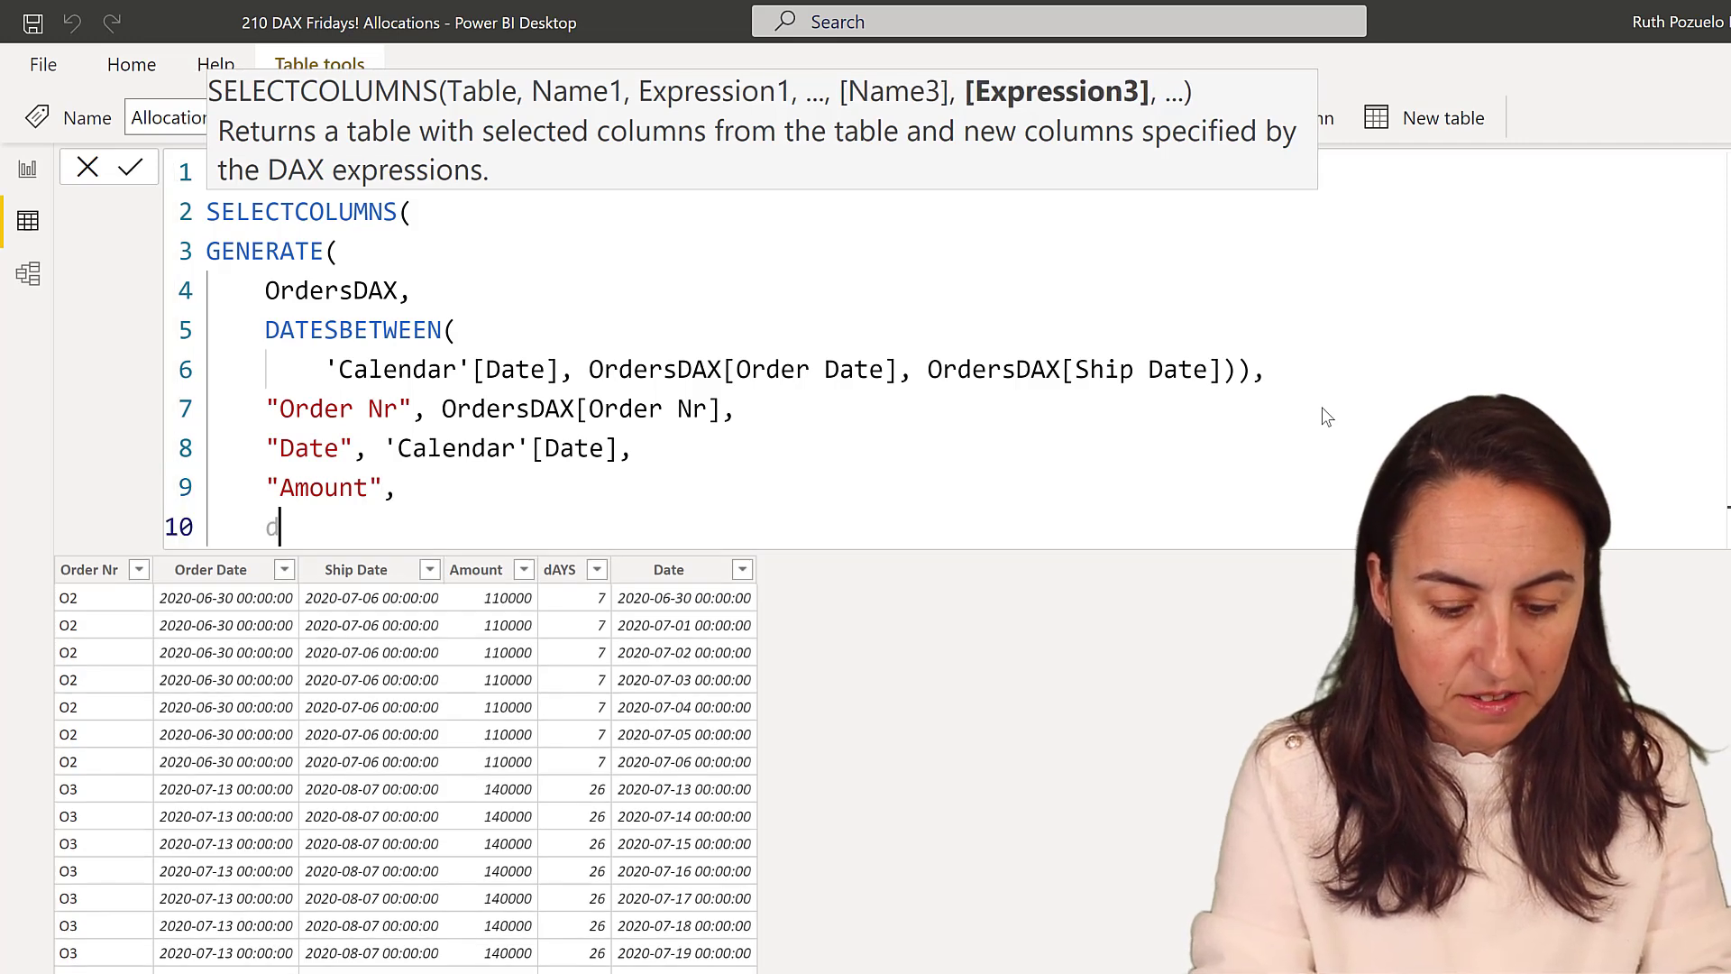
type("iv")
key("Tab")
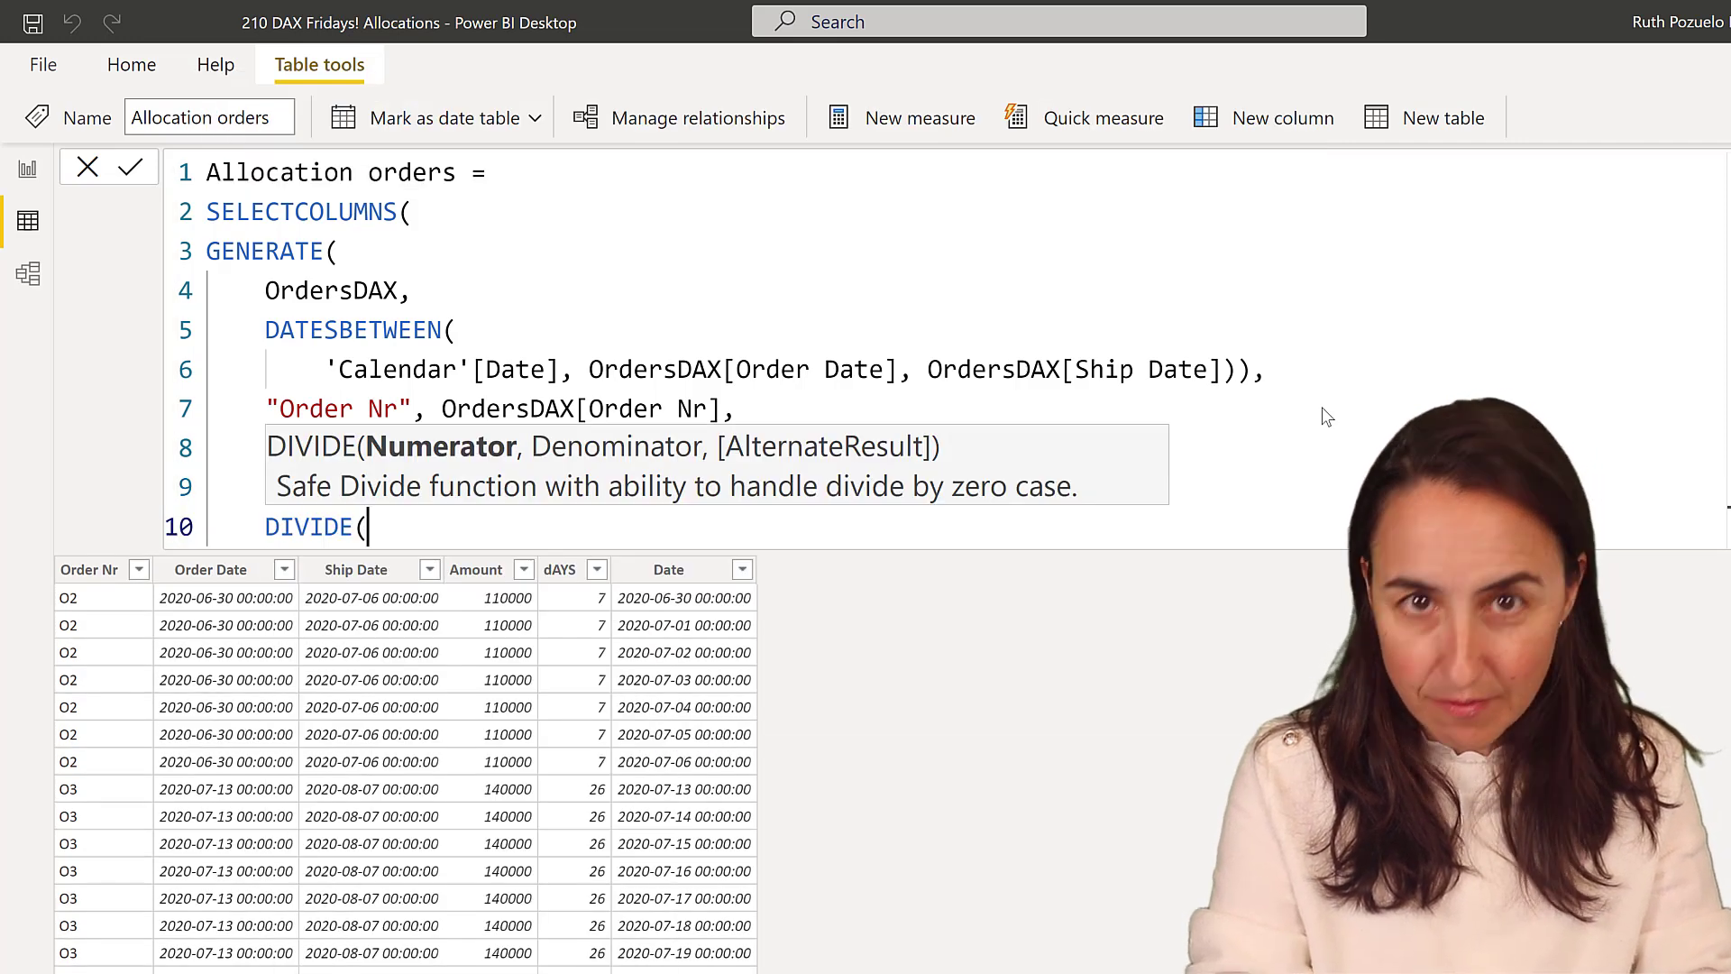
type("amo")
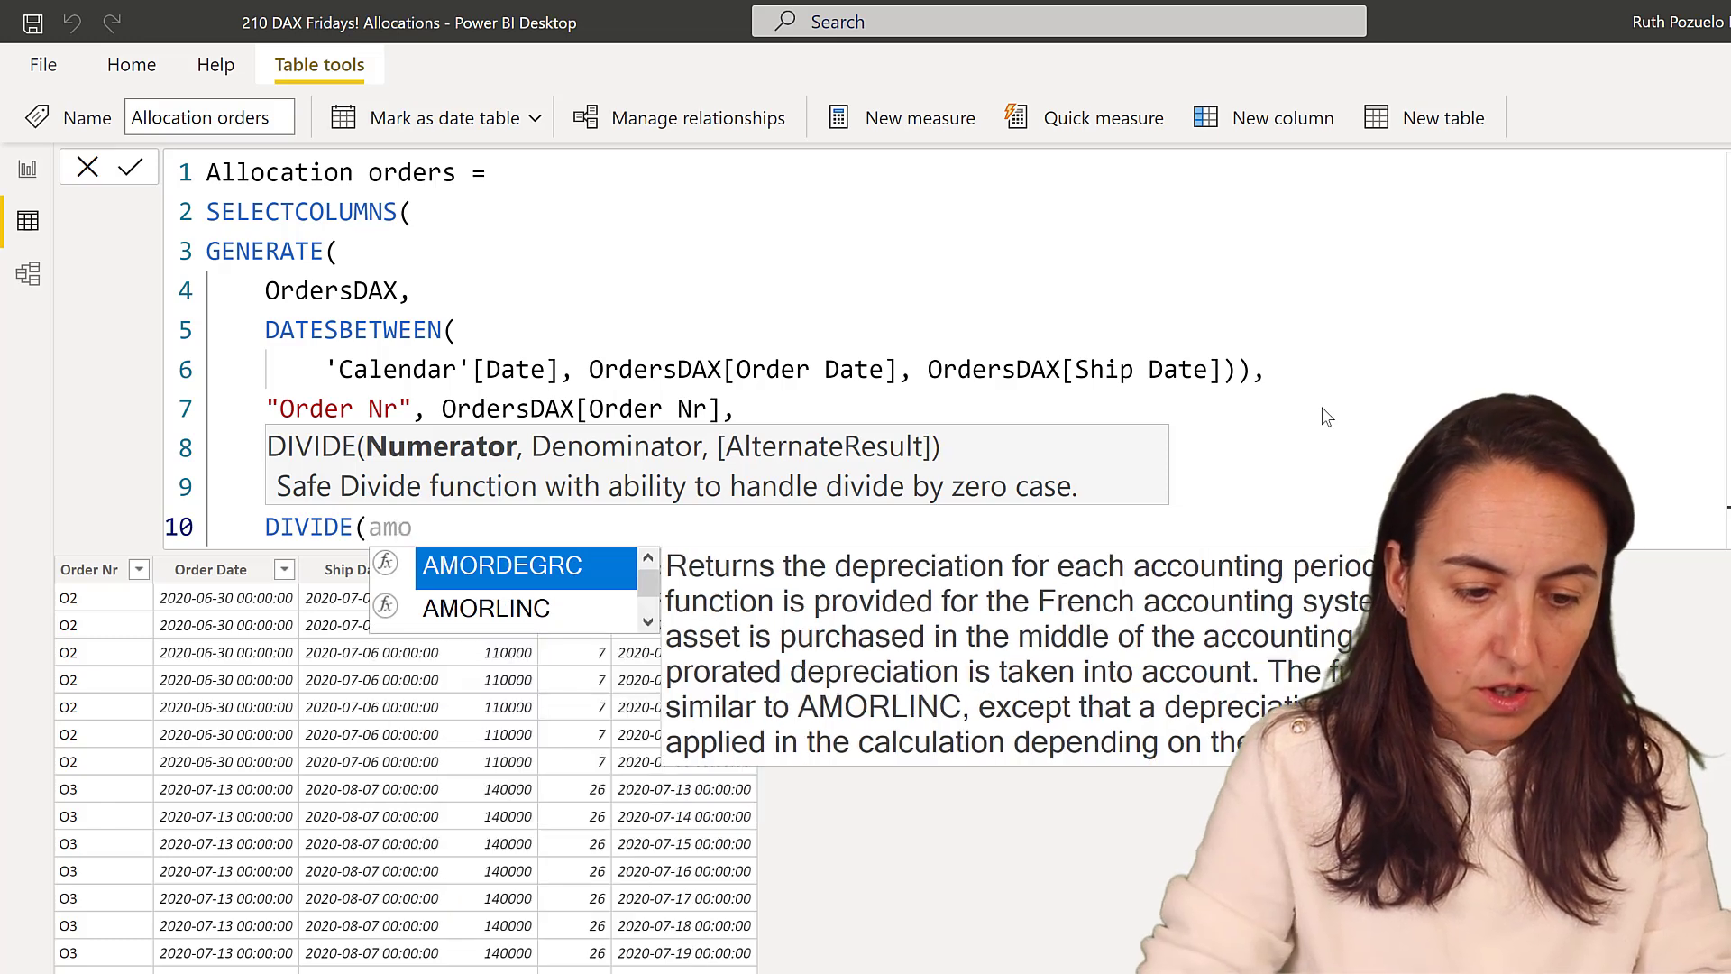
type("un")
key("Tab")
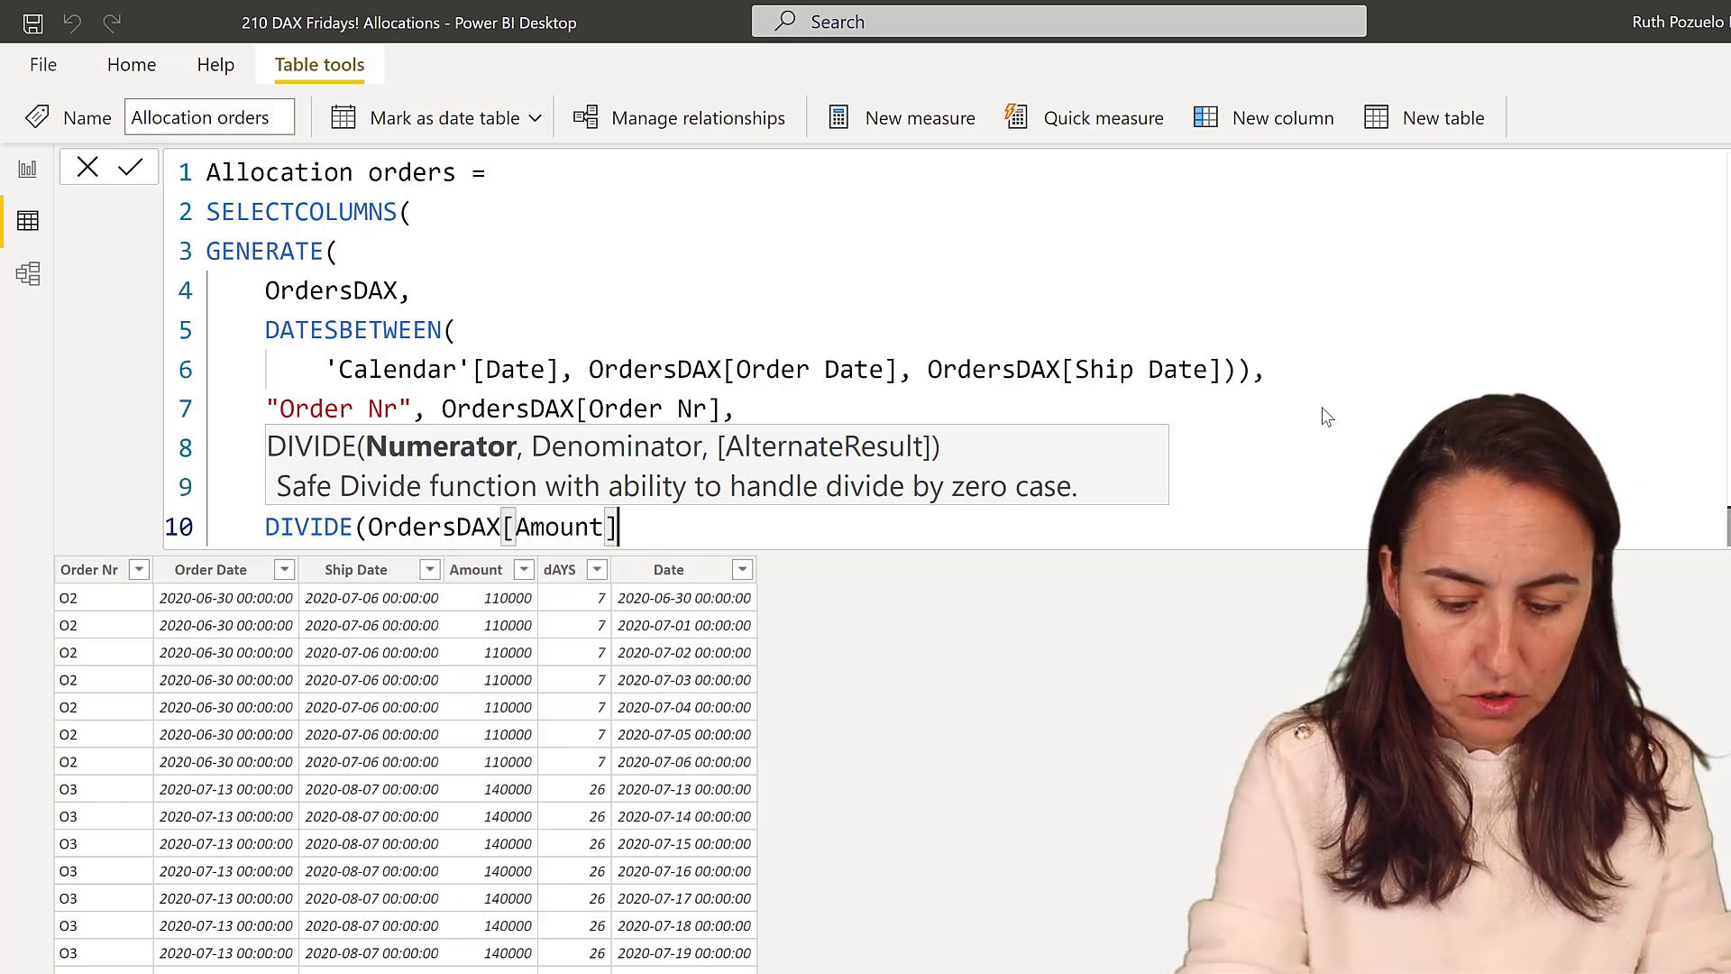
type(",")
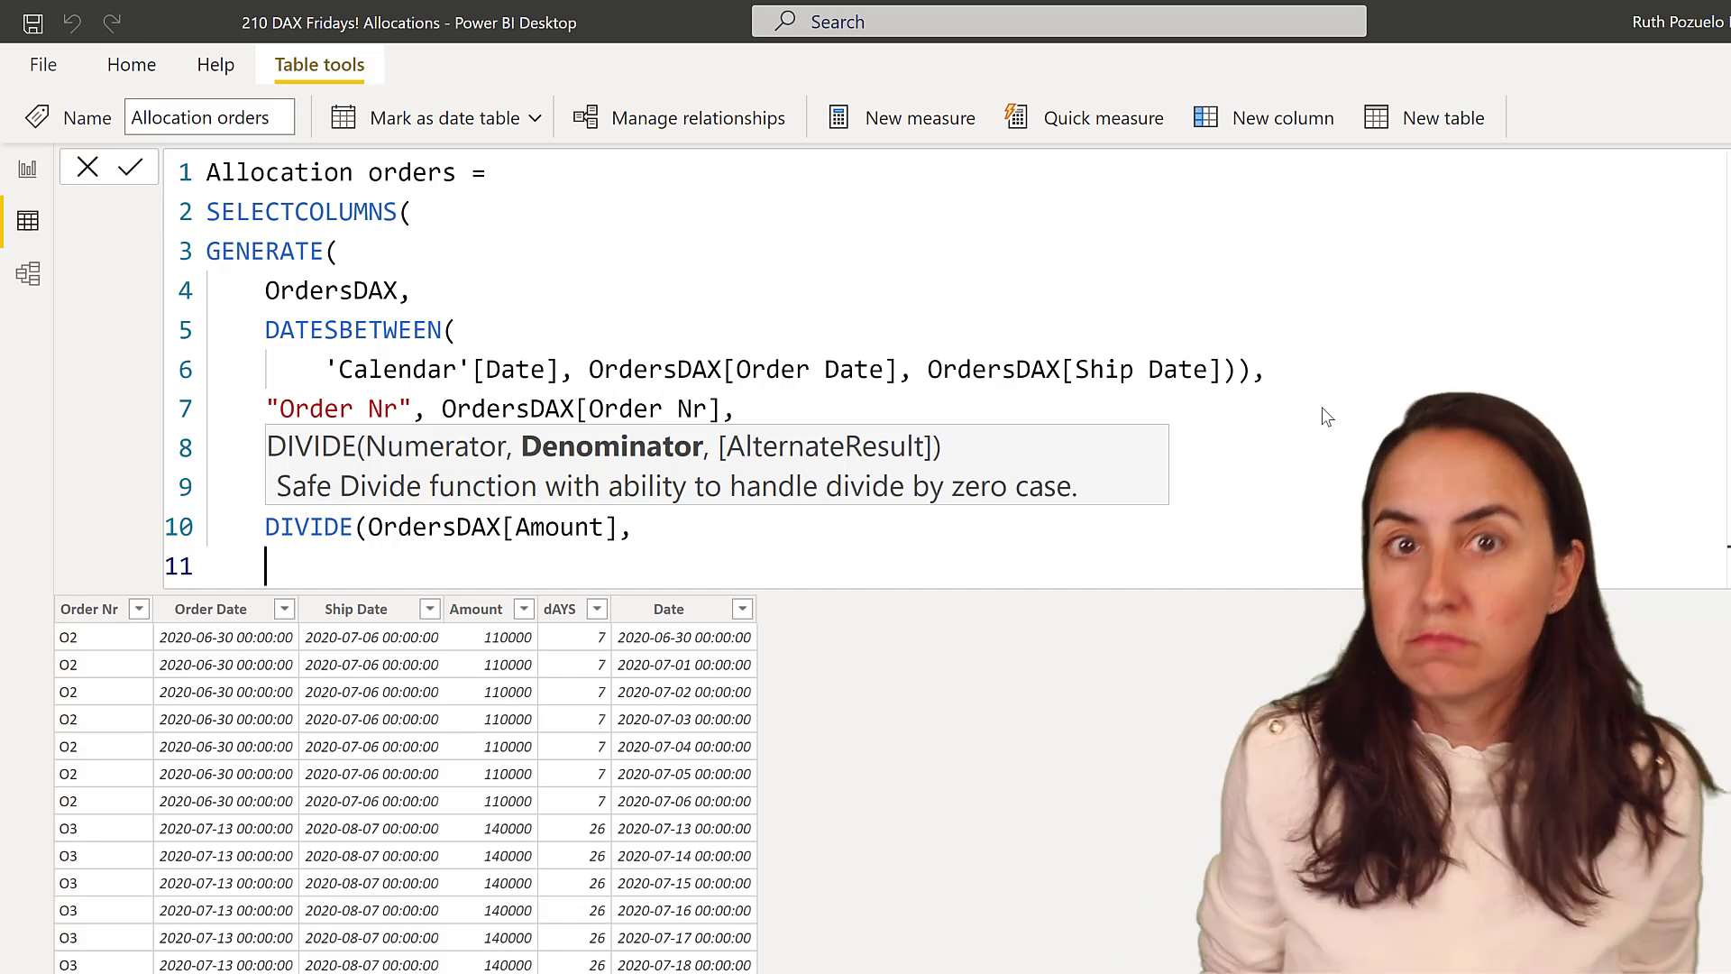
key("Escape")
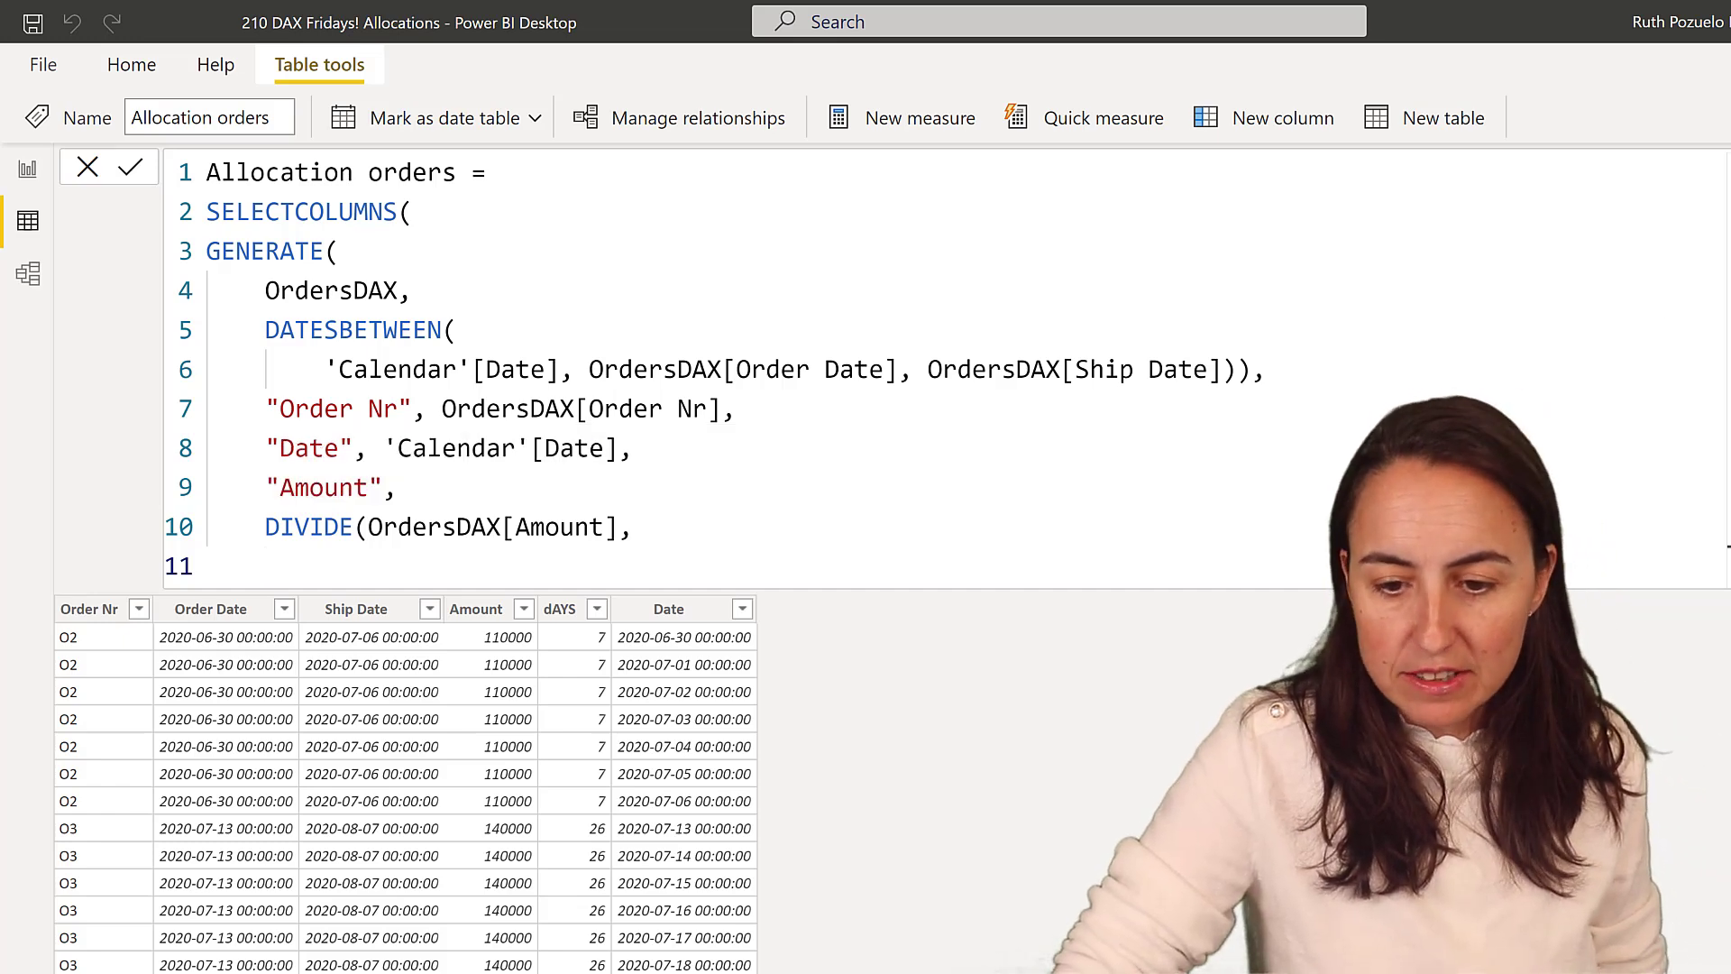
type("))")
key("Return")
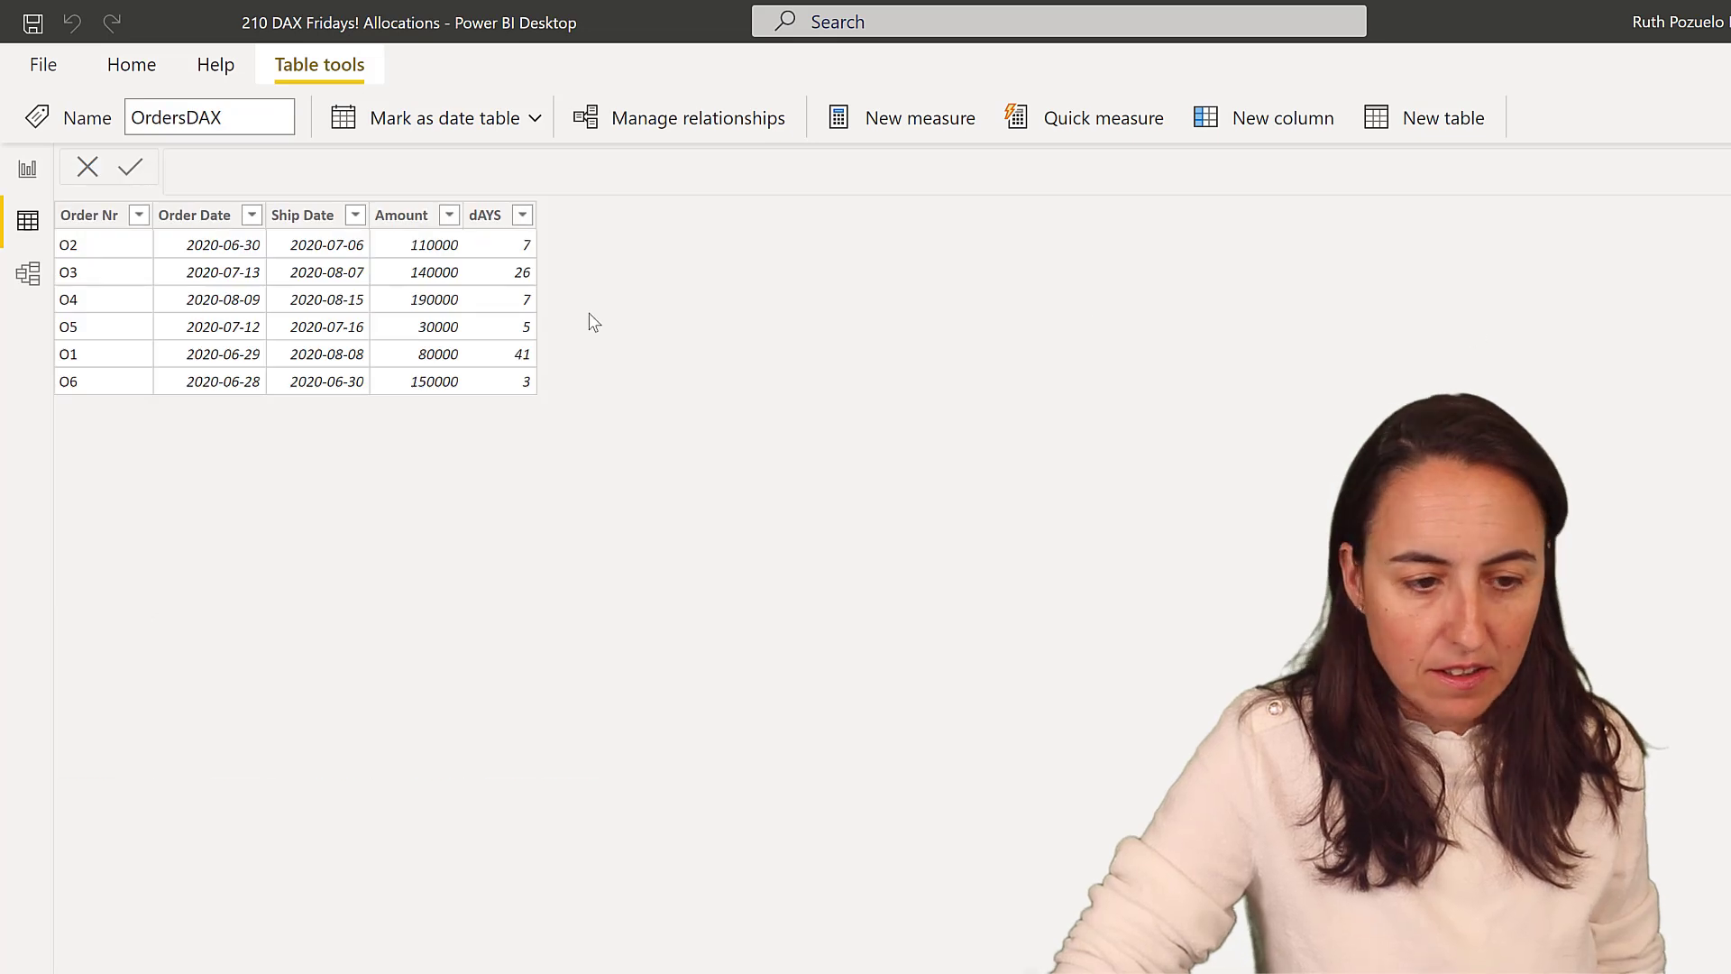
Copy the DATEDIFF day-count expression from the dAYS column's formula.
left_click(494, 216)
left_click_drag(1078, 212, 1000, 211)
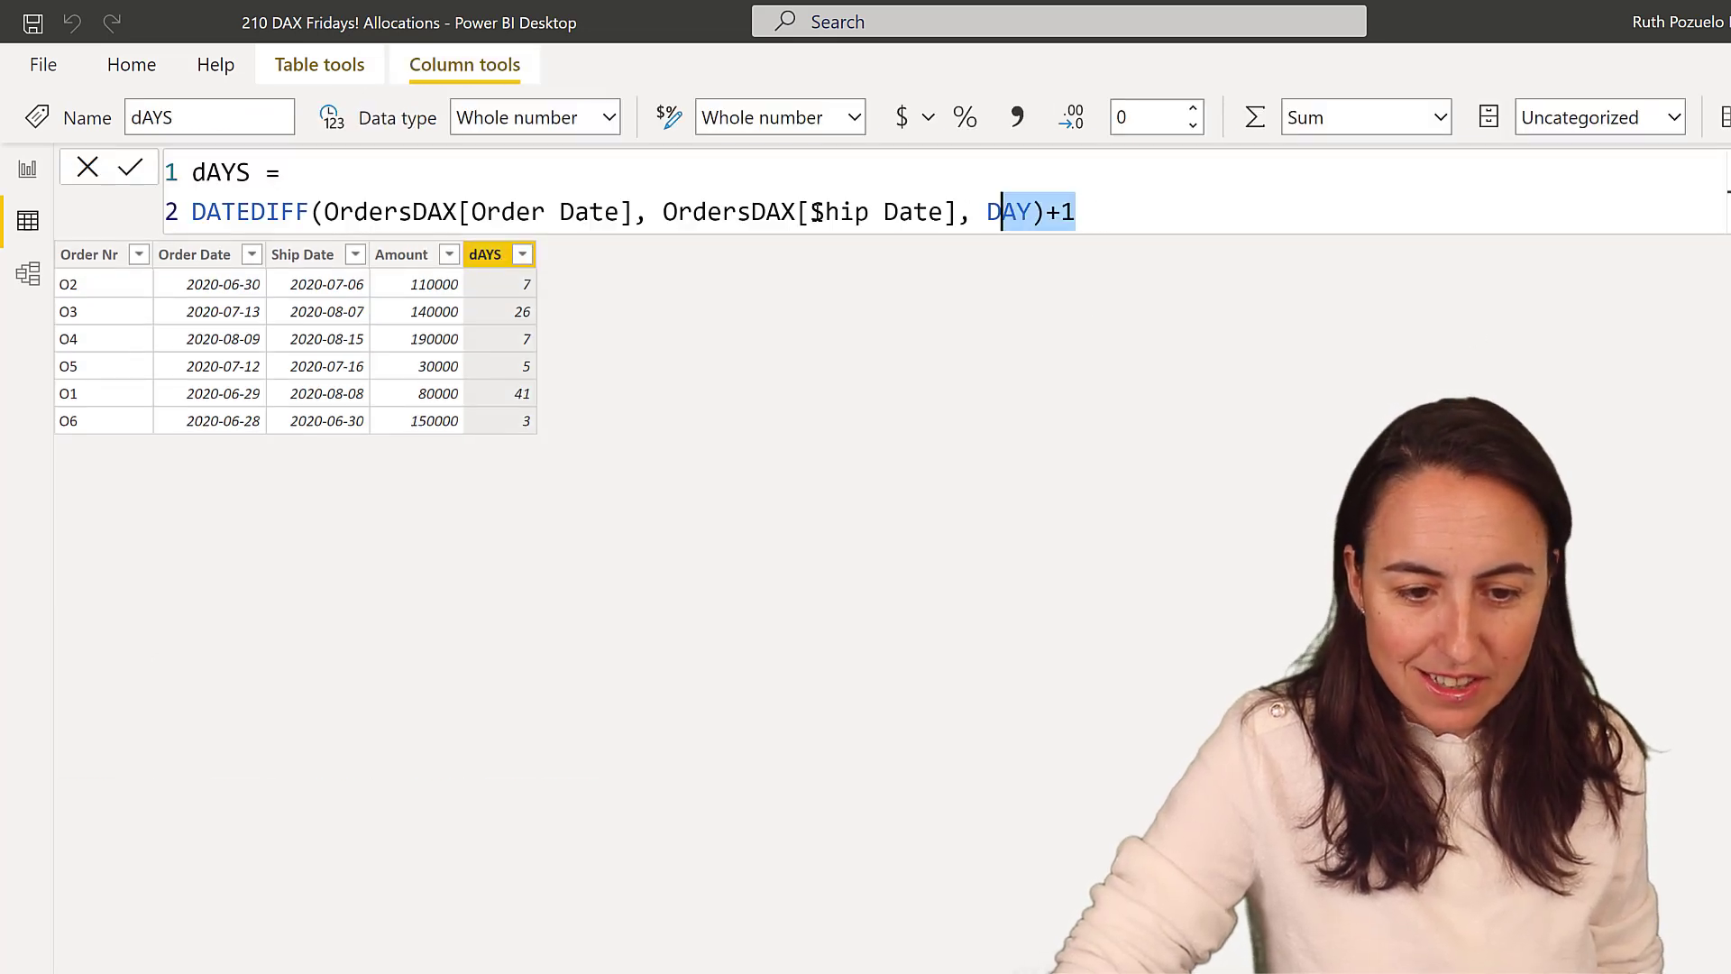
left_click_drag(817, 212, 175, 221)
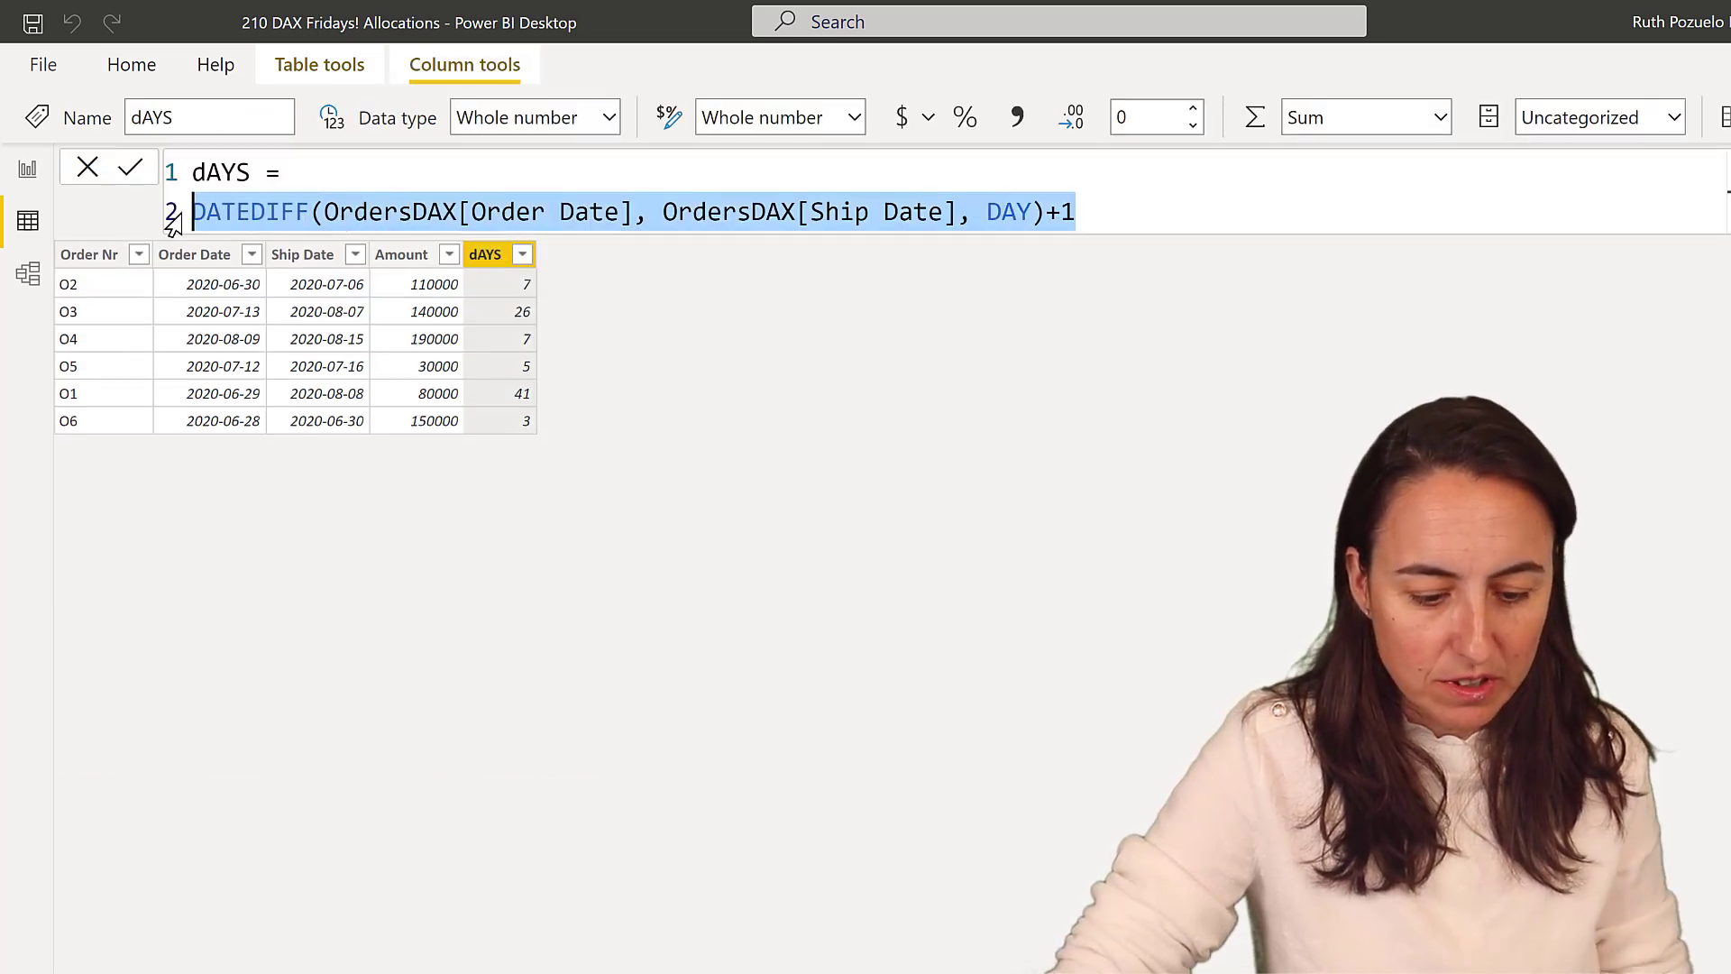
left_click(1178, 634)
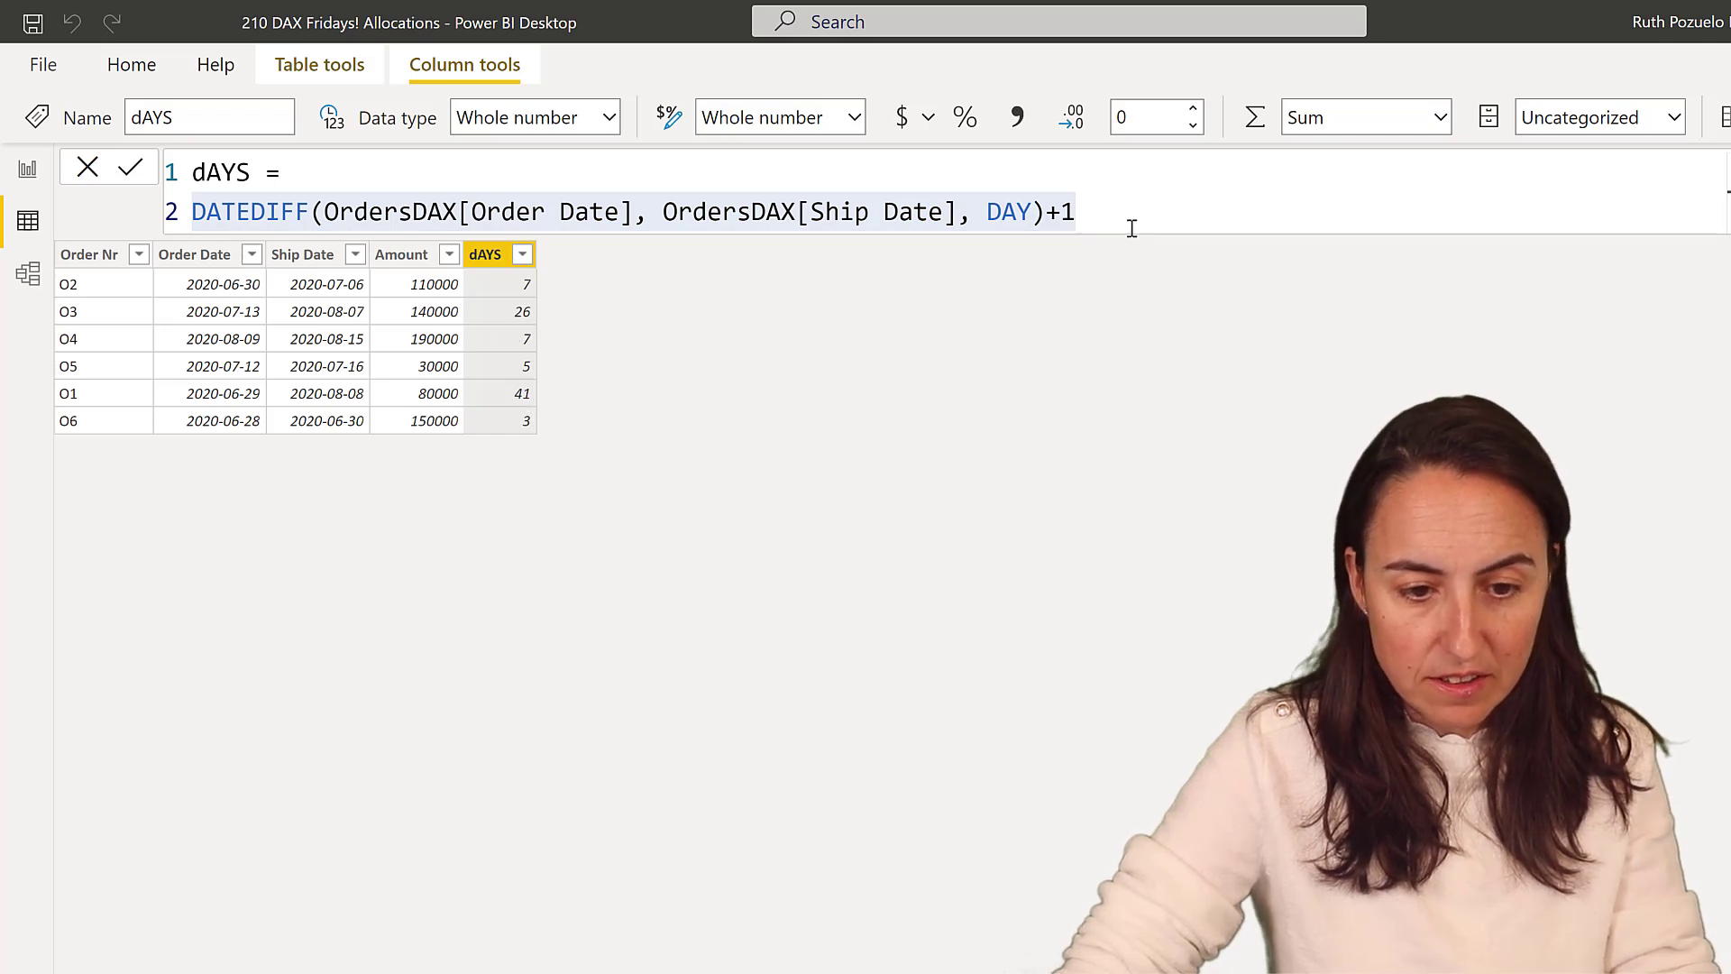
left_click_drag(1126, 219, 191, 212)
key("ctrl+c")
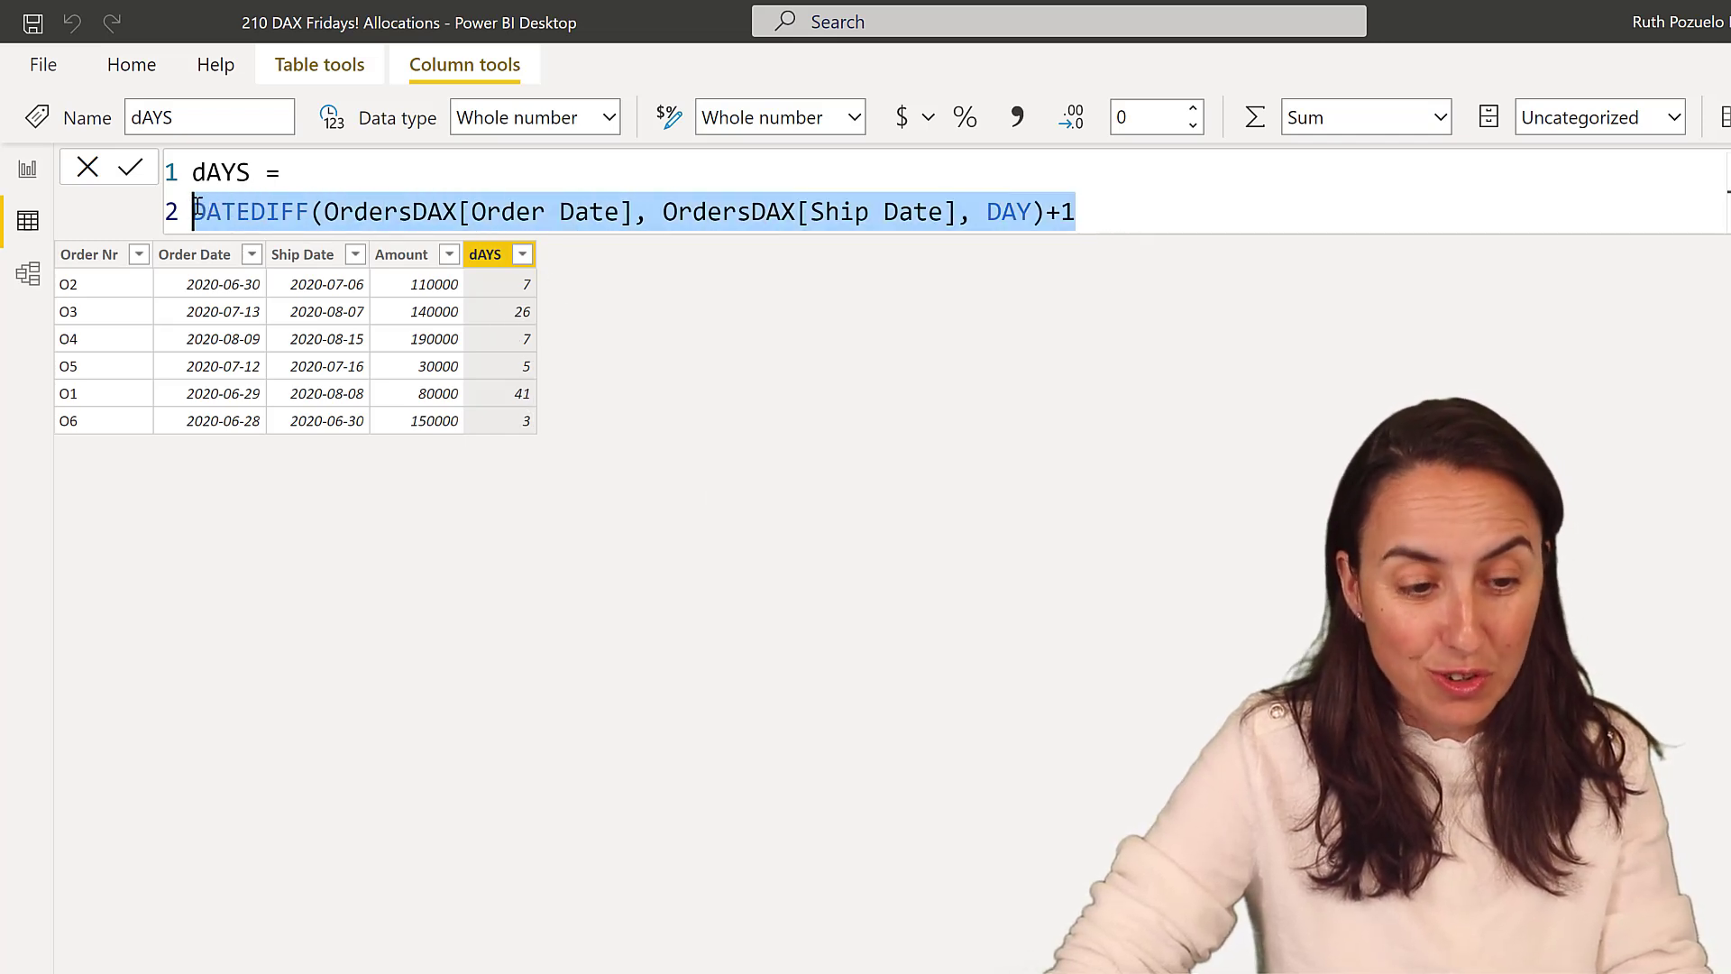
Delete the dAYS column from OrdersDAX.
right_click(486, 255)
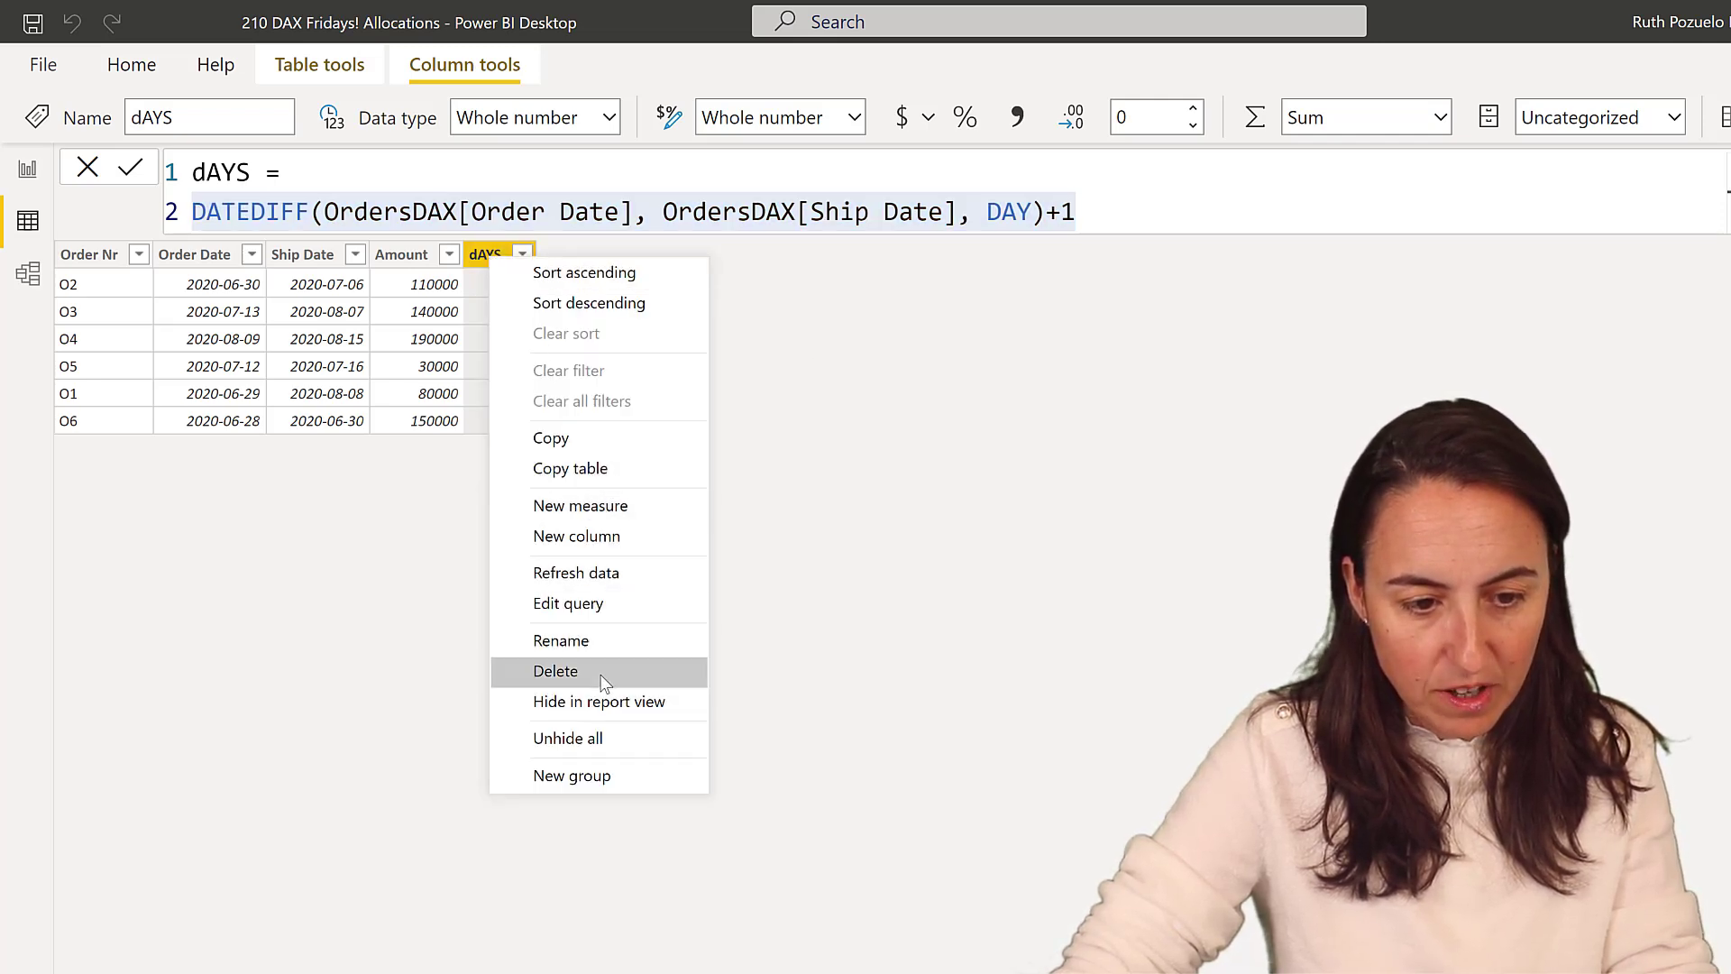
left_click(559, 670)
left_click(1138, 655)
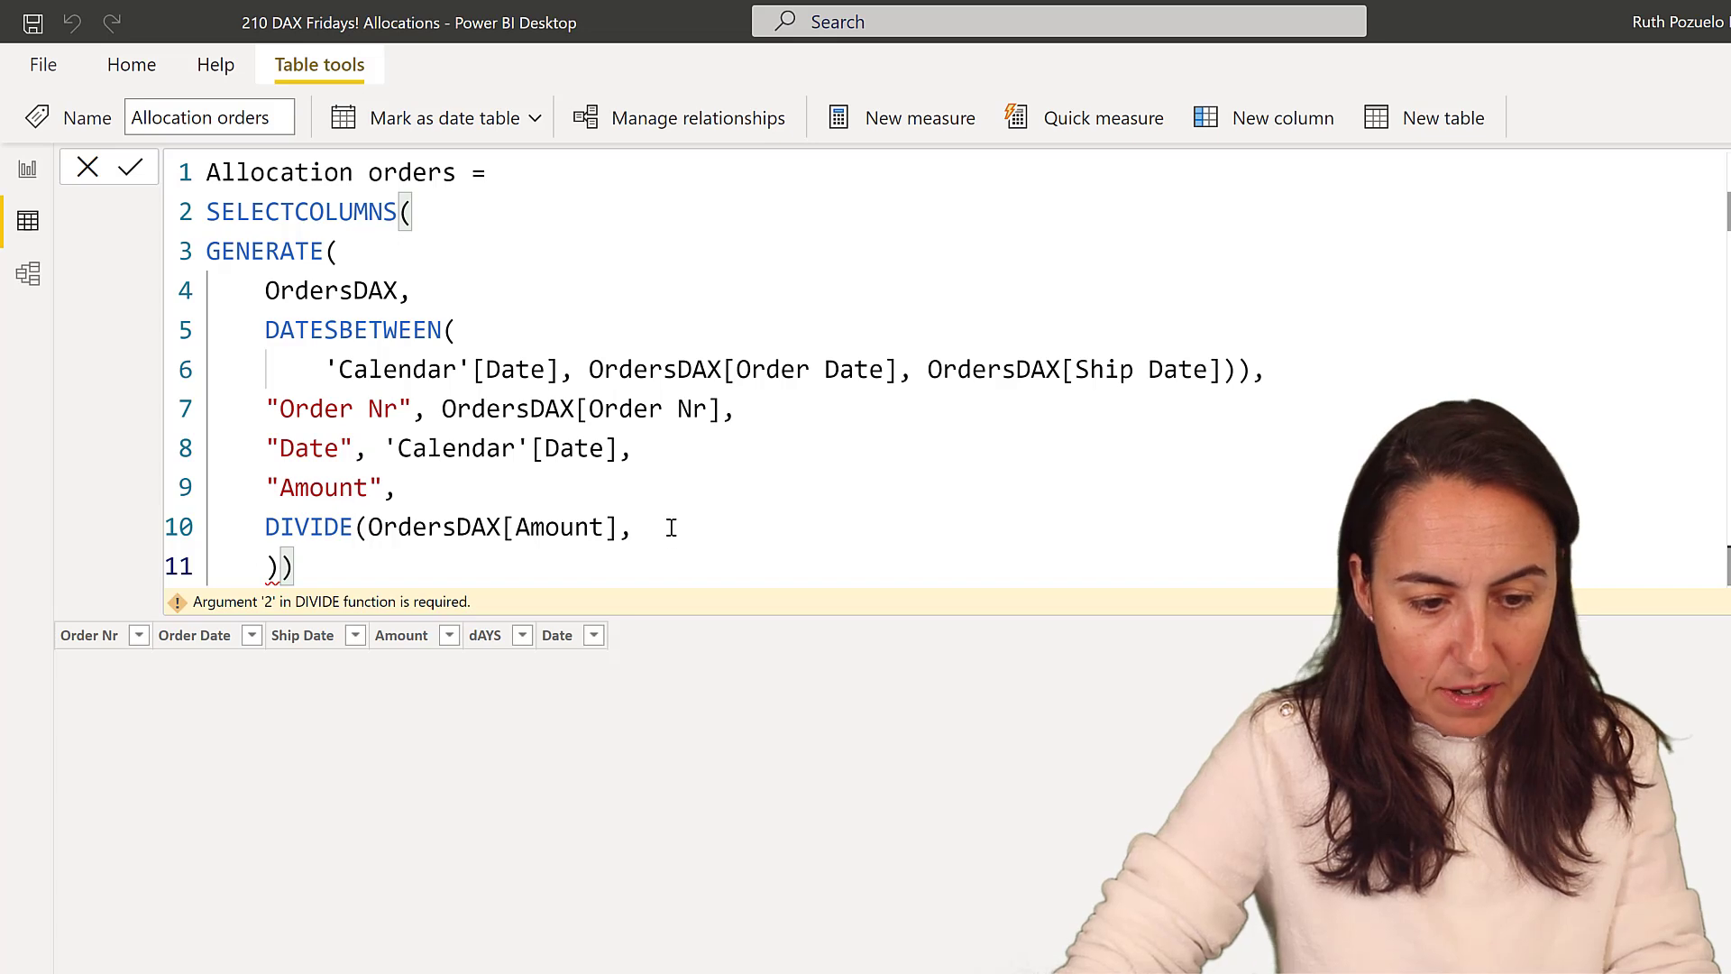
Paste the DATEDIFF(...)+1 day count as DIVIDE's denominator and commit the Allocation orders formula.
left_click(670, 528)
left_click(267, 566)
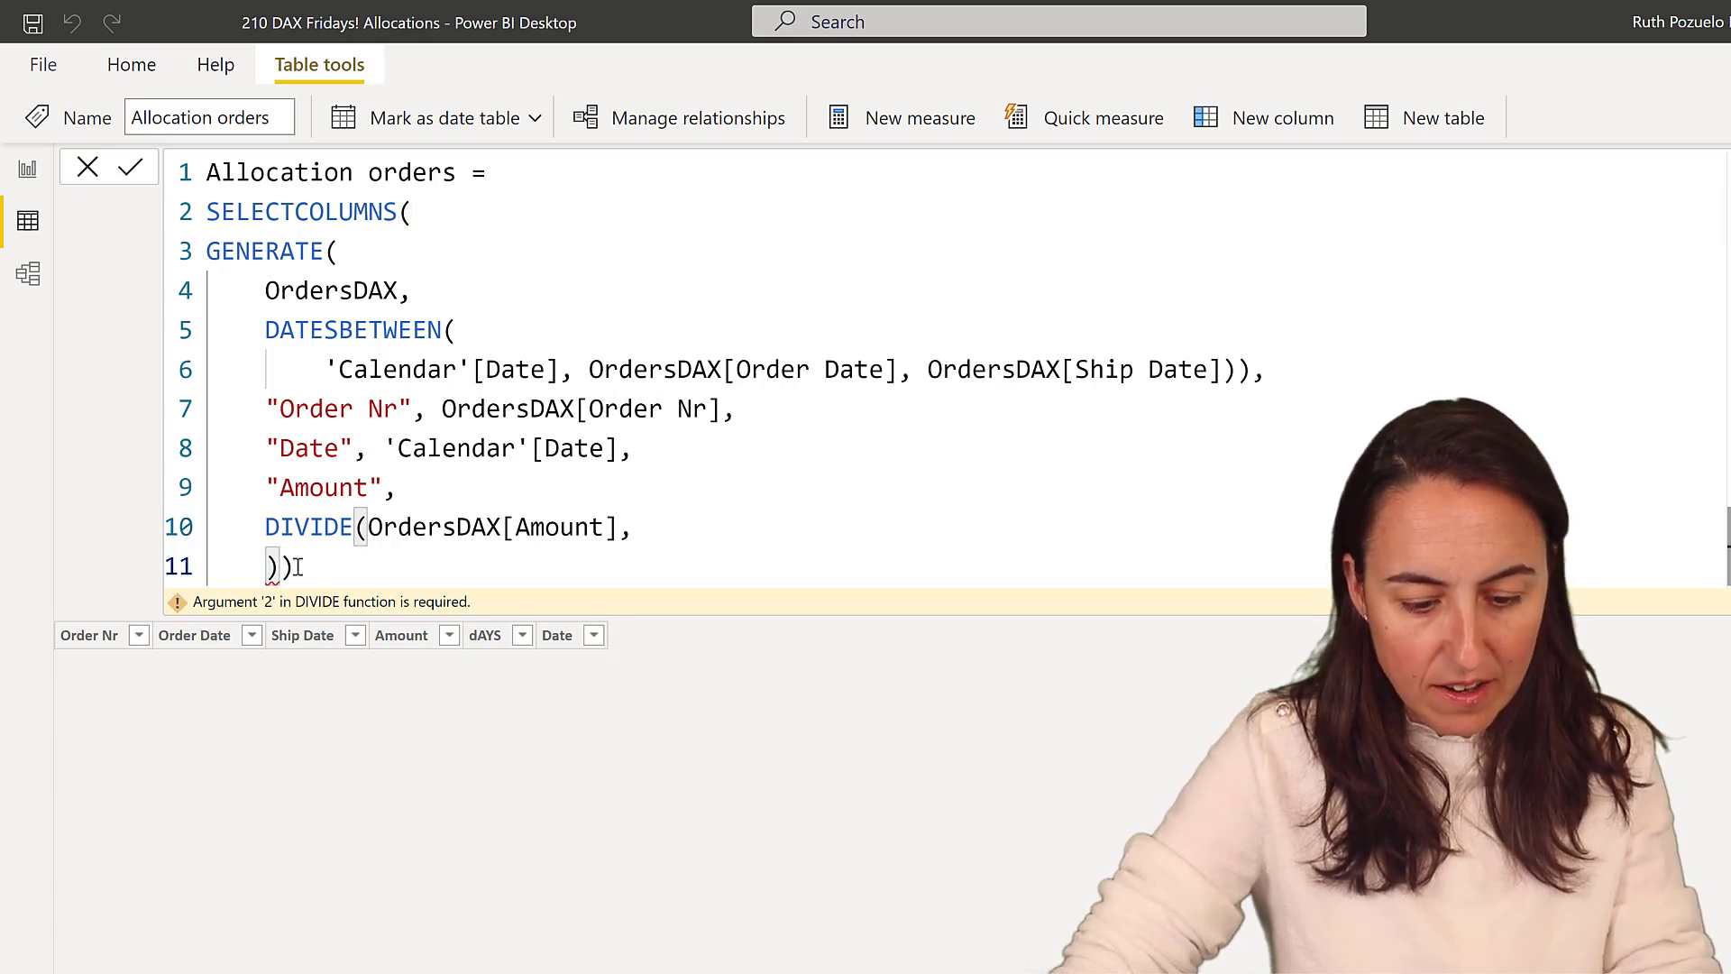
key("ctrl+v")
left_click(1246, 569)
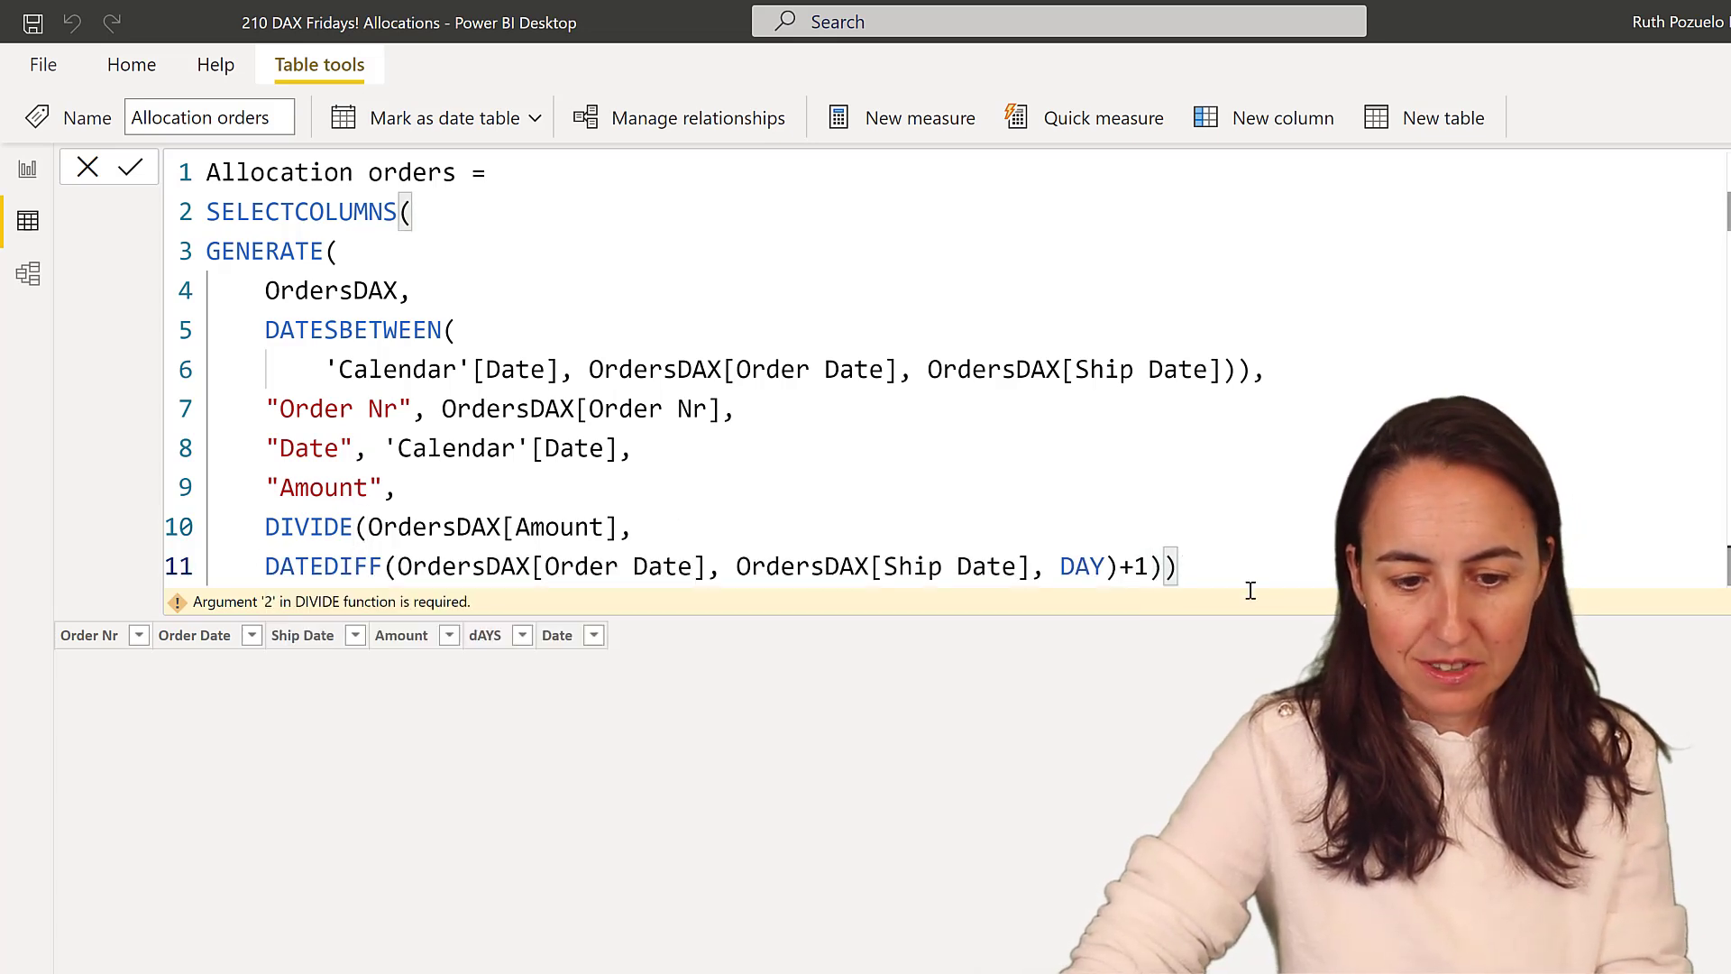
key("Return")
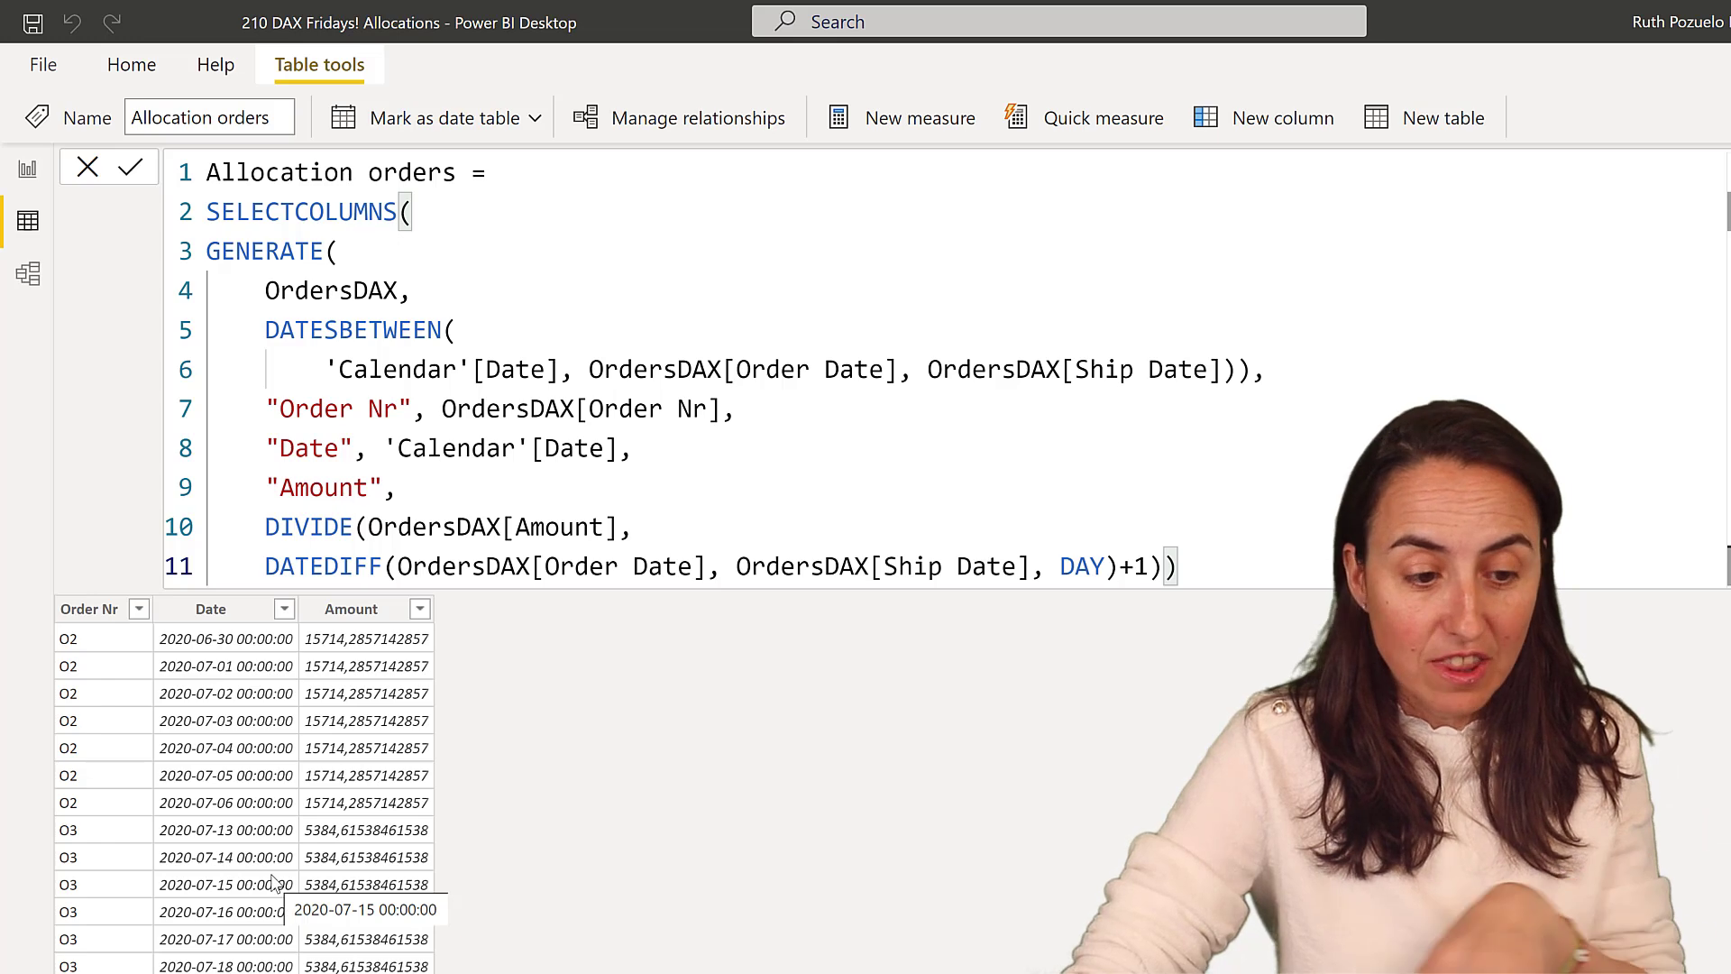
Make the Date column a Date type with yyyy-mm-dd format.
left_click(109, 667)
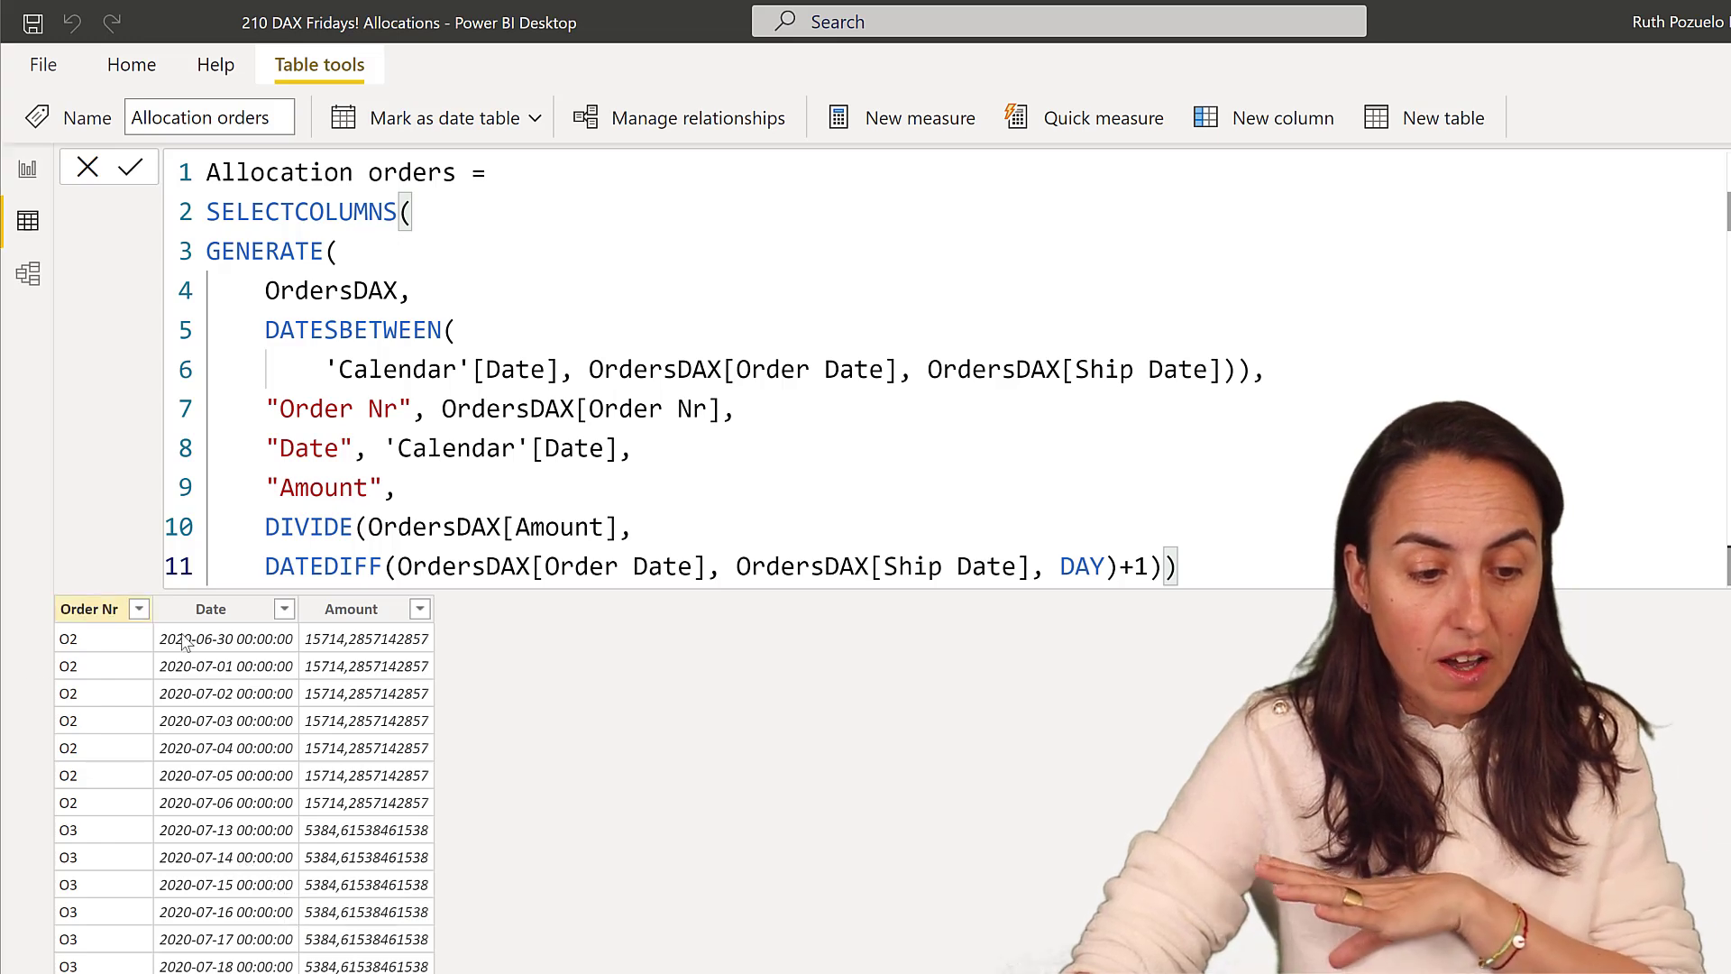
left_click(221, 613)
left_click(608, 117)
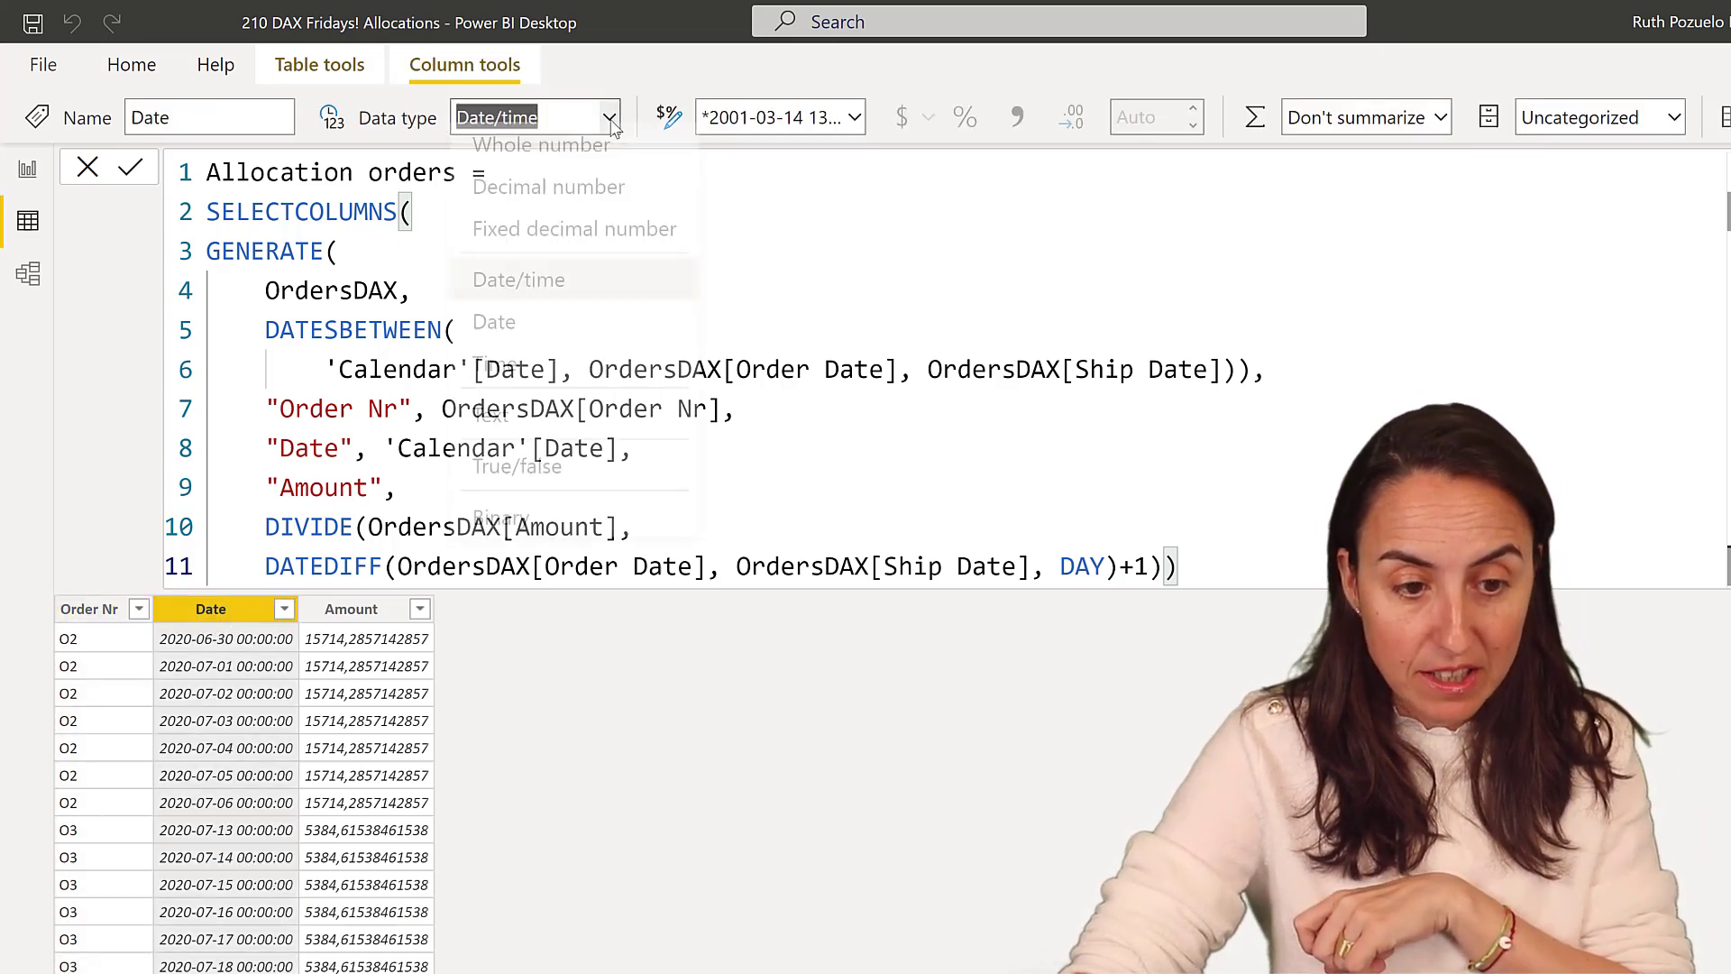
left_click(569, 347)
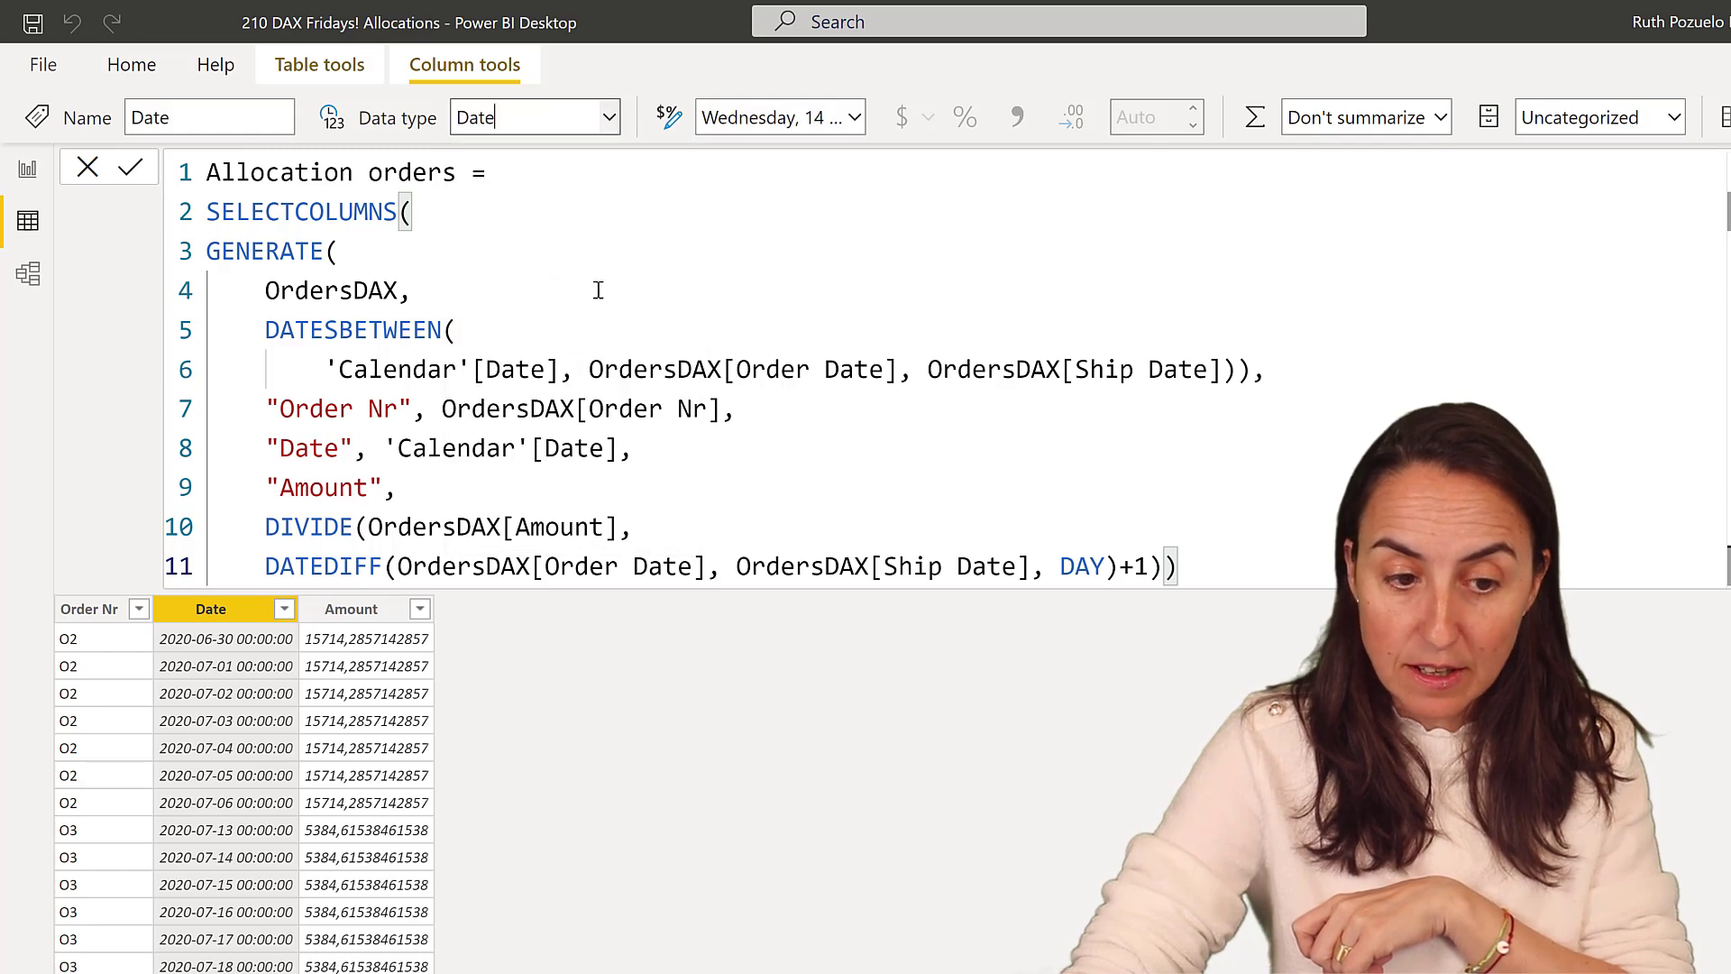
left_click(853, 118)
left_click(831, 210)
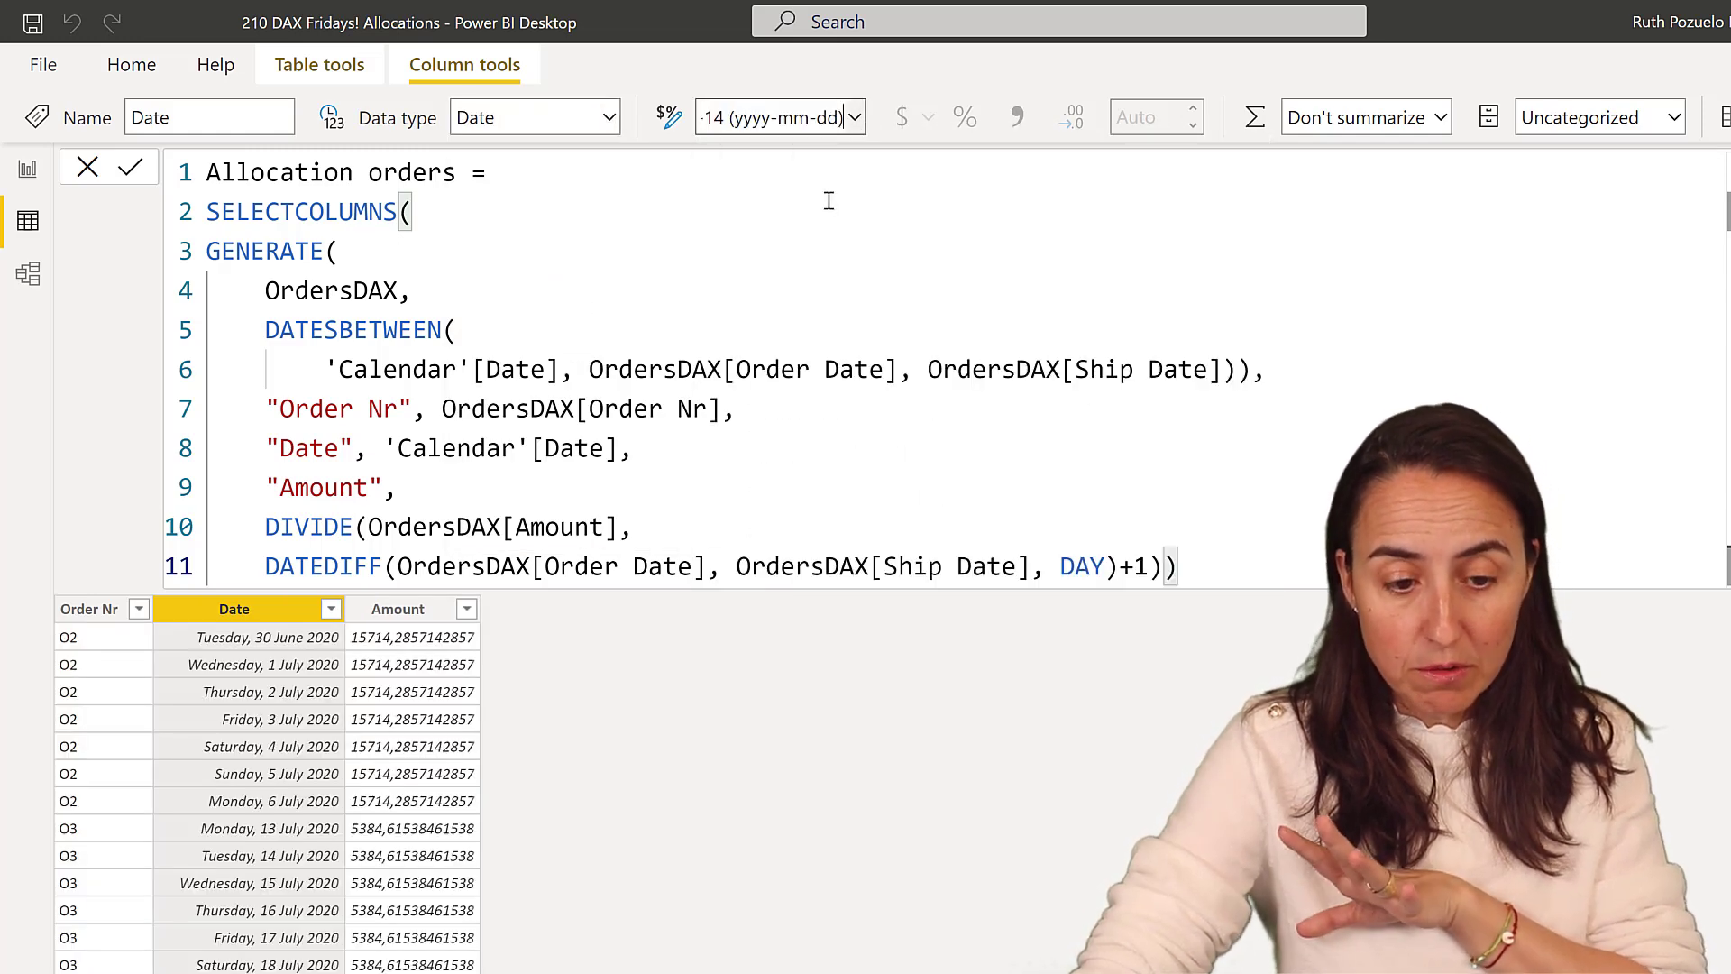
Add a table visual on the report page showing Order Nr and Amount.
left_click(28, 174)
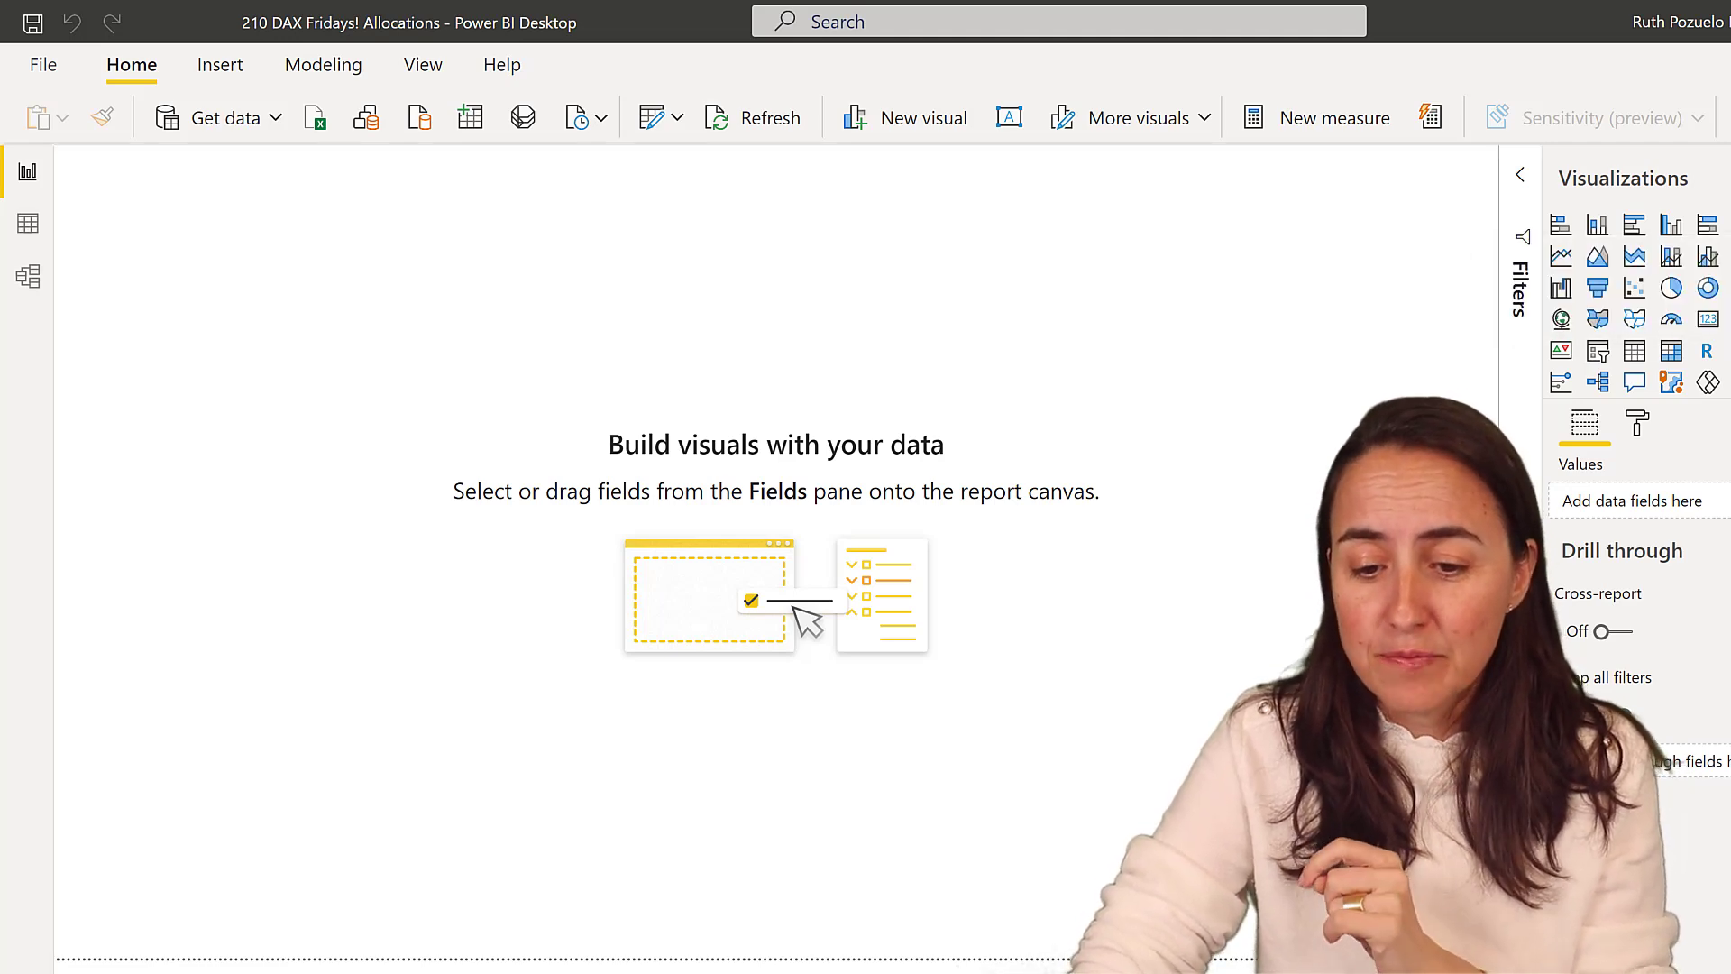
left_click_drag(1726, 343, 783, 266)
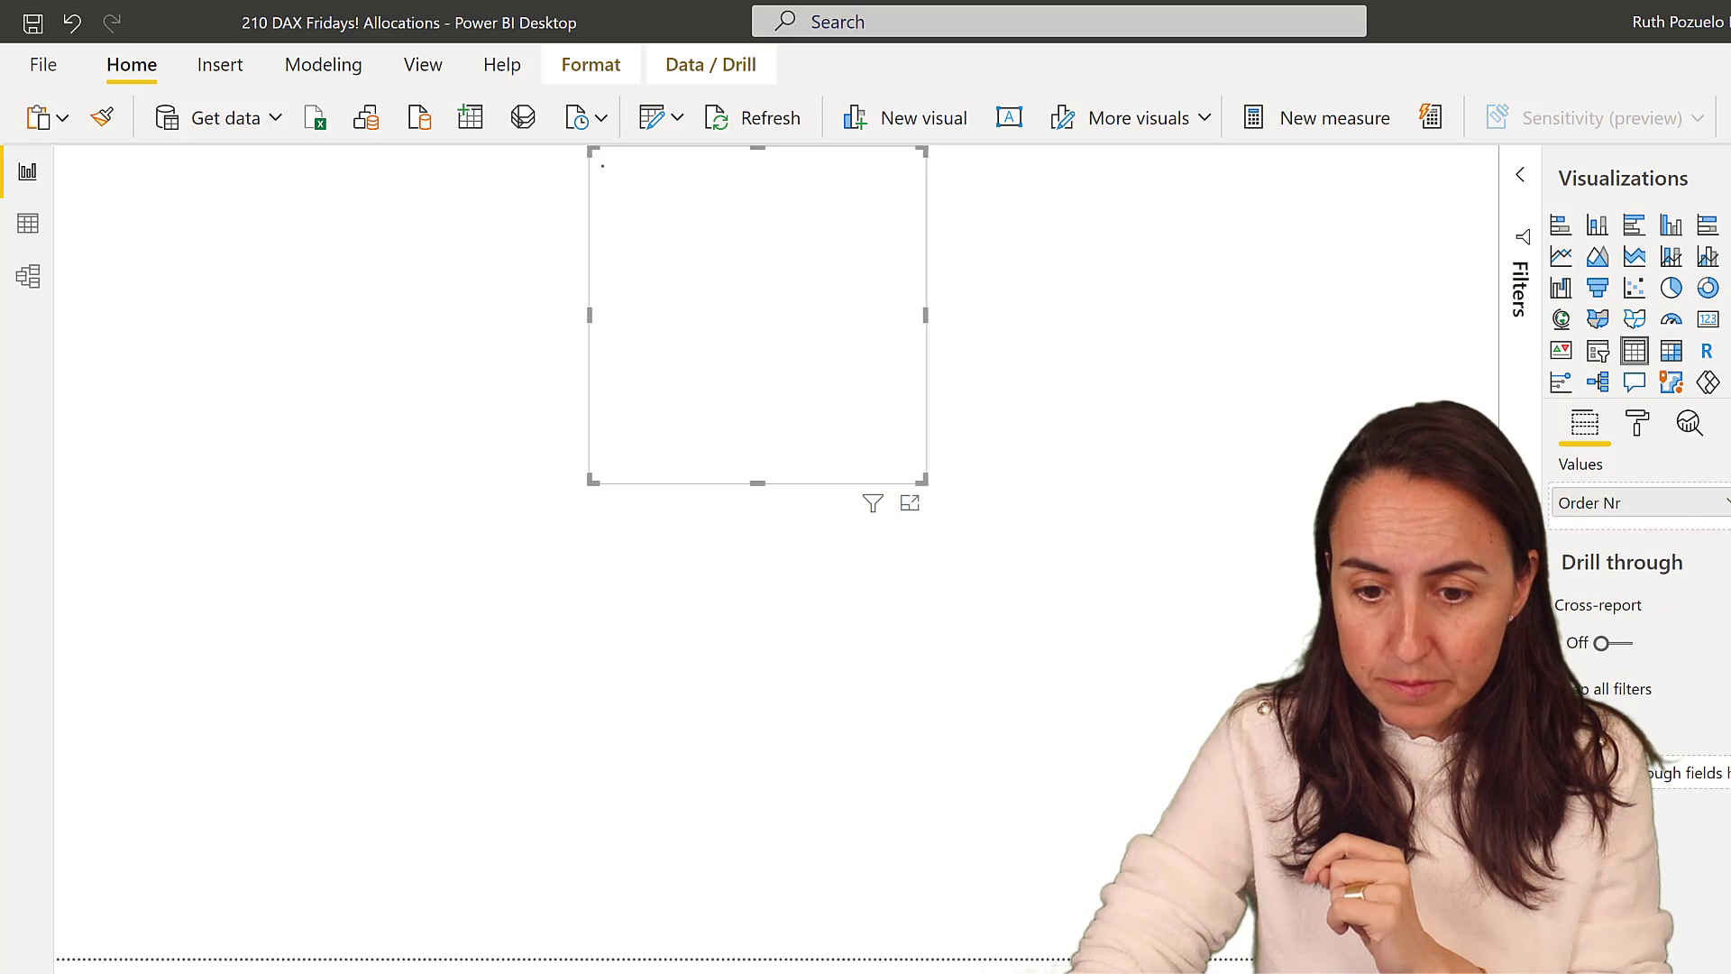
left_click_drag(1726, 324, 746, 332)
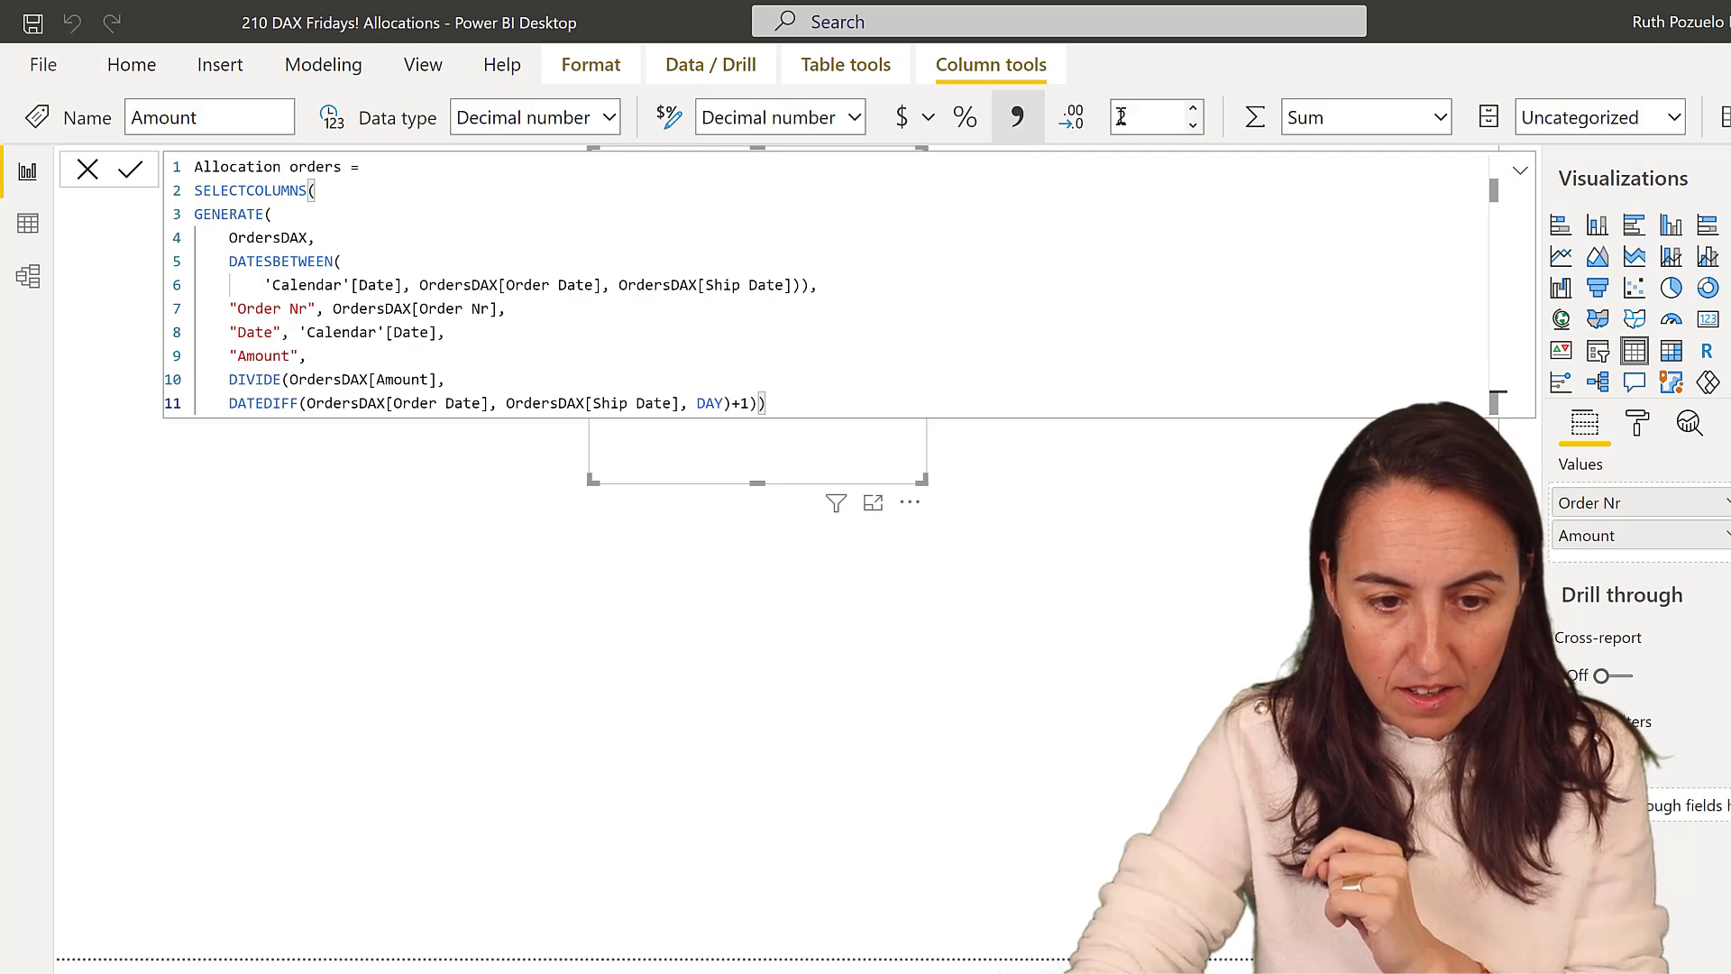
Give Amount two decimal places and start a second table visual with Order Nr.
key("BackSpace")
type("2")
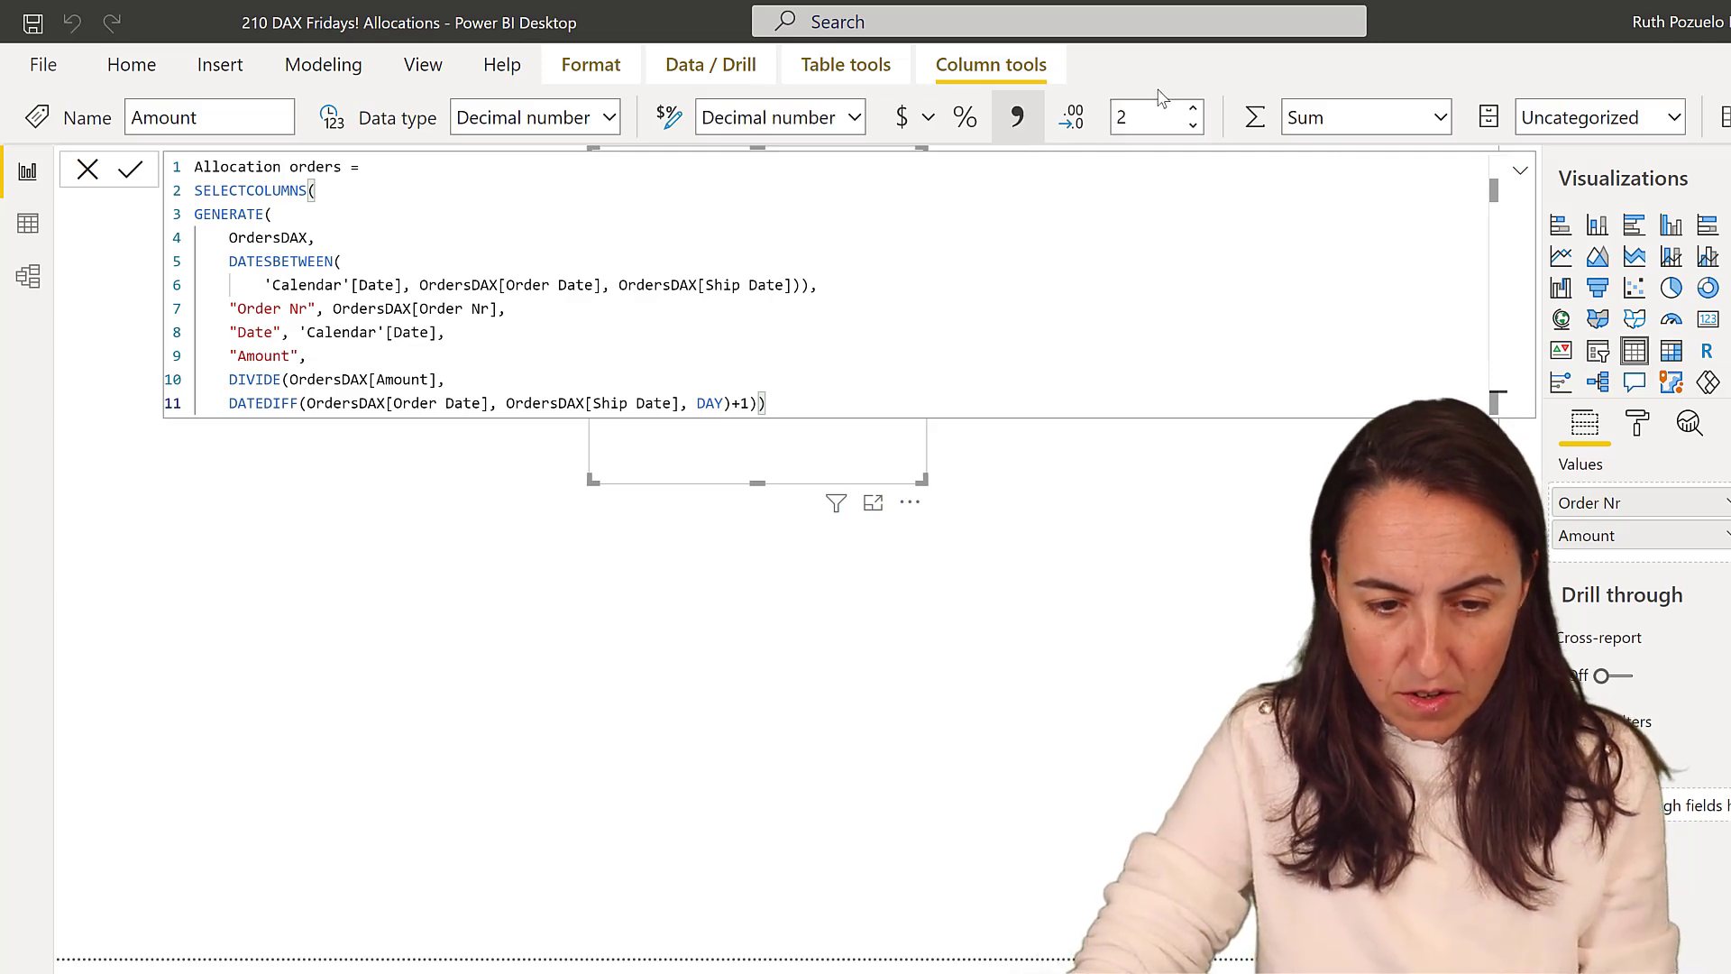
left_click(1210, 631)
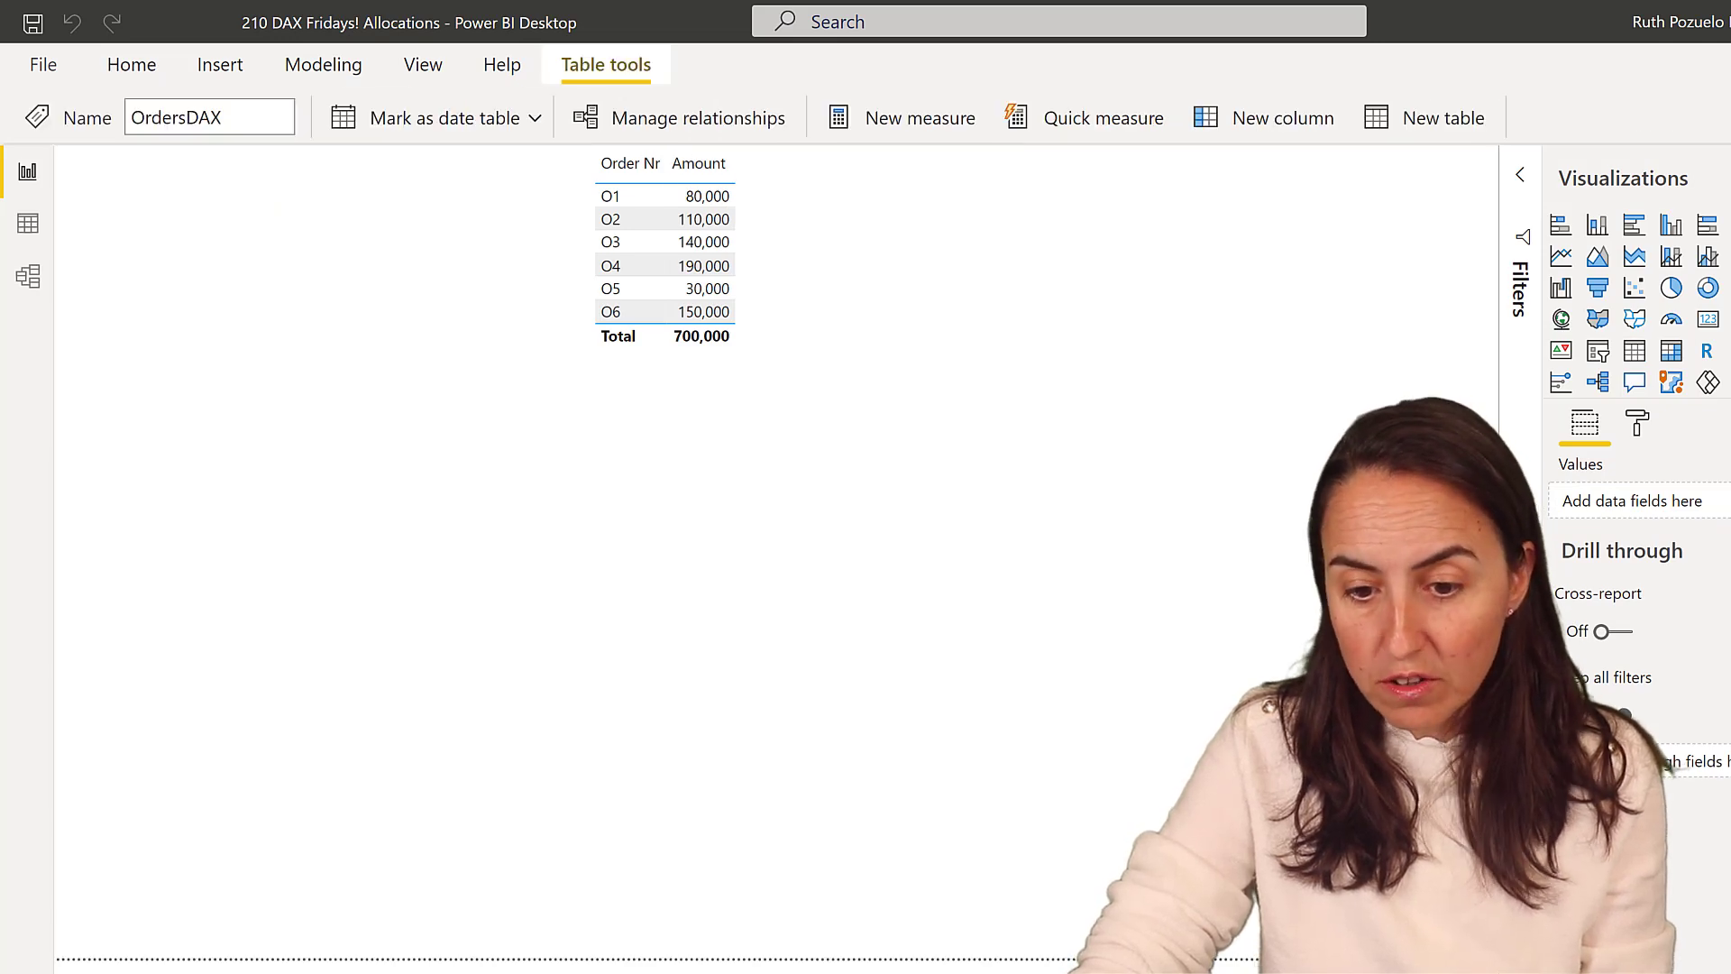
left_click_drag(1679, 480, 1109, 226)
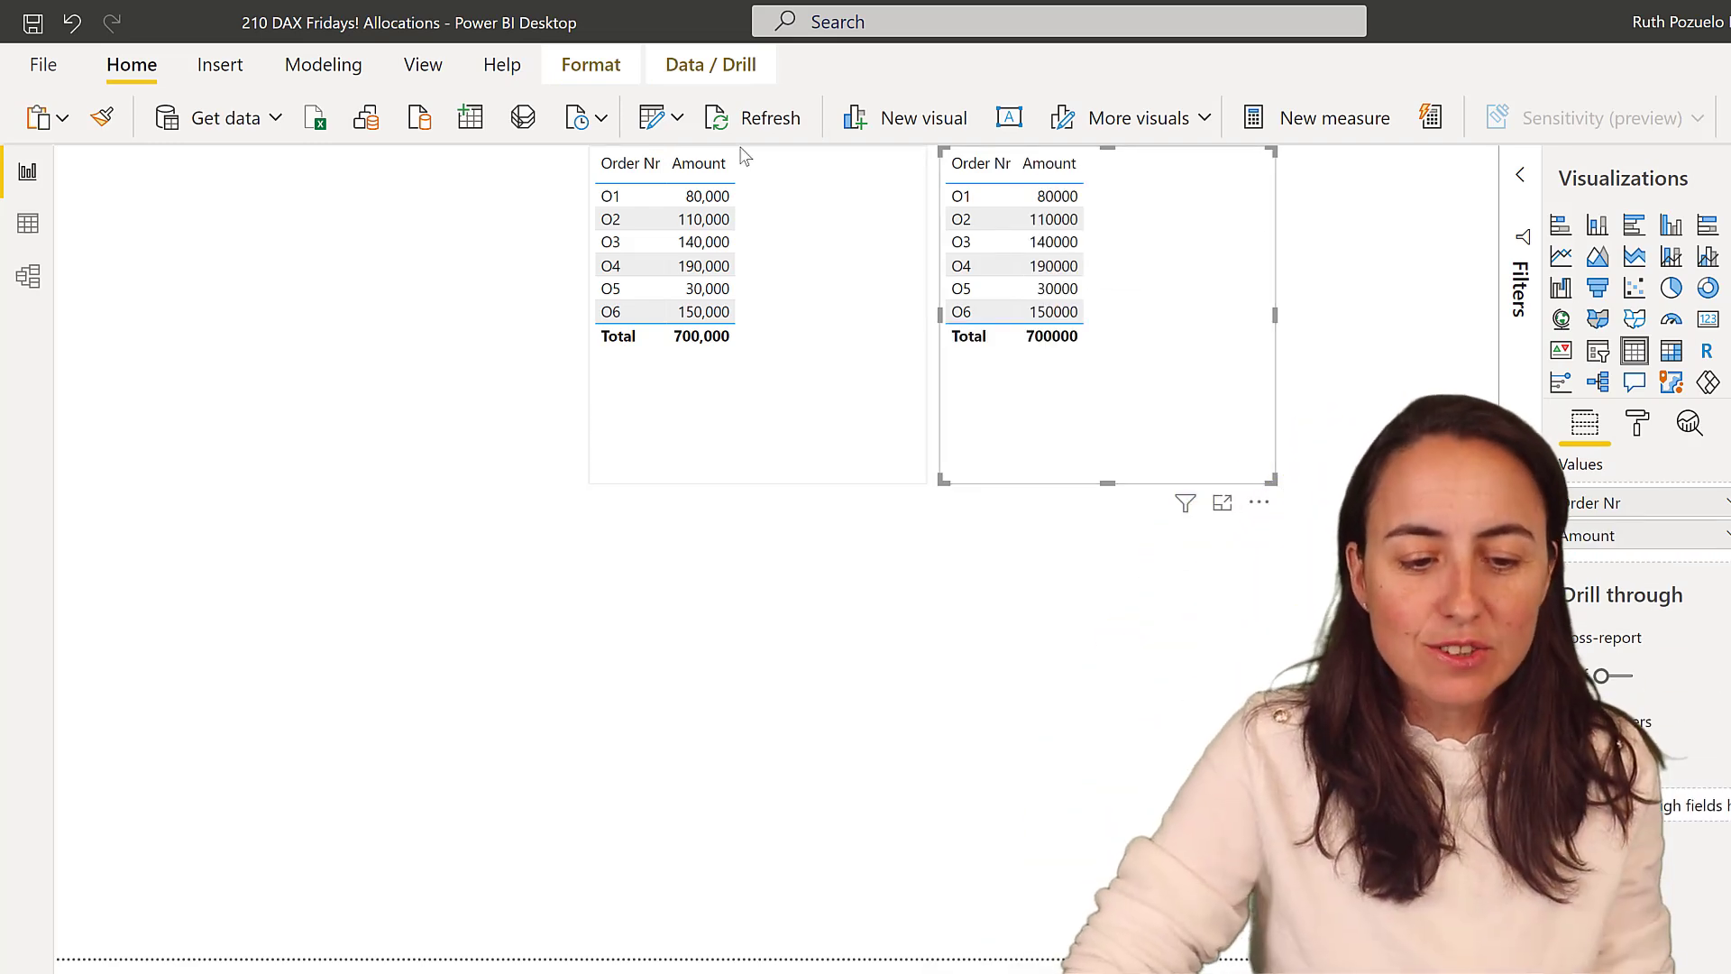
Add Date to the allocation table and make it a matrix with Date rows and Order Nr columns.
left_click_drag(776, 281, 717, 309)
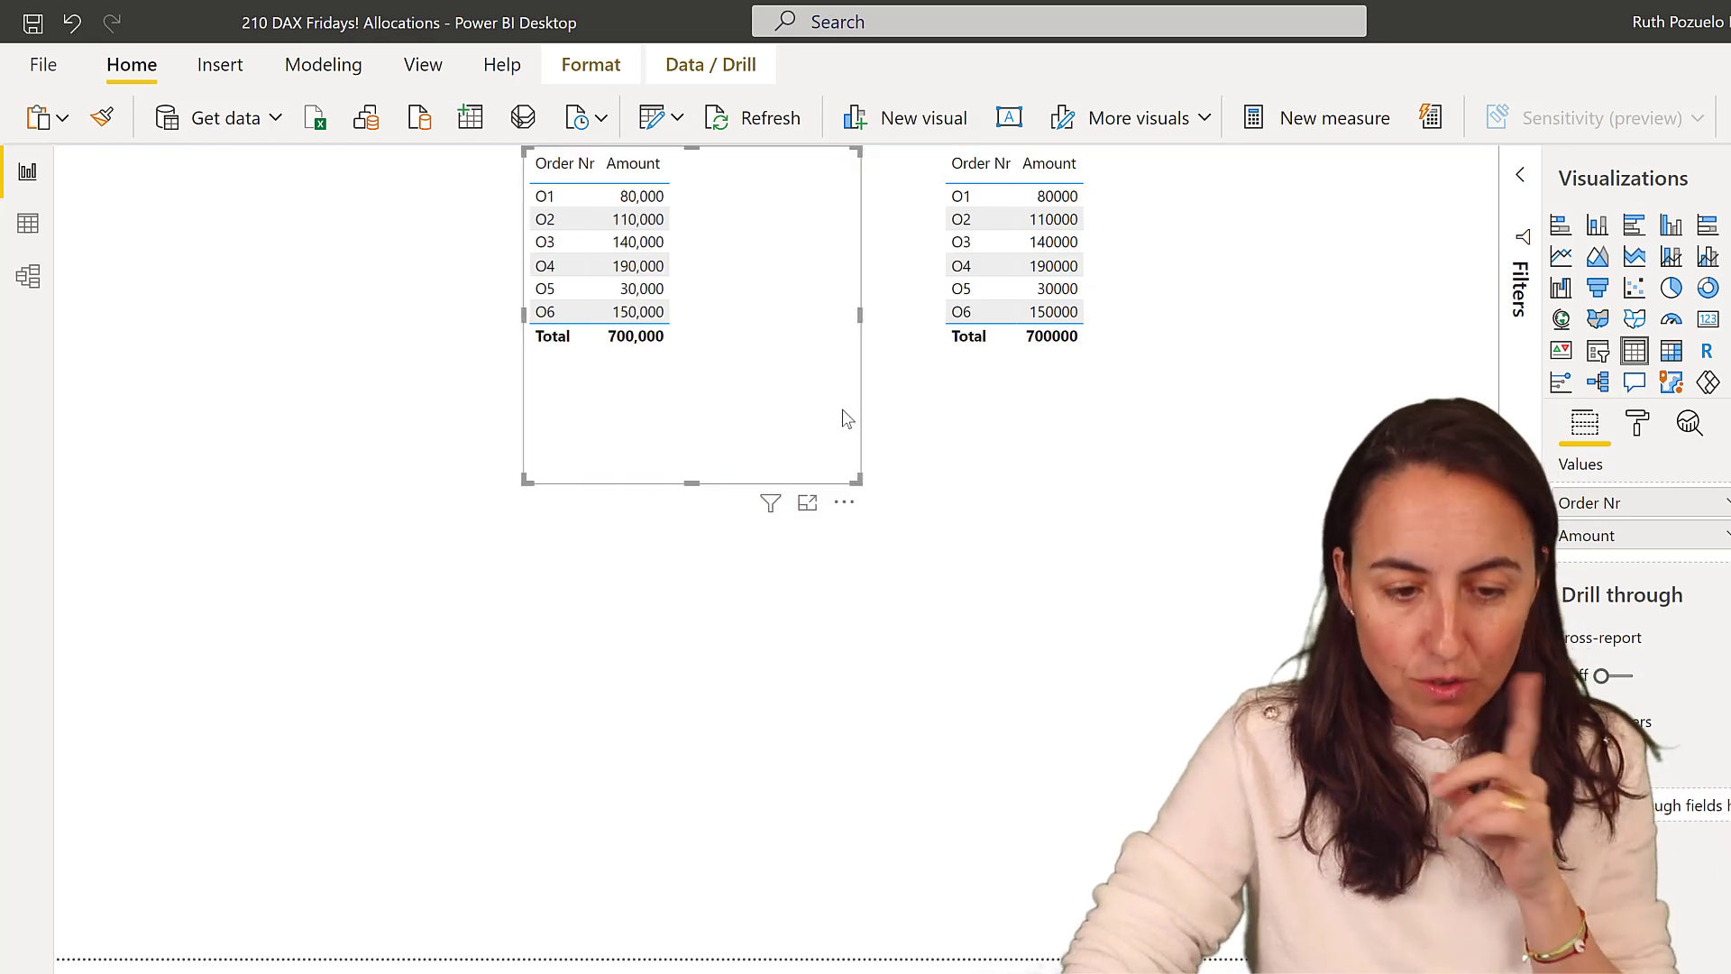
left_click_drag(1722, 342, 764, 321)
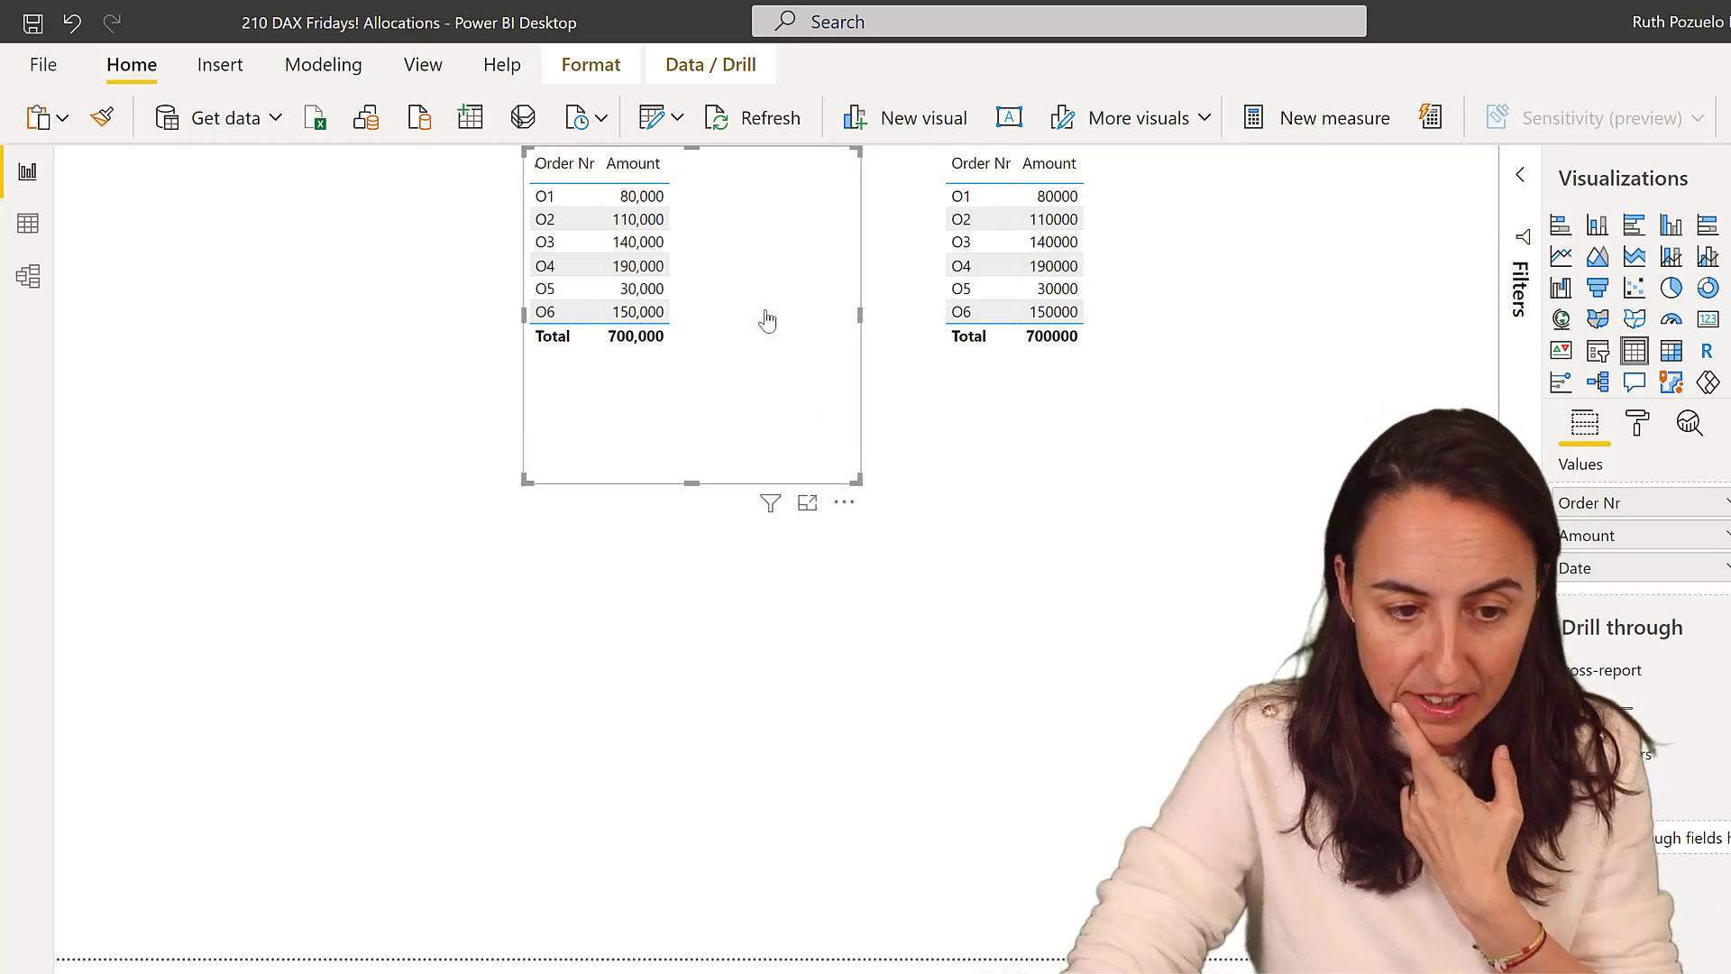
scroll(761, 235, "down", 3)
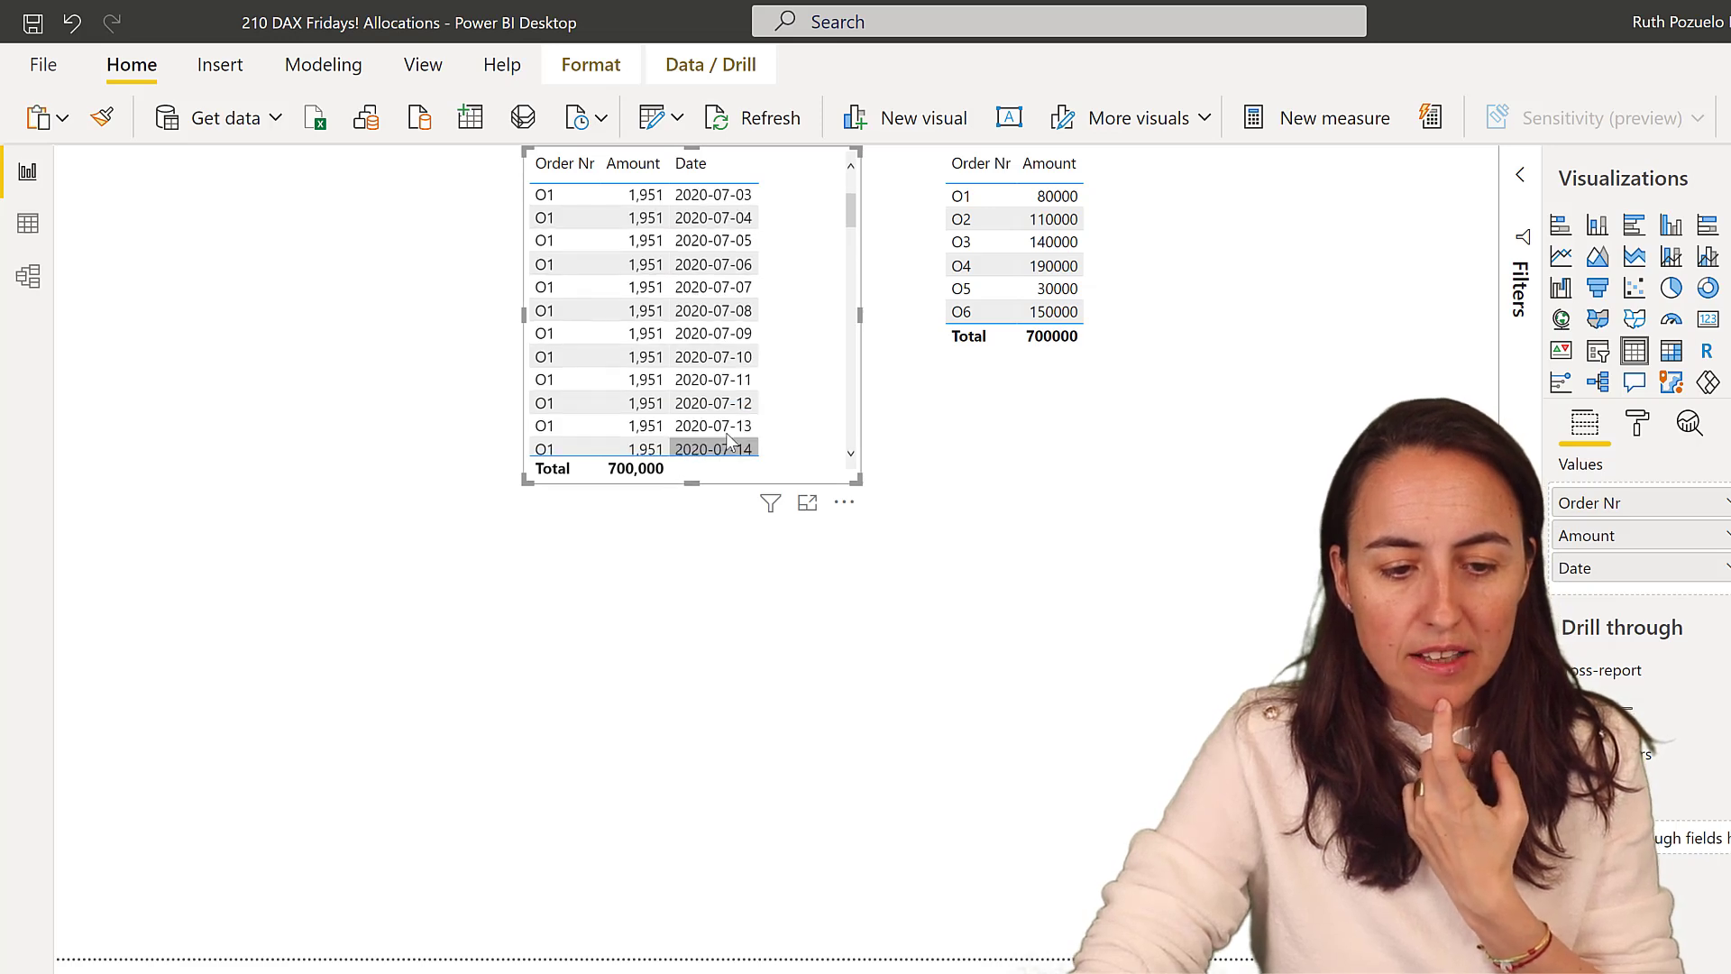
left_click(1671, 353)
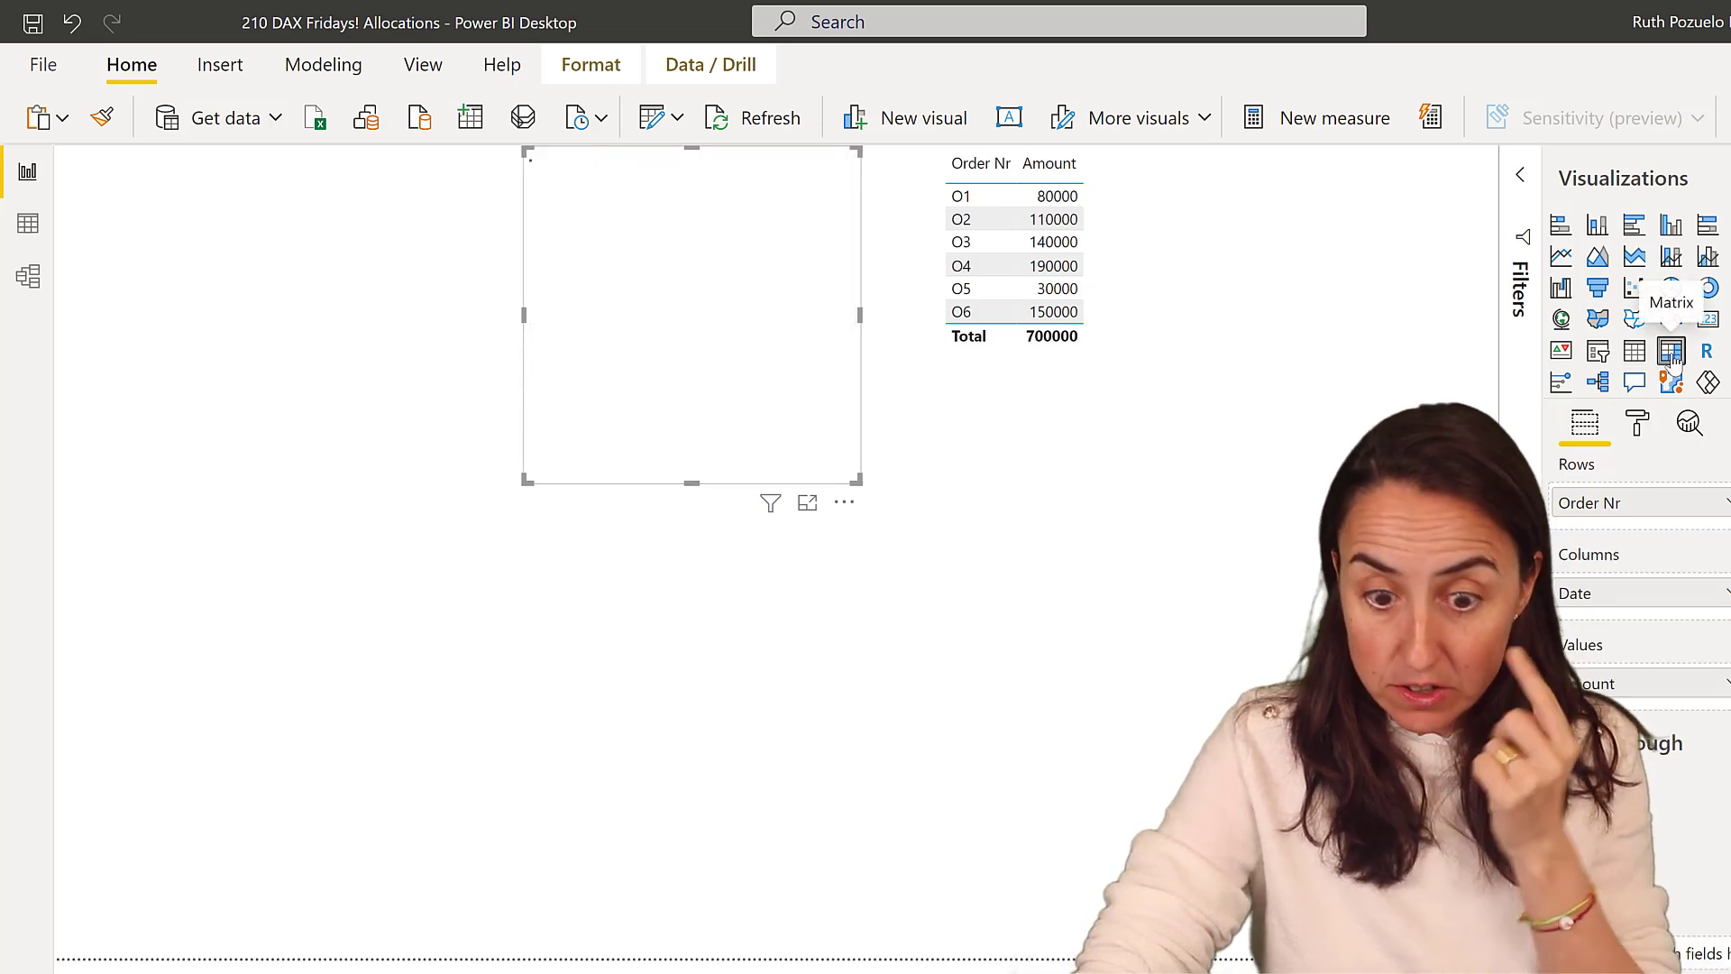
left_click_drag(1649, 602, 1653, 532)
left_click_drag(1651, 663, 1641, 628)
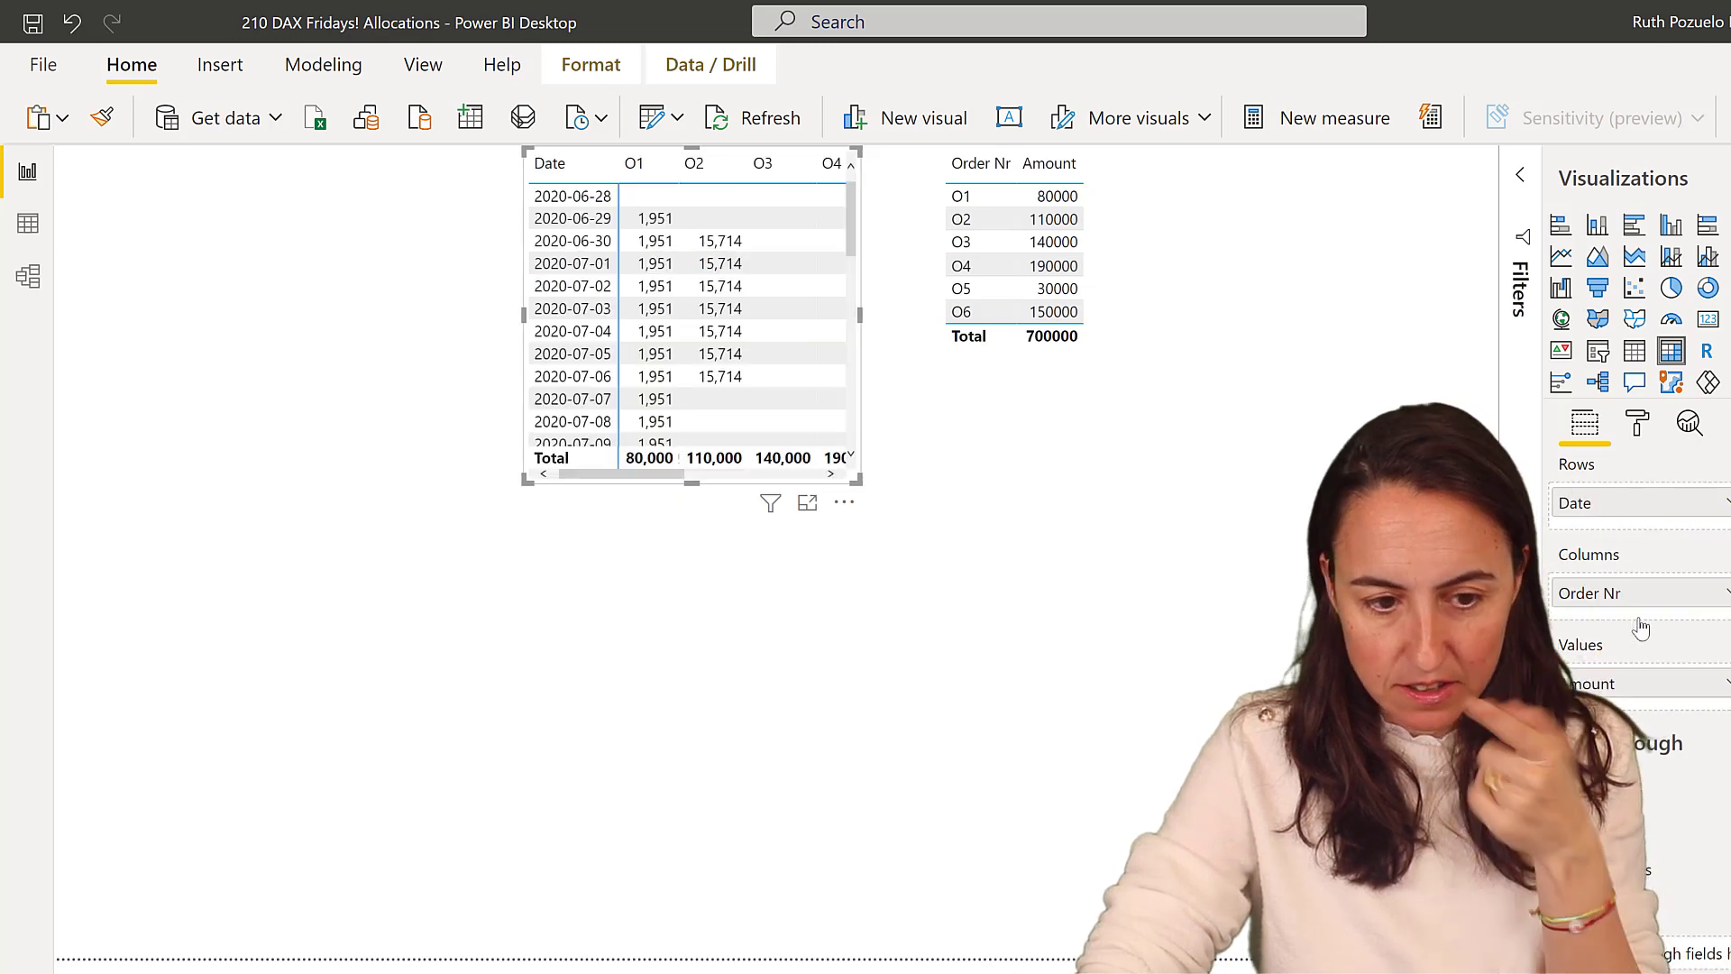
Enlarge the matrix to show all orders O1–O6 and move it to the page's left edge.
left_click_drag(858, 482, 1127, 957)
scroll(850, 771, "down", 5)
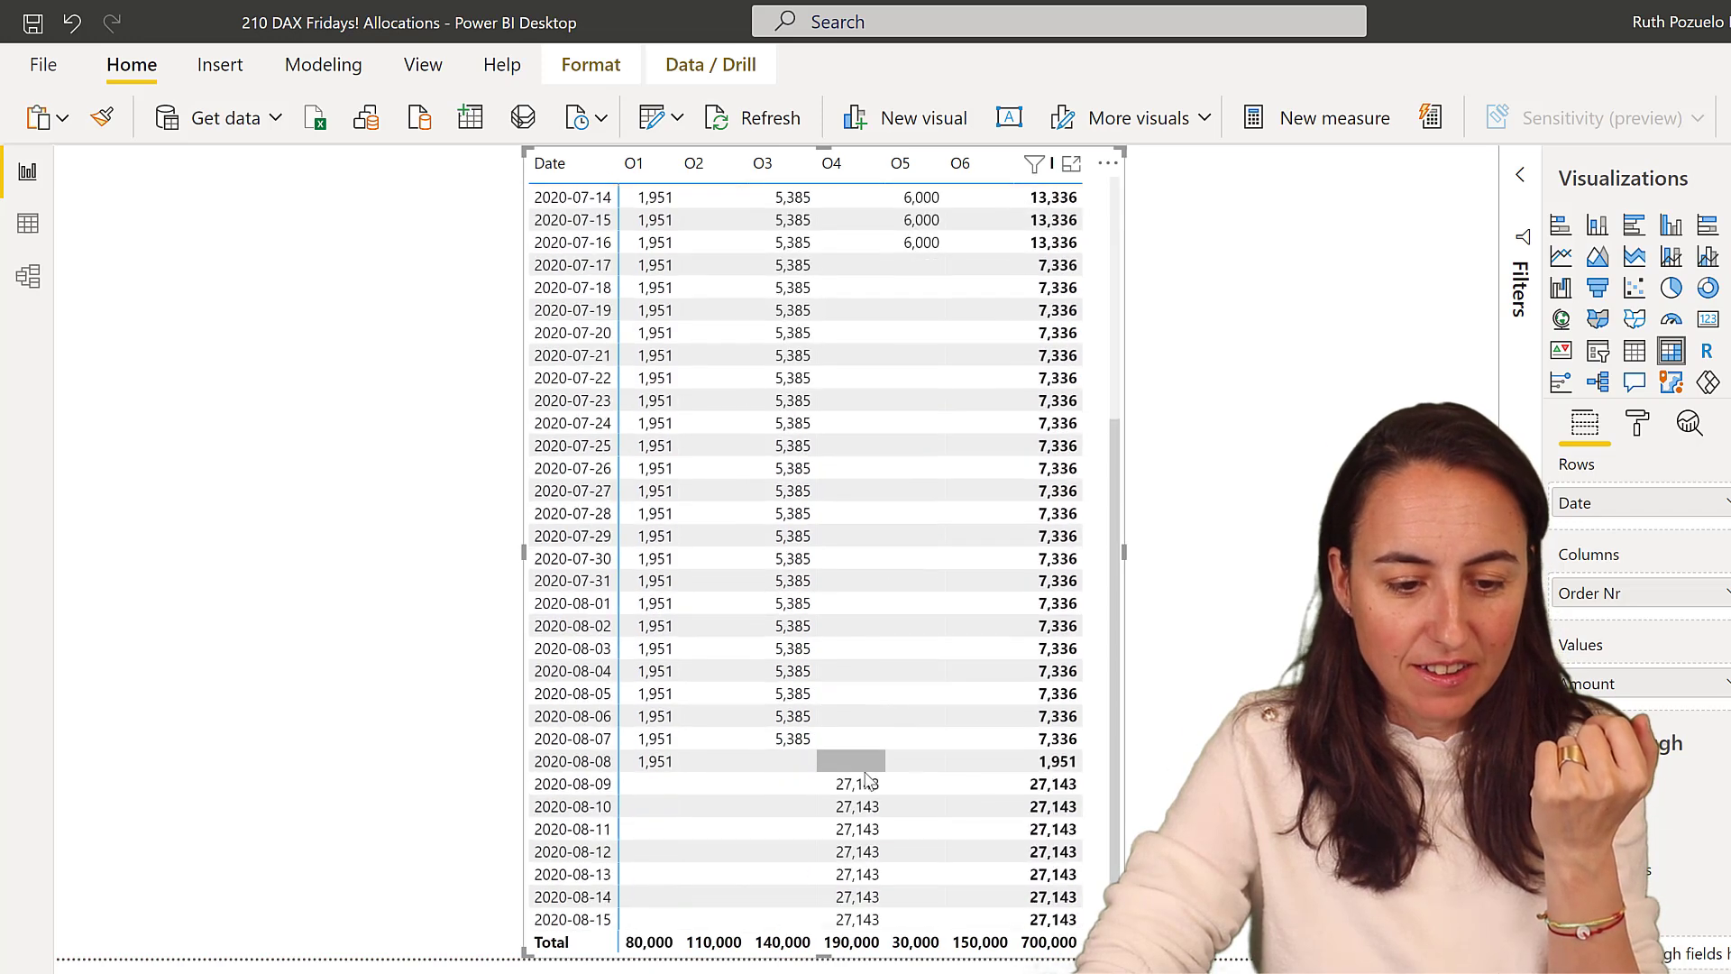
scroll(1062, 820, "up", 5)
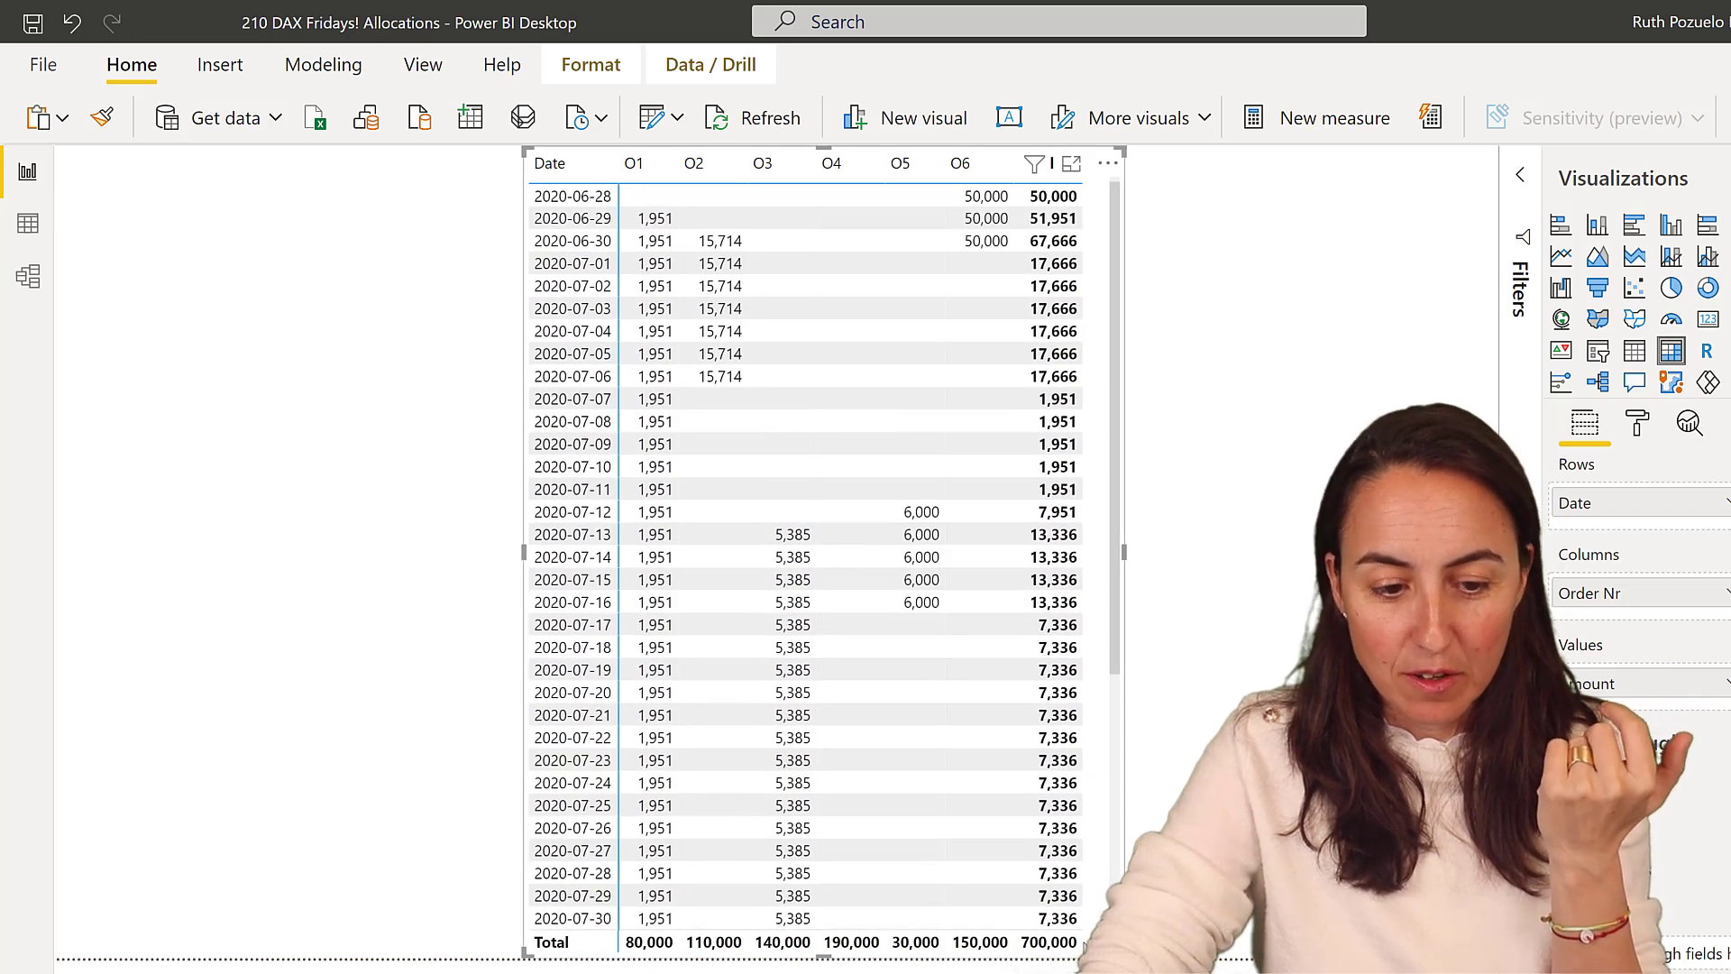
left_click_drag(1122, 897, 795, 897)
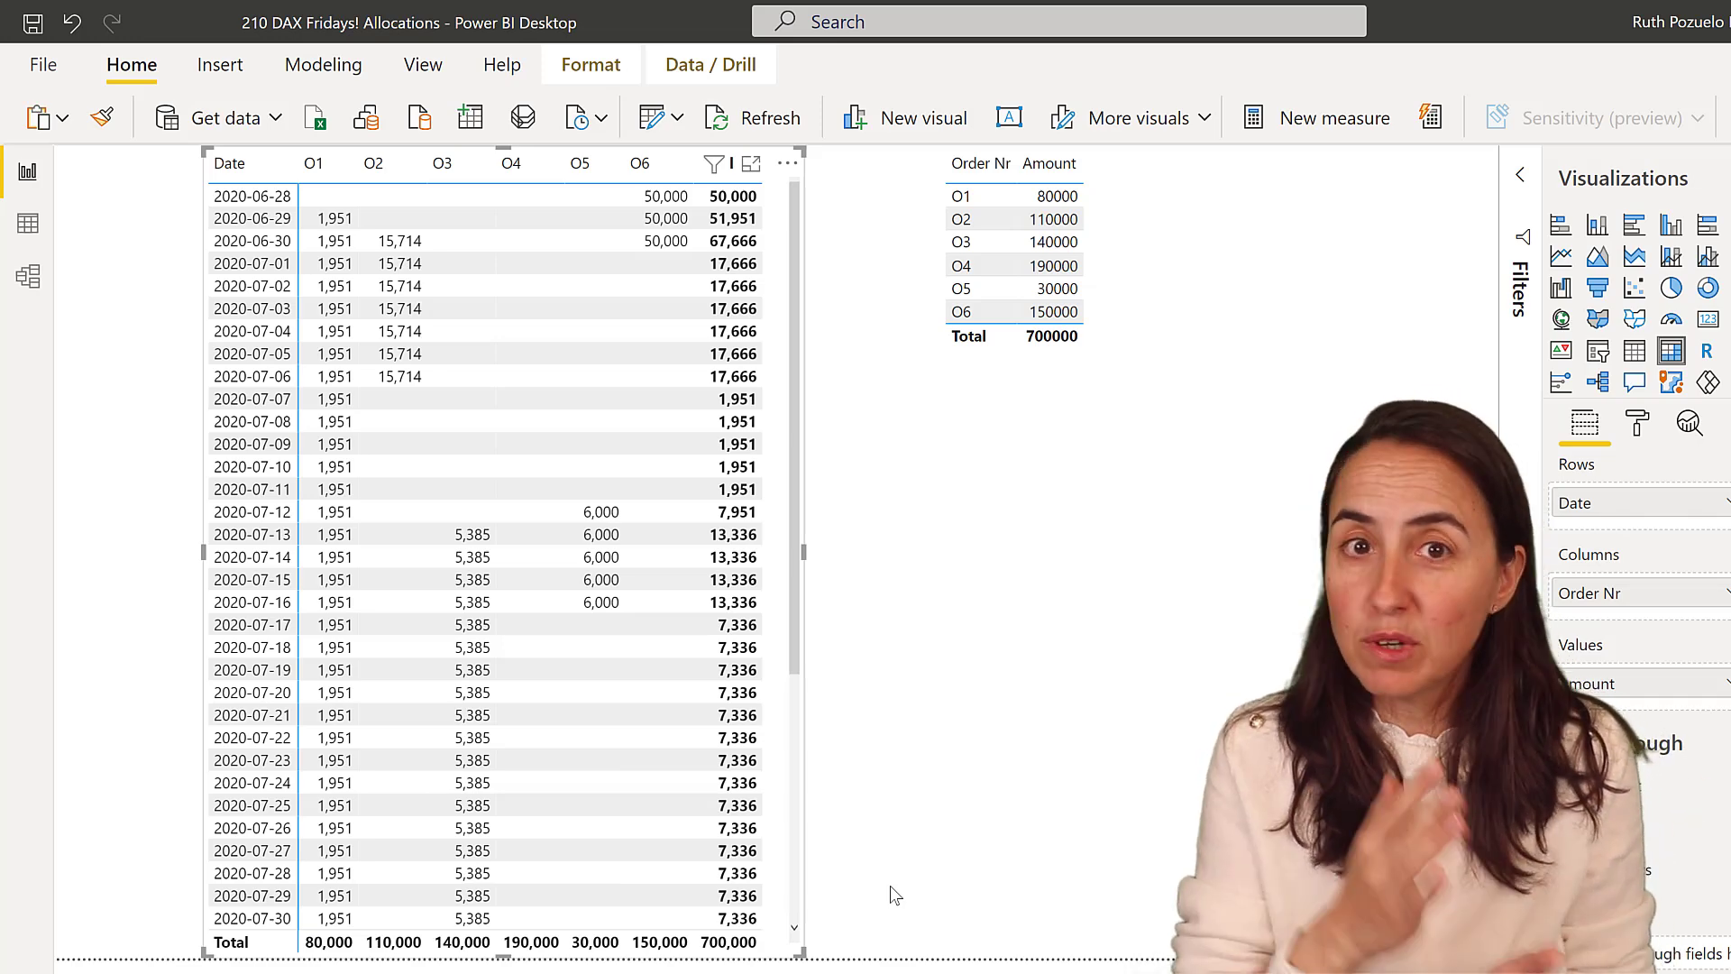
Place Allocation orders below Orders and link Calendar[Date] to Allocation orders[Date] one-to-many.
left_click(875, 847)
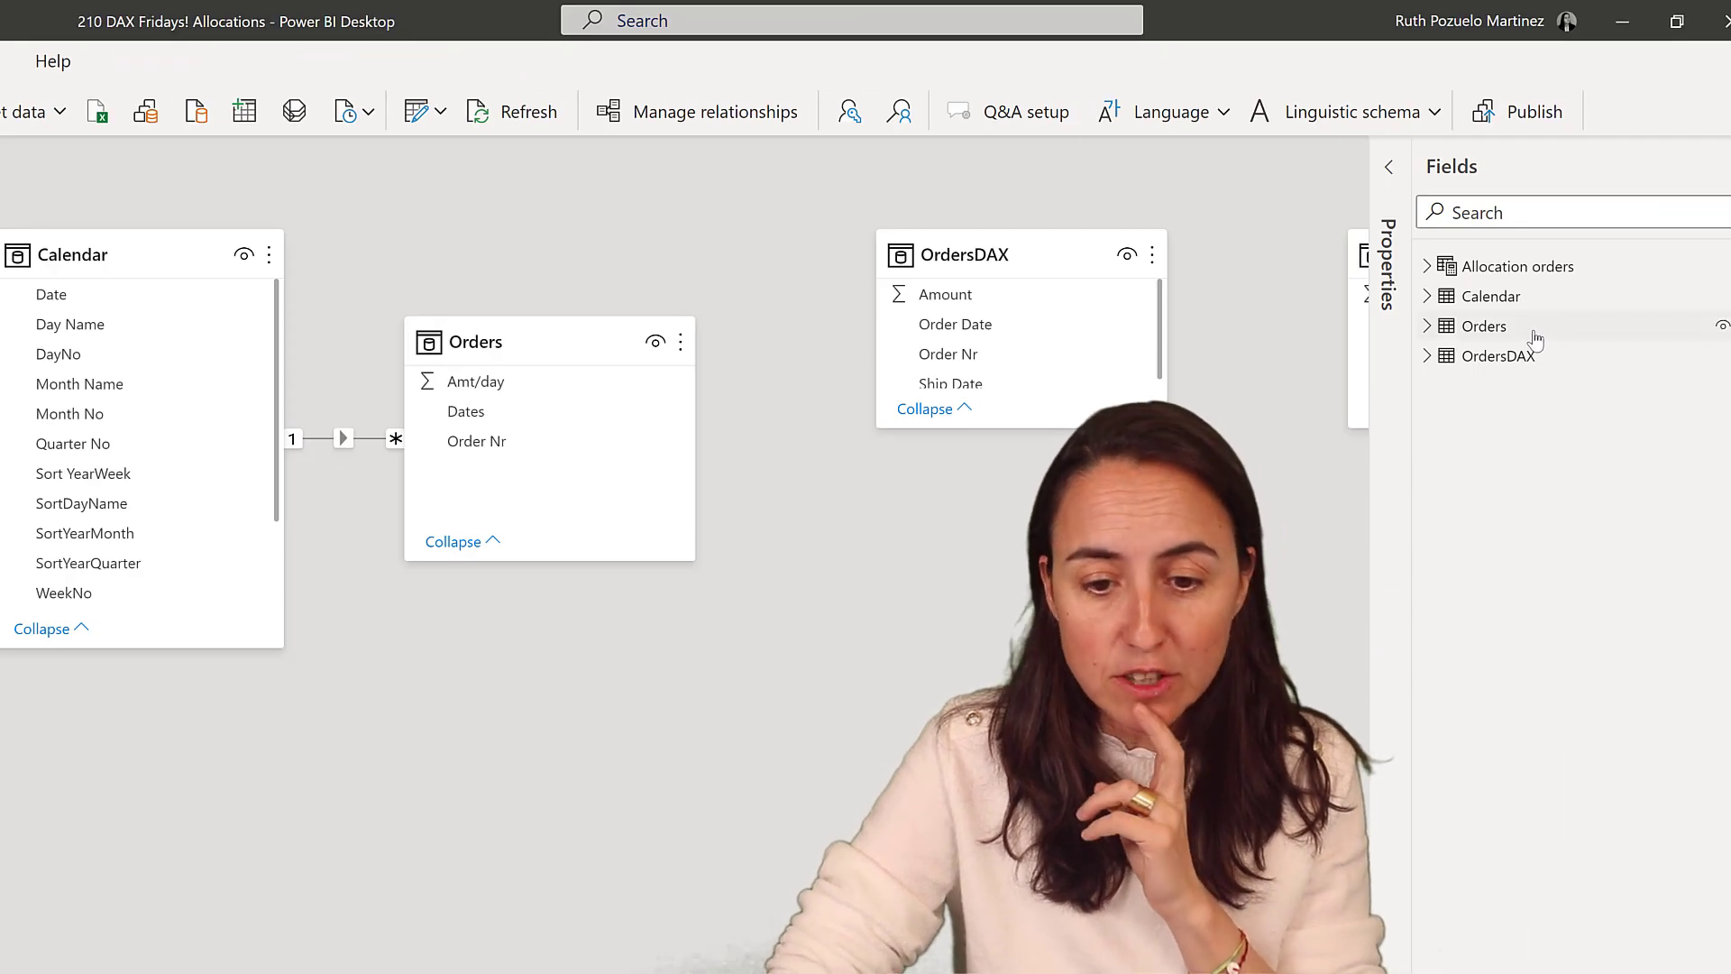
left_click(1724, 171)
left_click_drag(1448, 252, 516, 667)
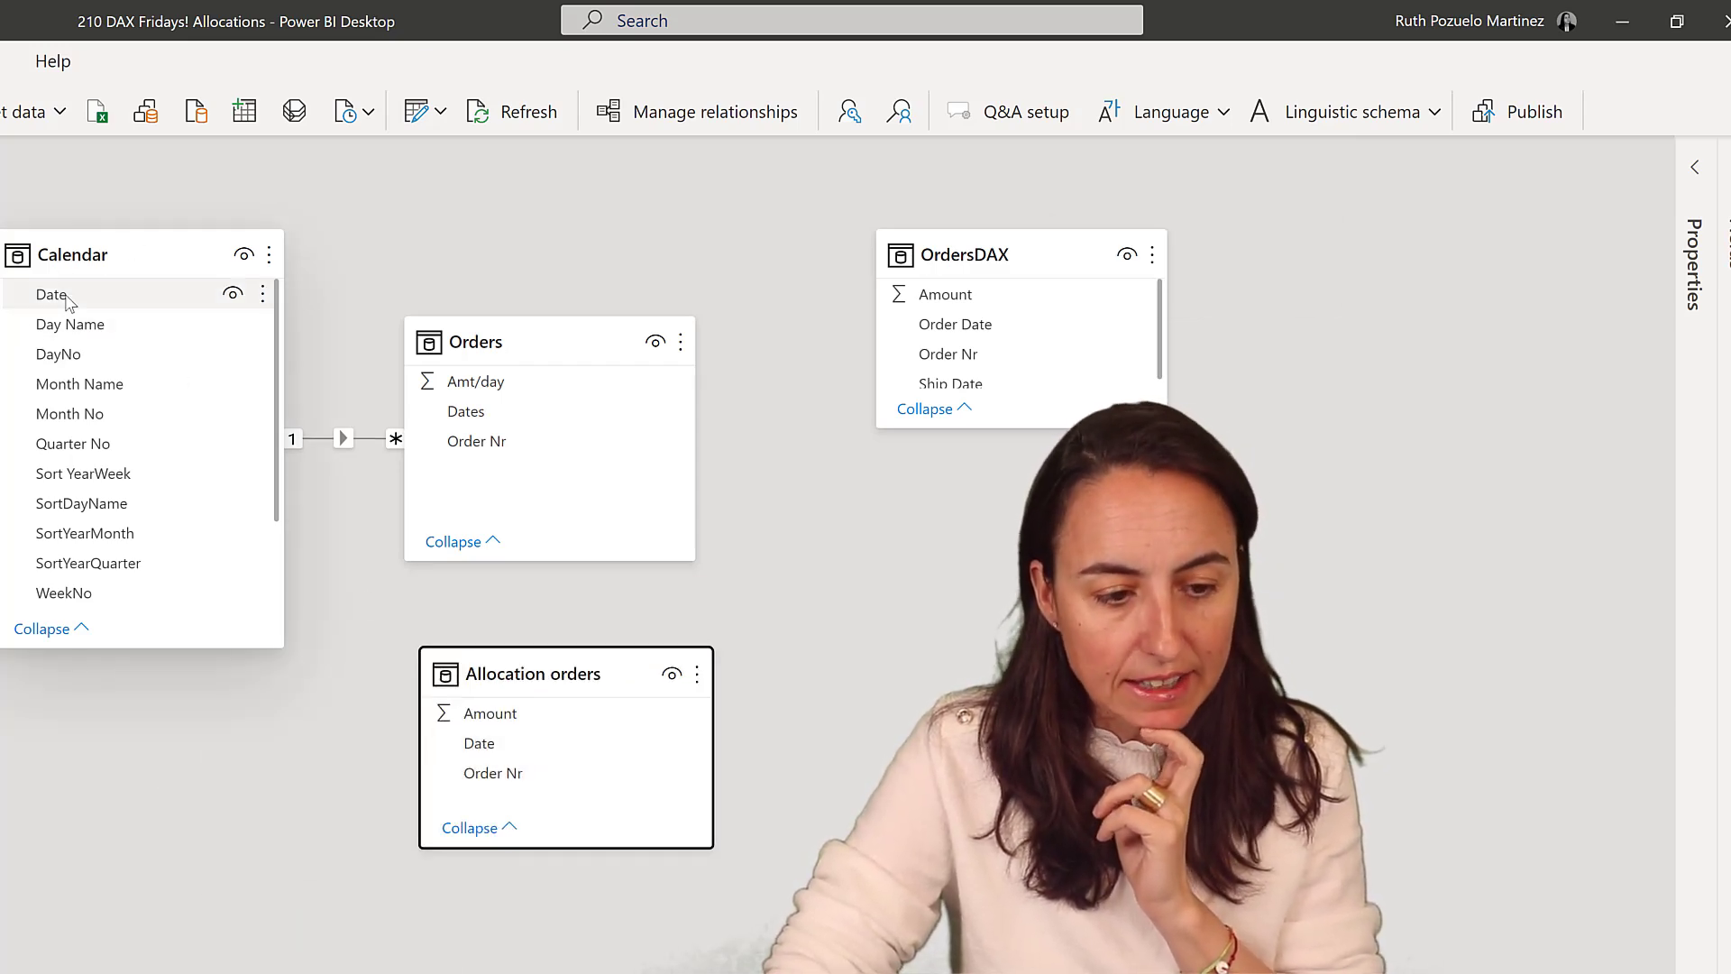
left_click_drag(66, 300, 479, 744)
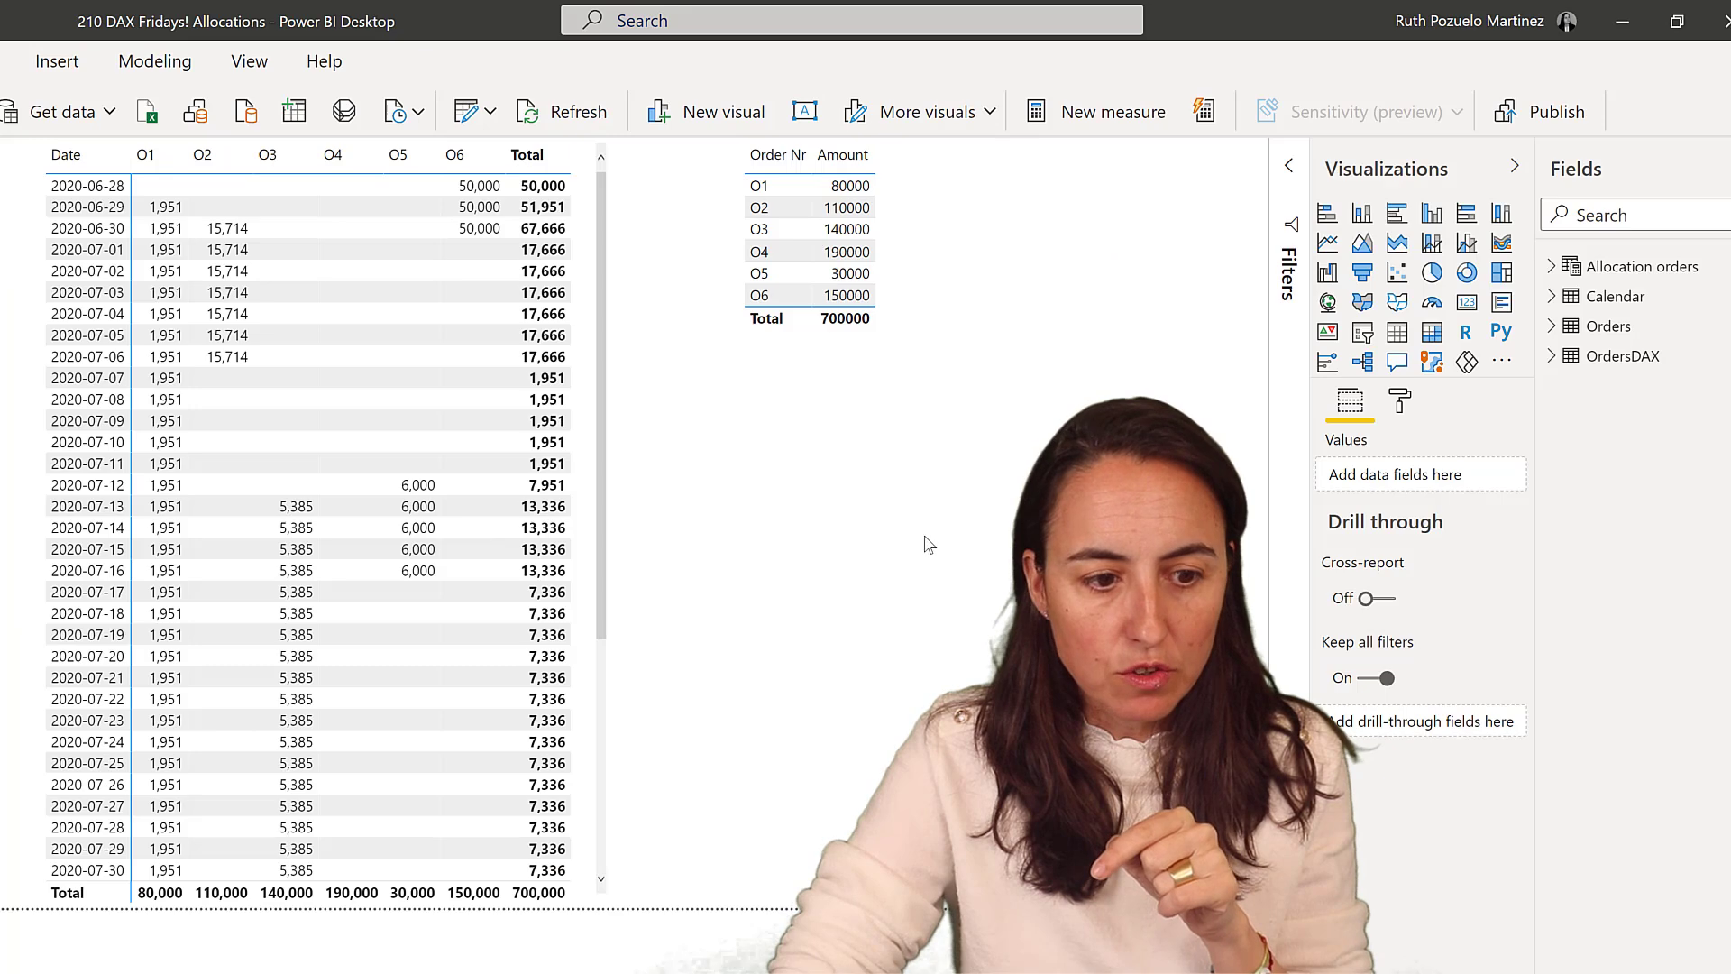
Put Order Nr in rows, remove Date, add Calendar Year-Month as columns, and shrink the matrix.
left_click(609, 475)
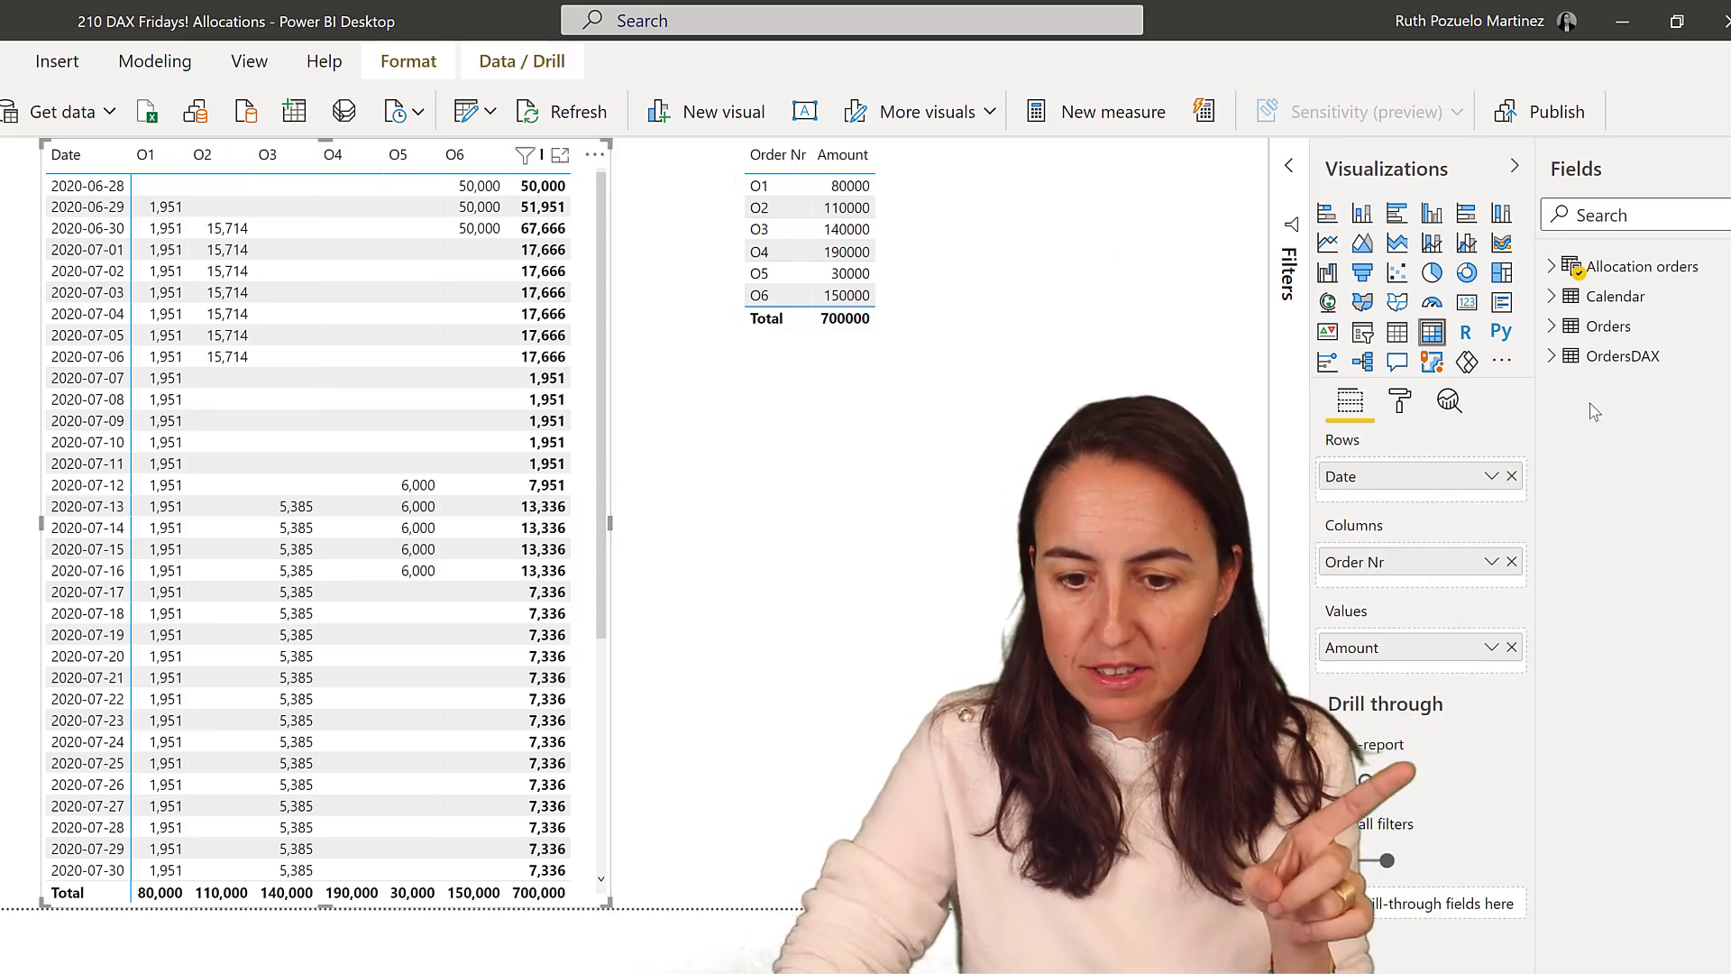
left_click_drag(1374, 564, 1501, 477)
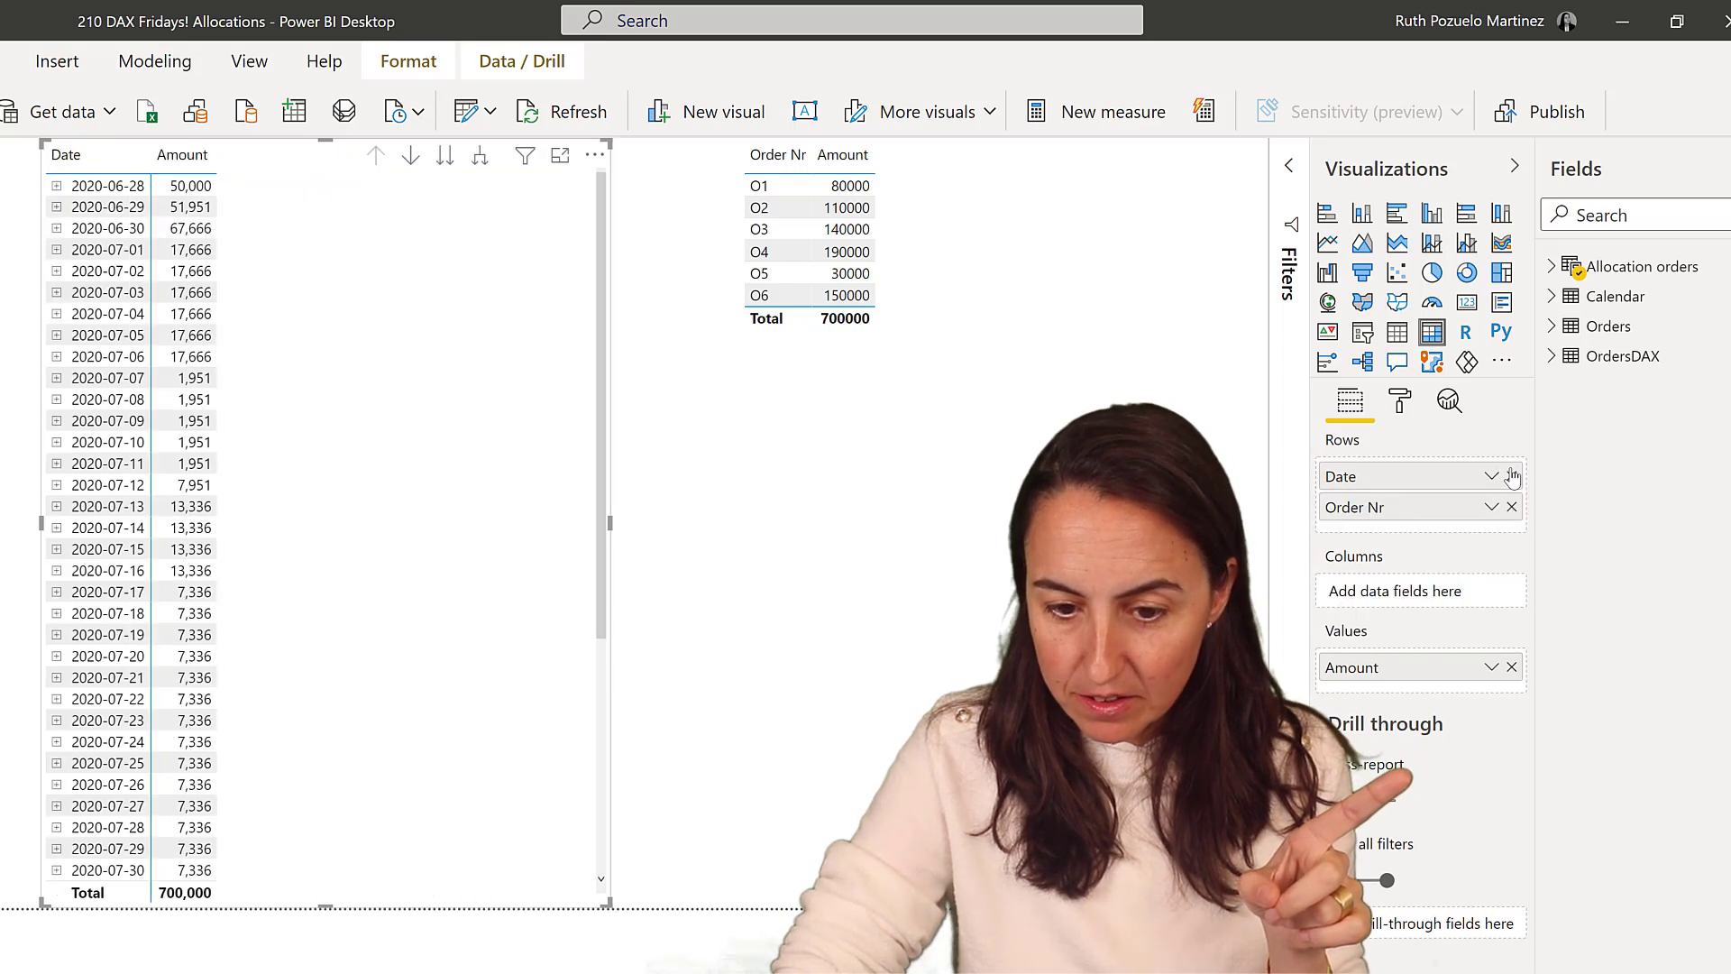
left_click(1512, 475)
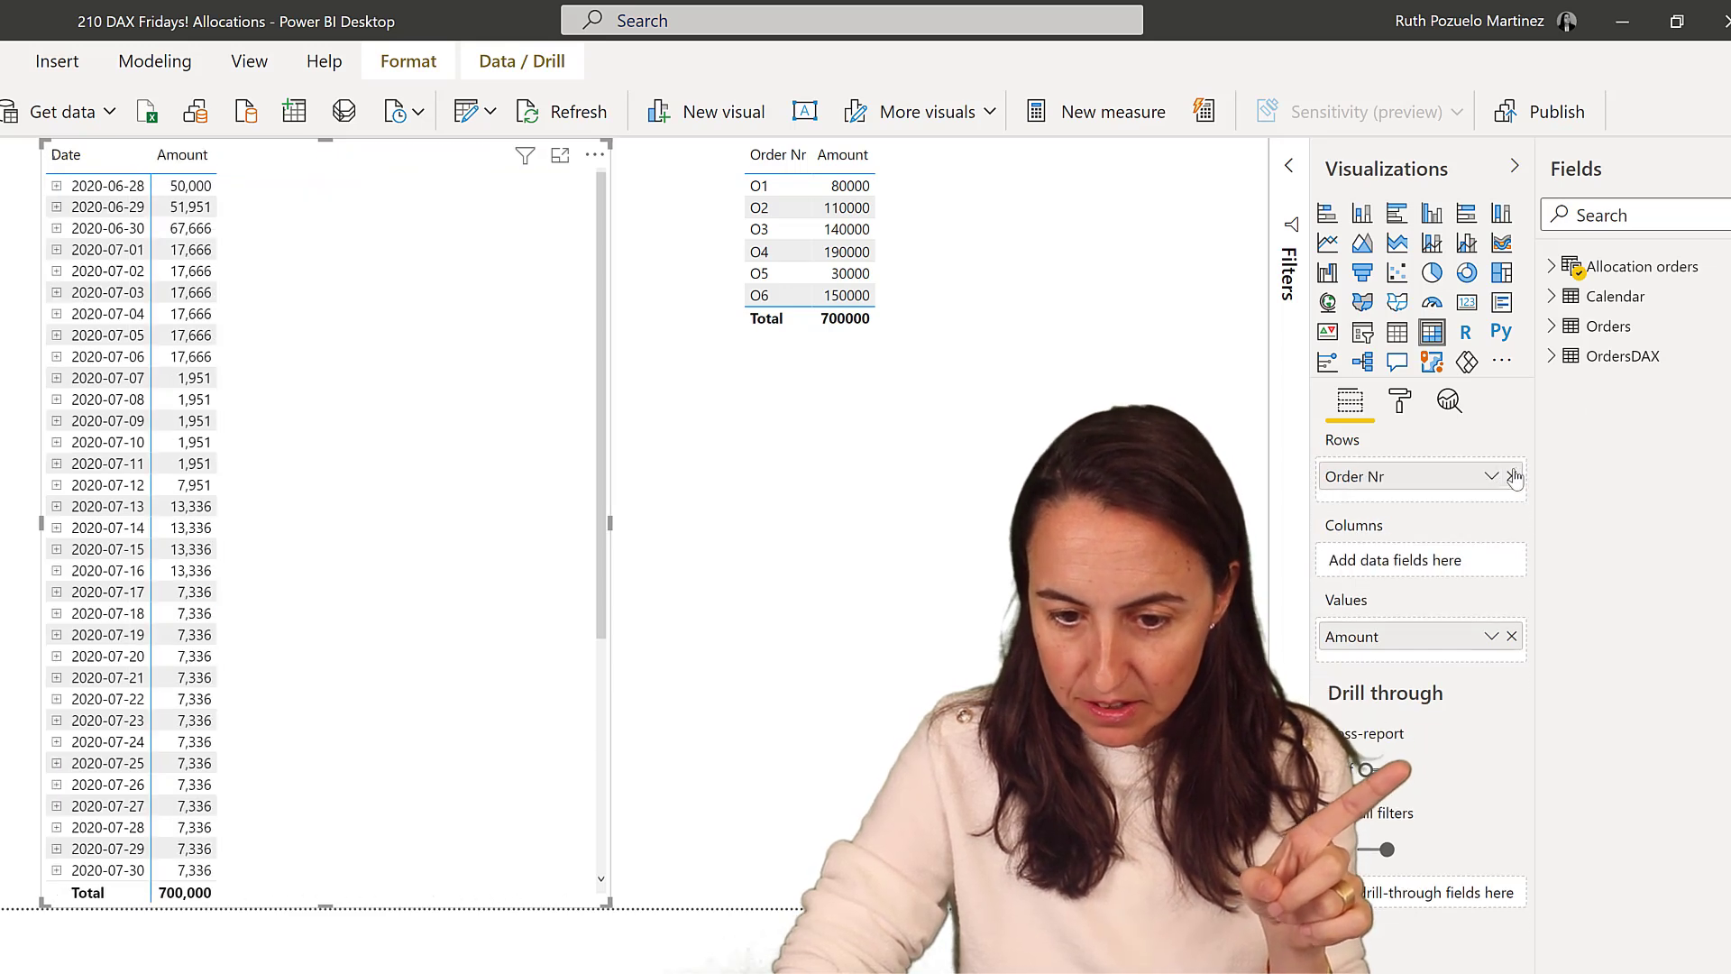
left_click(1551, 296)
left_click_drag(1663, 685, 1436, 570)
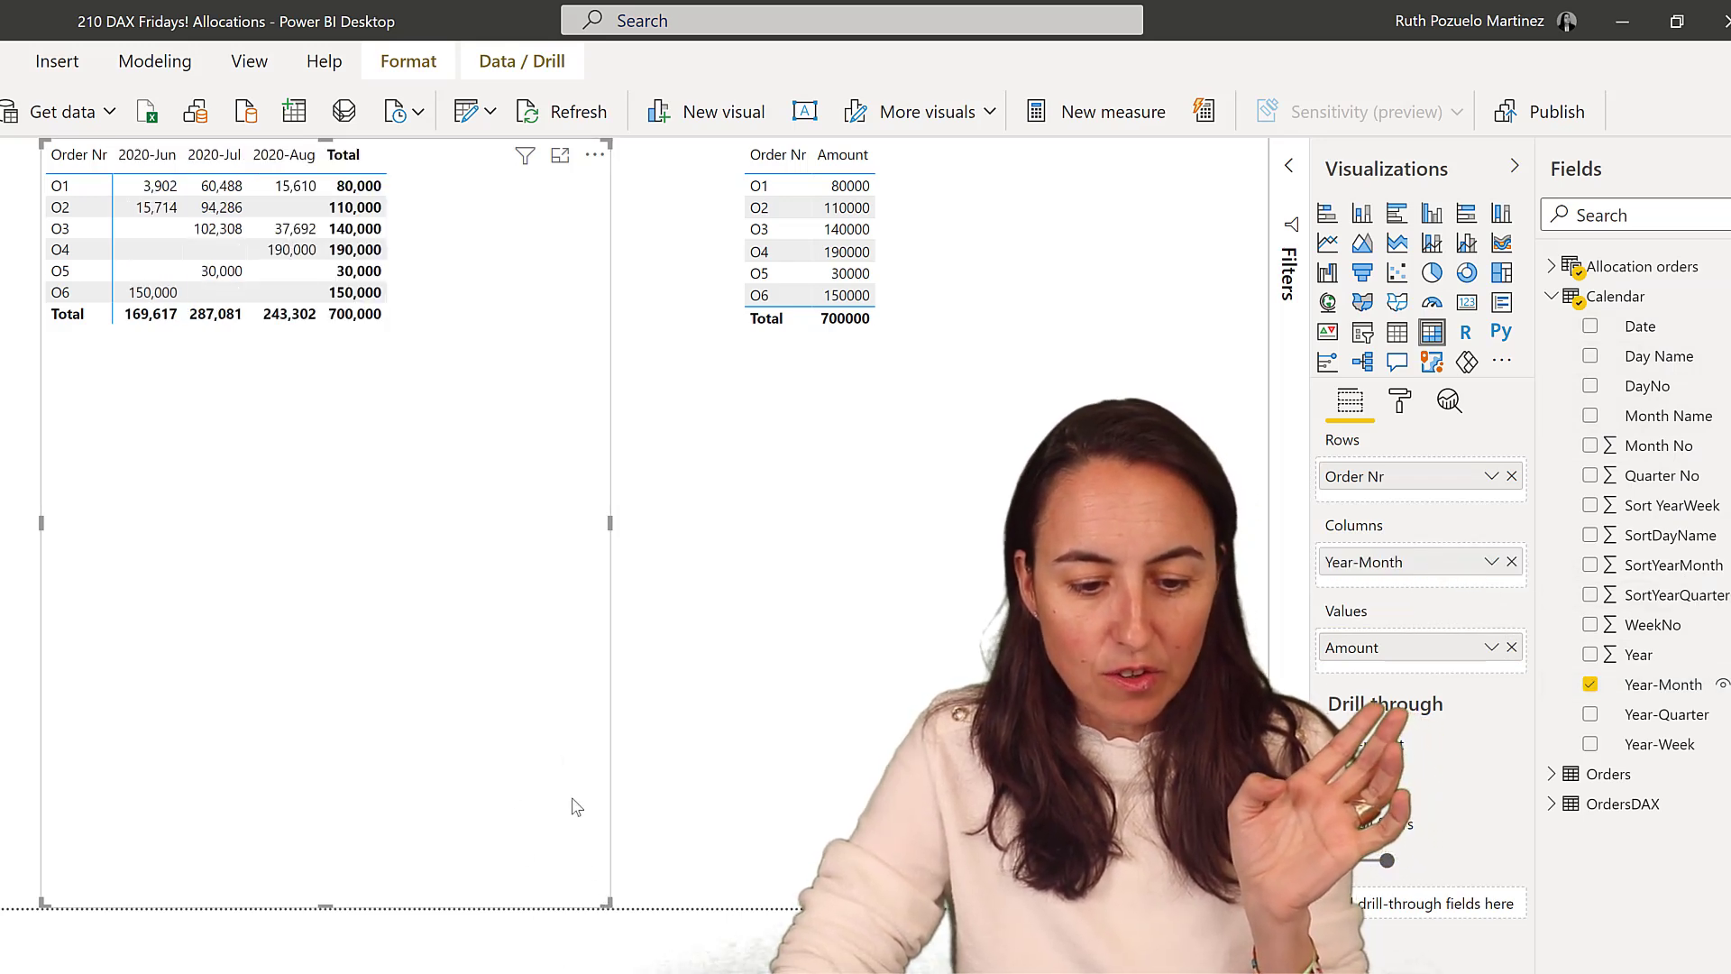
left_click_drag(609, 902, 460, 397)
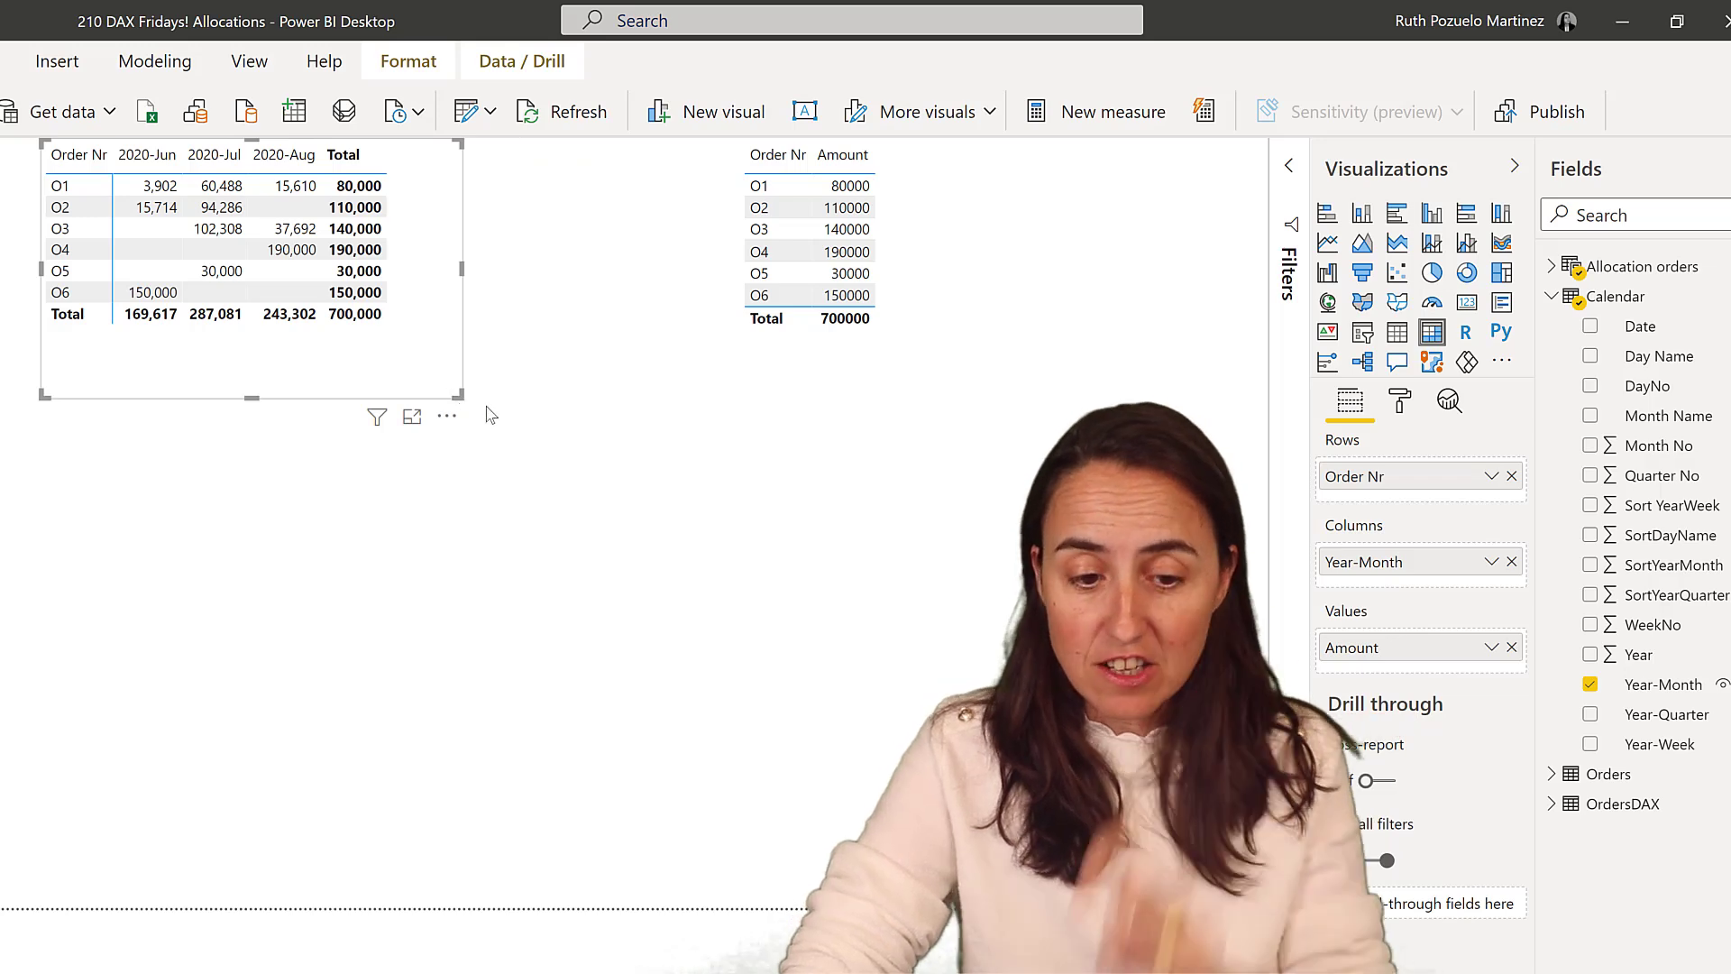
Give Amount a background colour rule: light blue minimum and maximum, light grey for empty cells.
left_click(1487, 648)
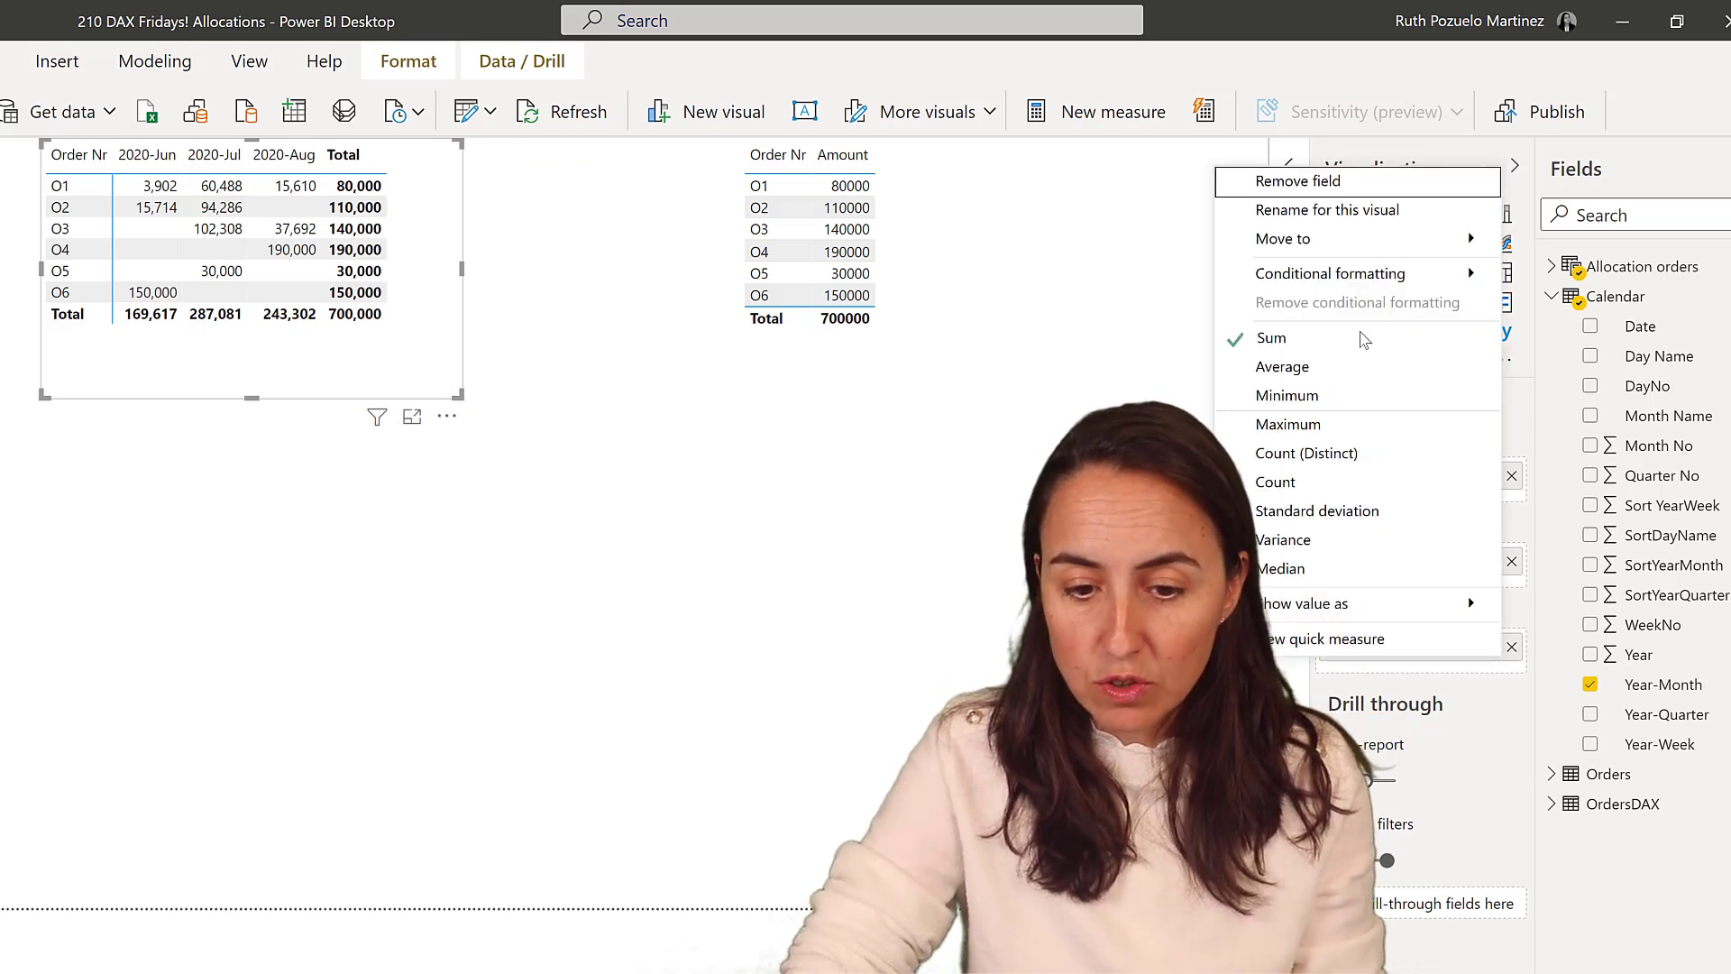
mouse_move(1352, 273)
key("Escape")
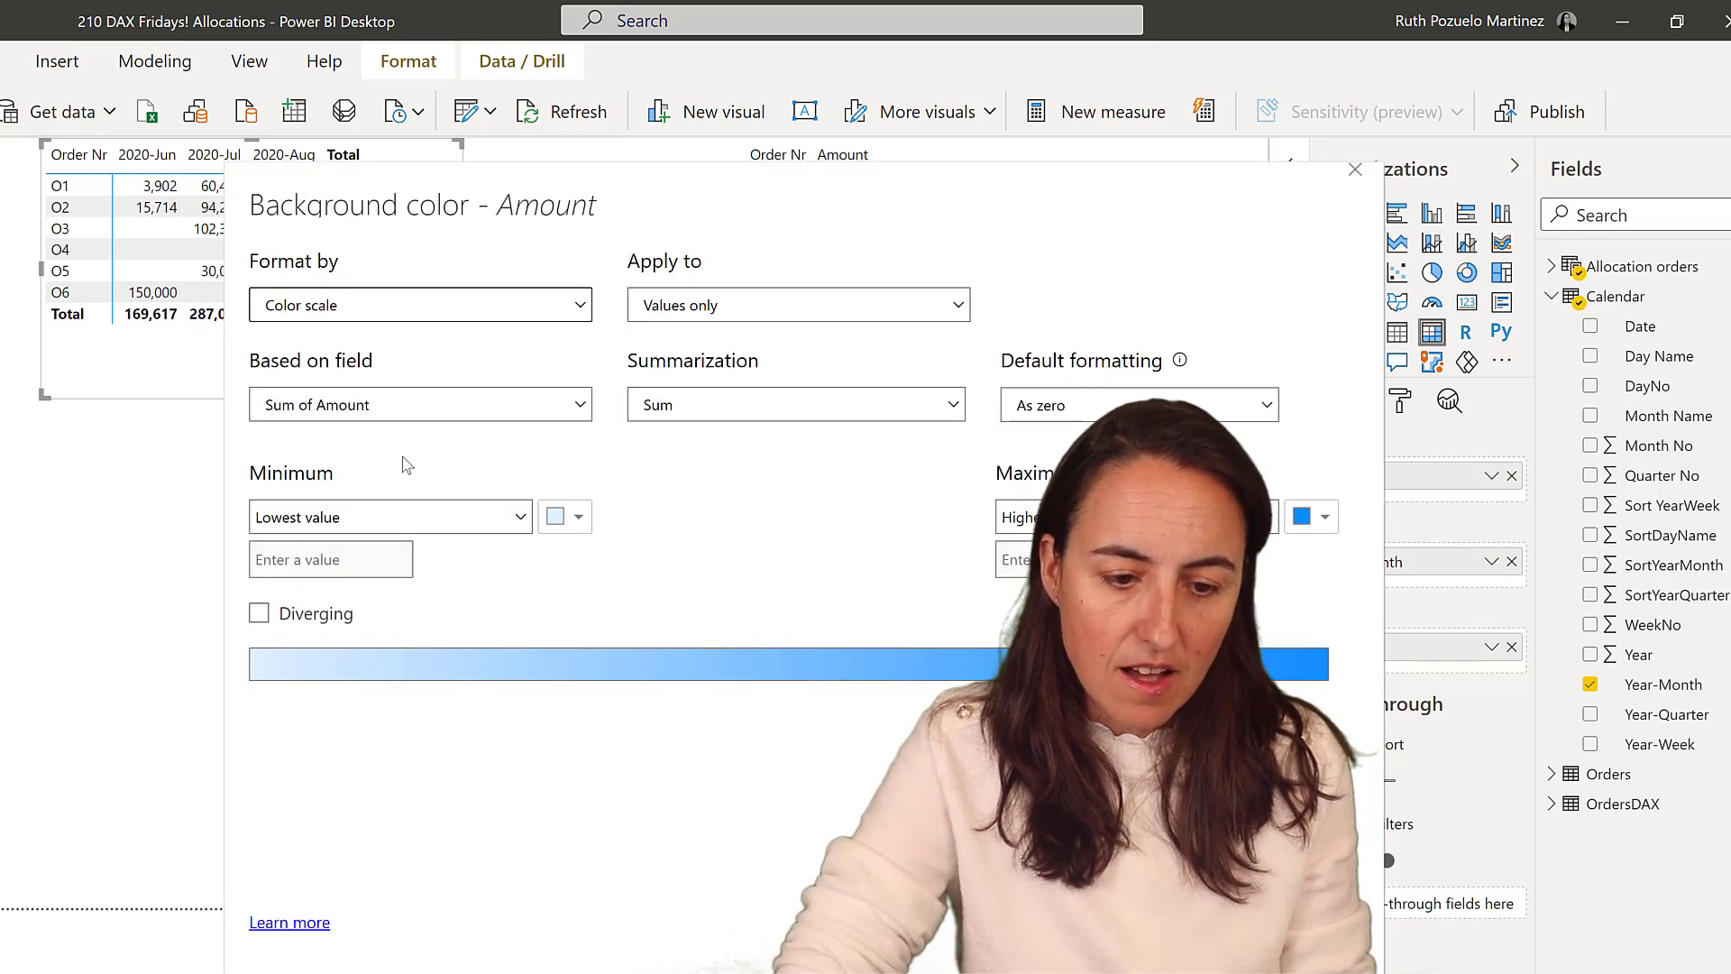
left_click(558, 521)
left_click(634, 646)
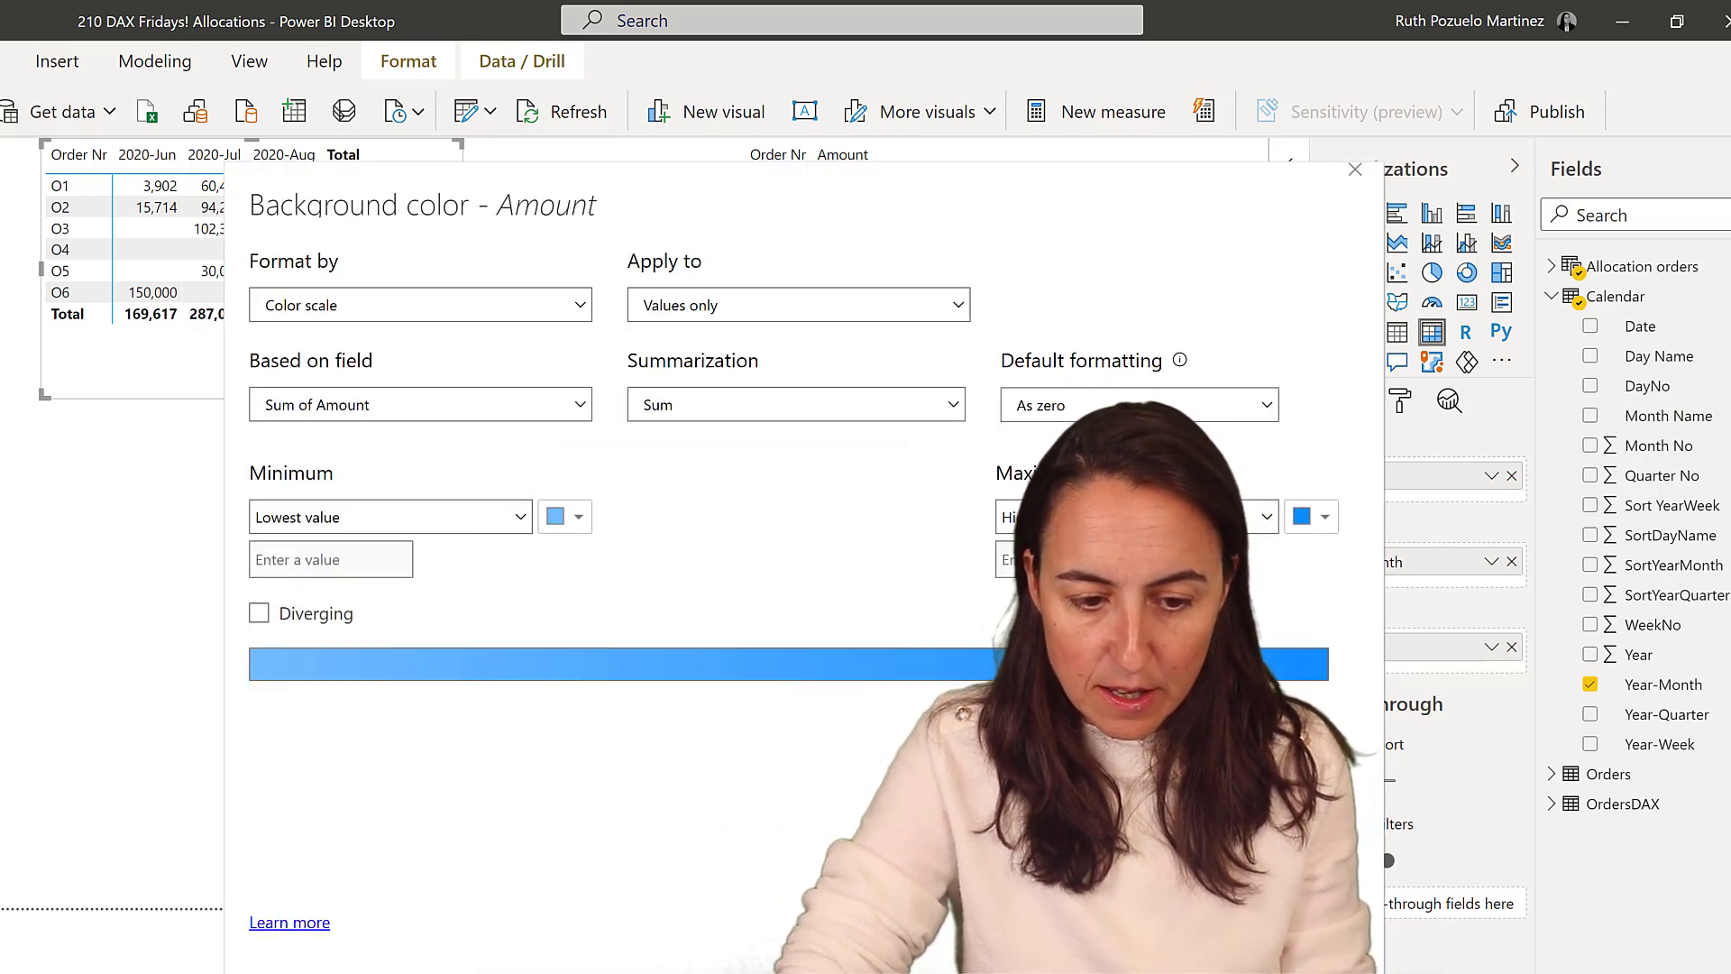
left_click(1323, 521)
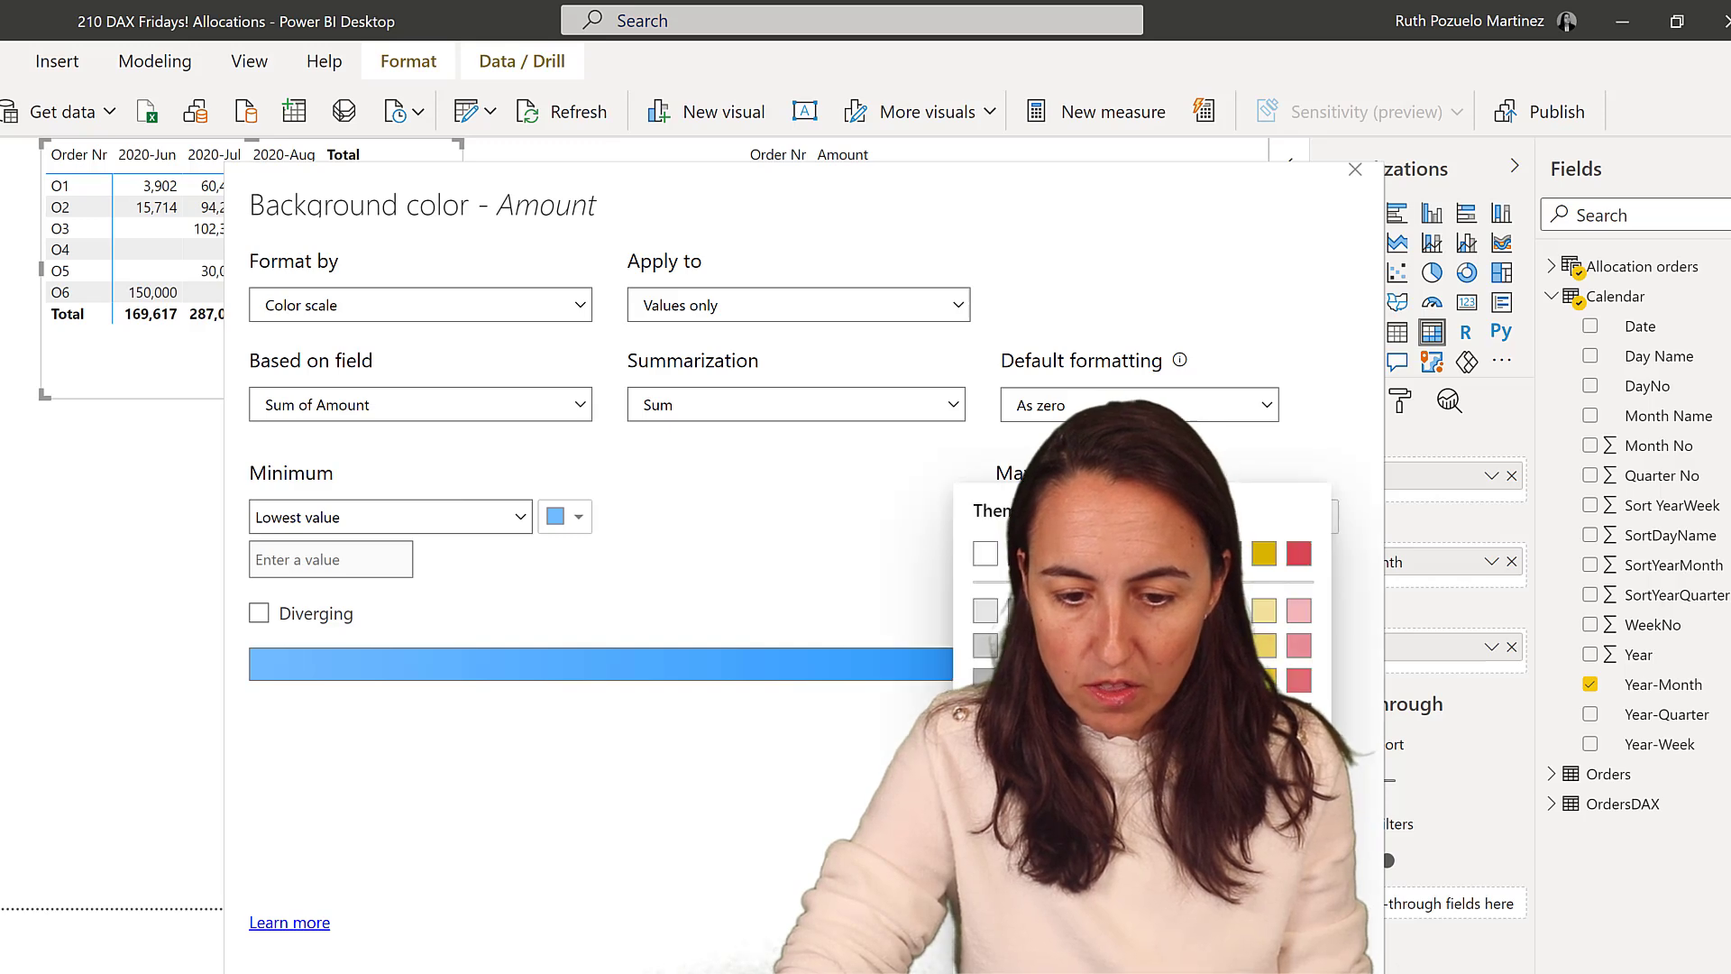
left_click(1050, 645)
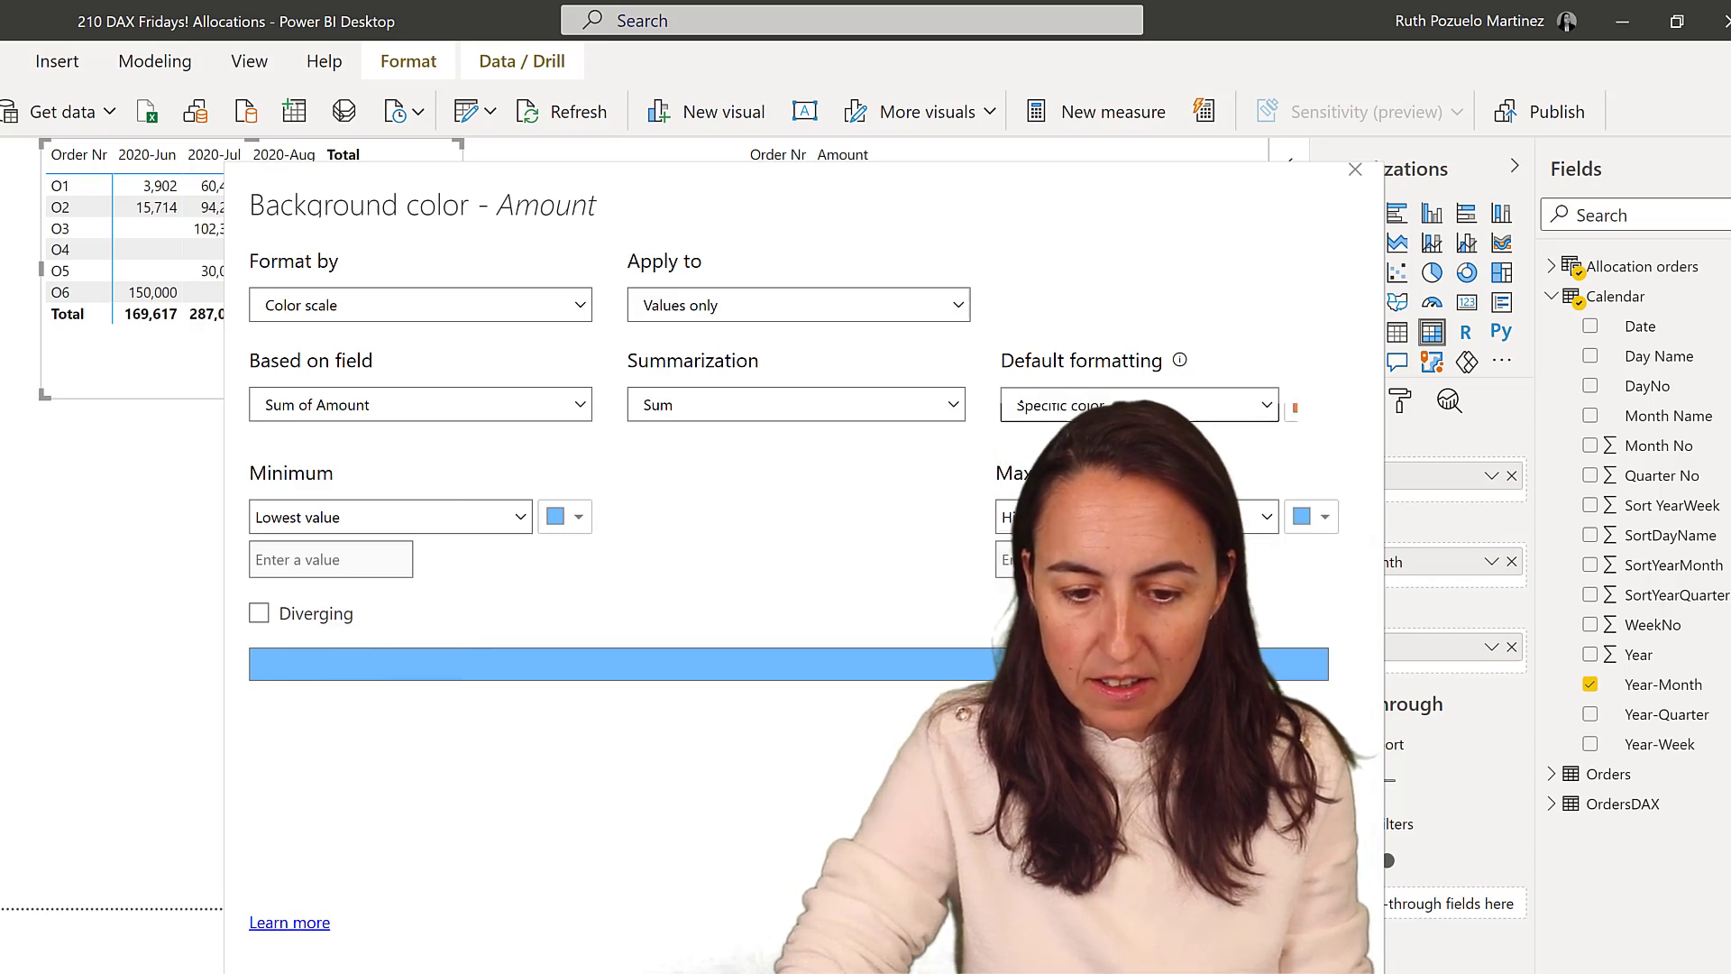
left_click(1323, 406)
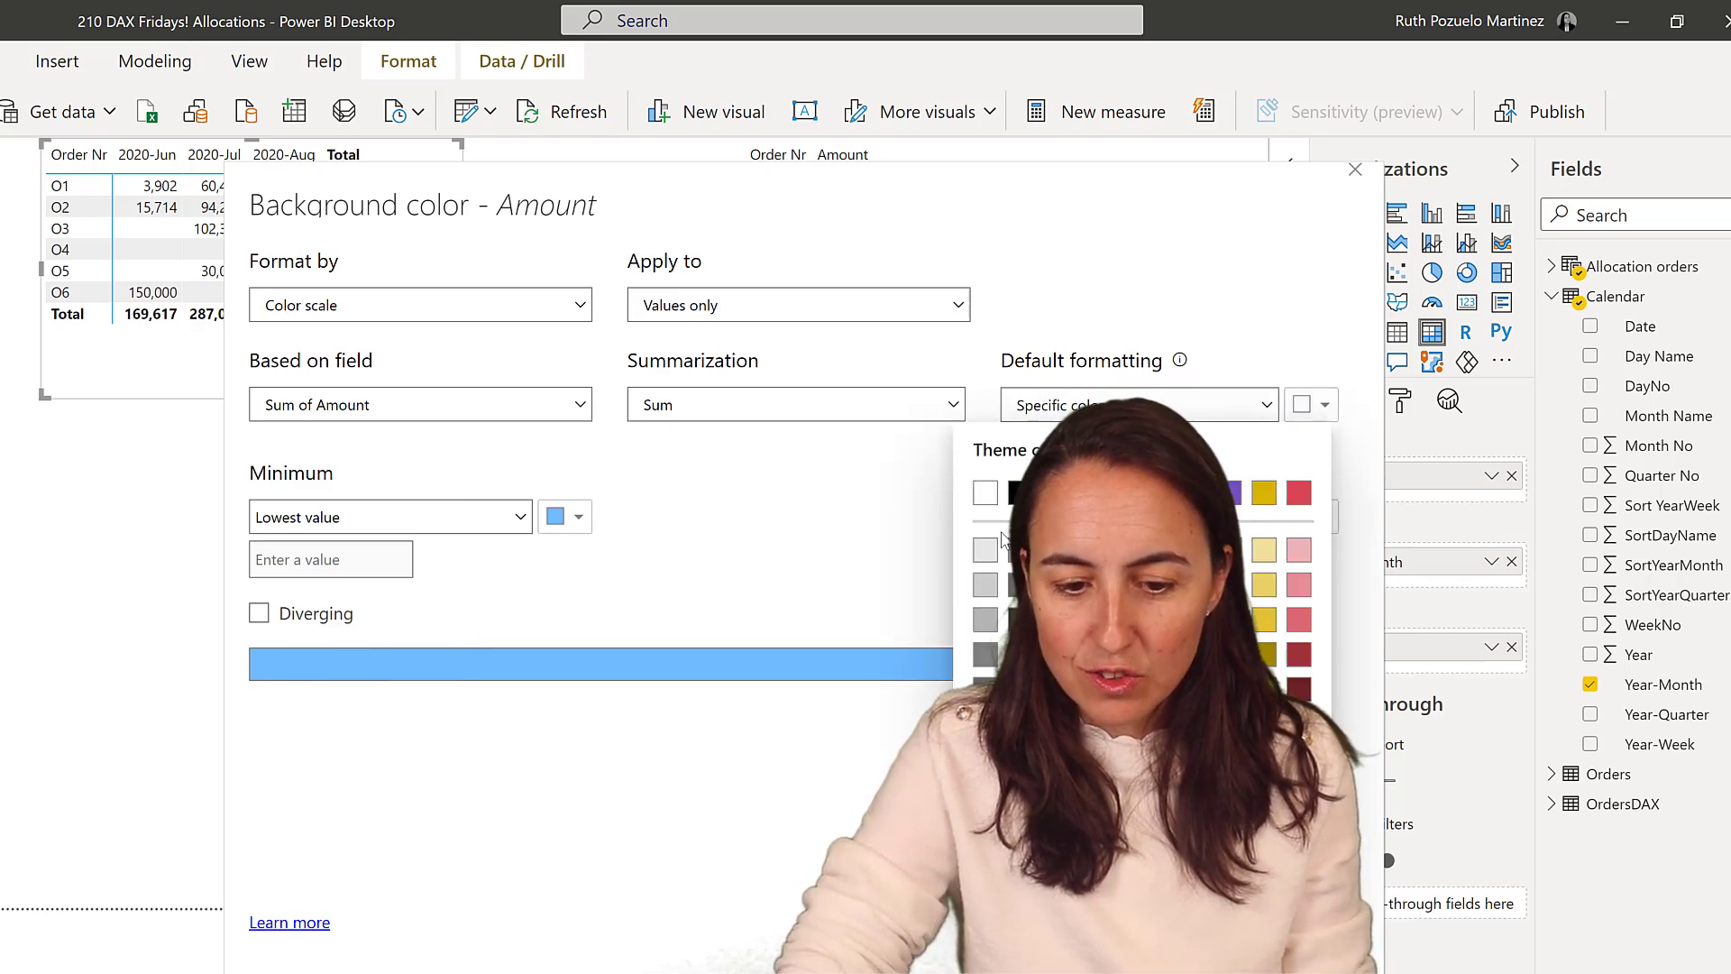
left_click(985, 555)
key("Return")
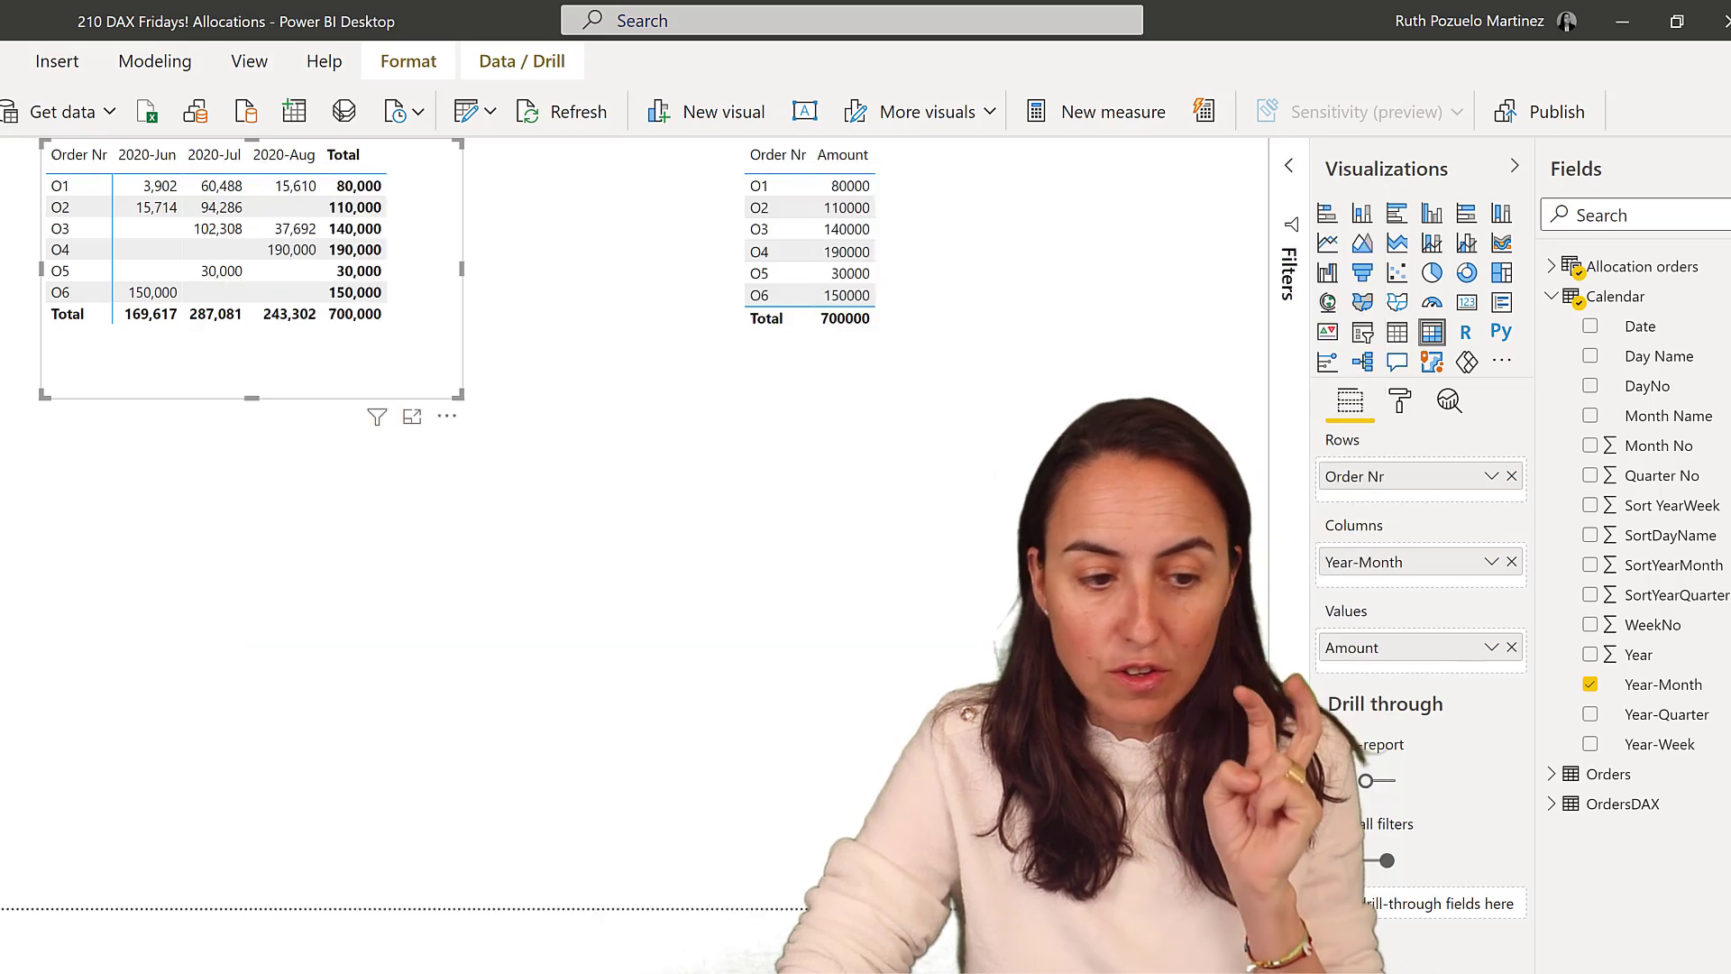